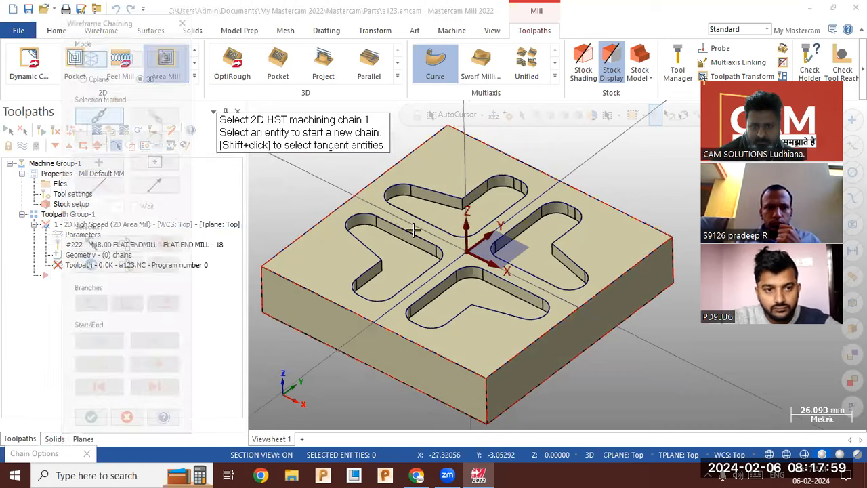
Chain the outlines of the four pockets as machining regions for the Area Mill toolpath
click(414, 233)
click(431, 225)
click(502, 250)
click(505, 272)
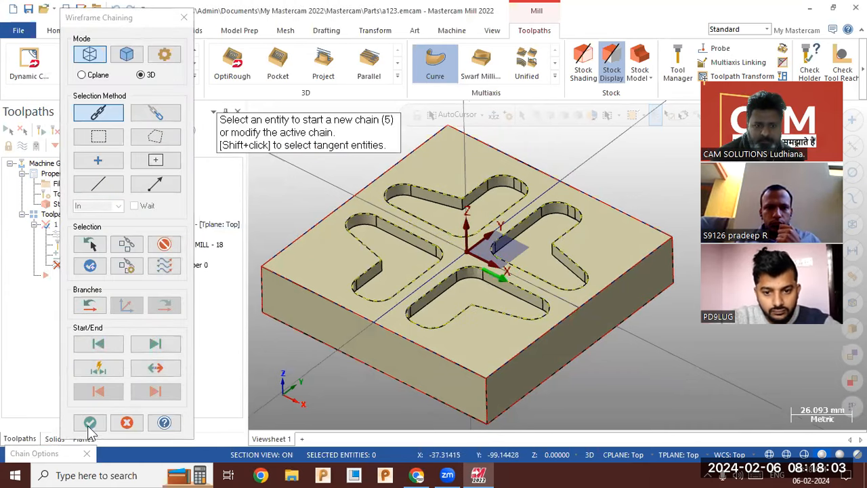
click(90, 422)
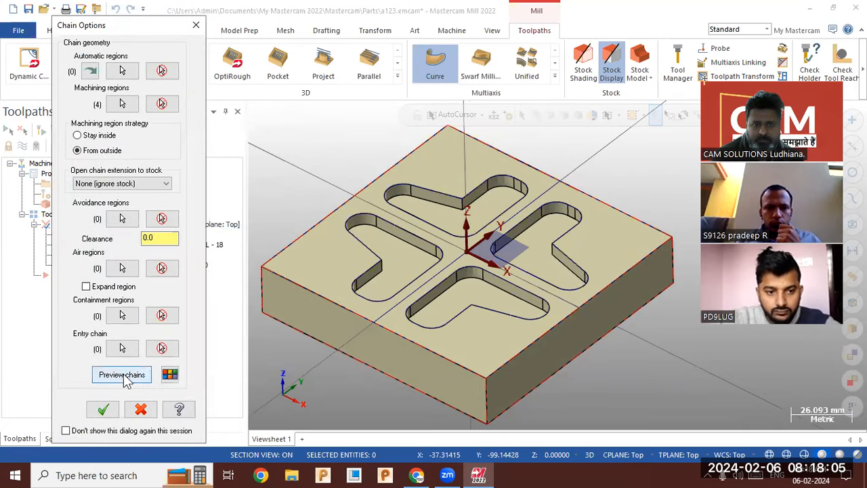
Set the machining region strategy to Stay inside, preview the chains and accept the chain options
click(123, 375)
click(87, 137)
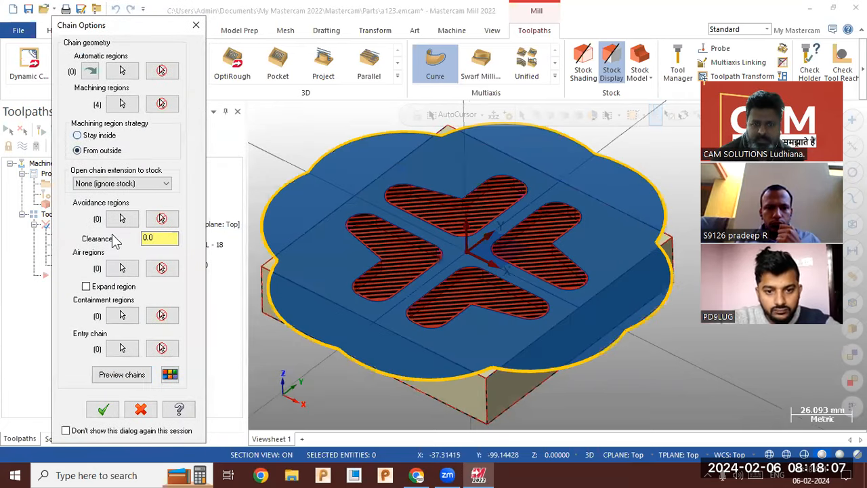
click(123, 378)
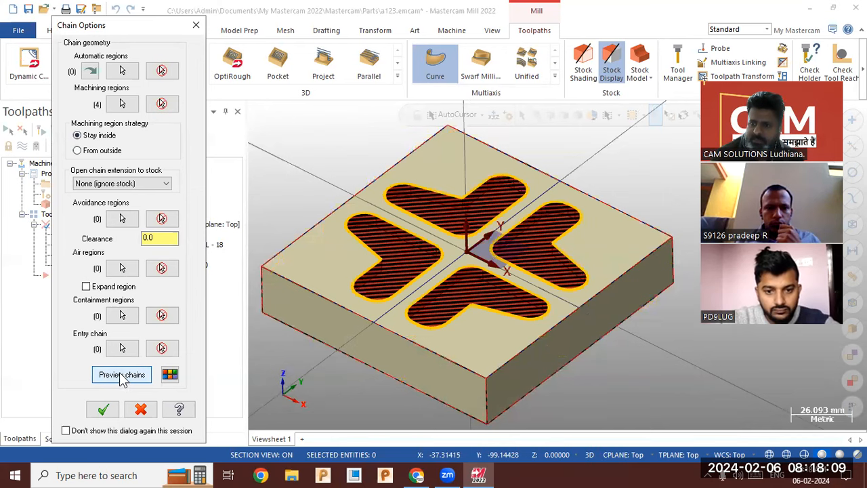
click(103, 409)
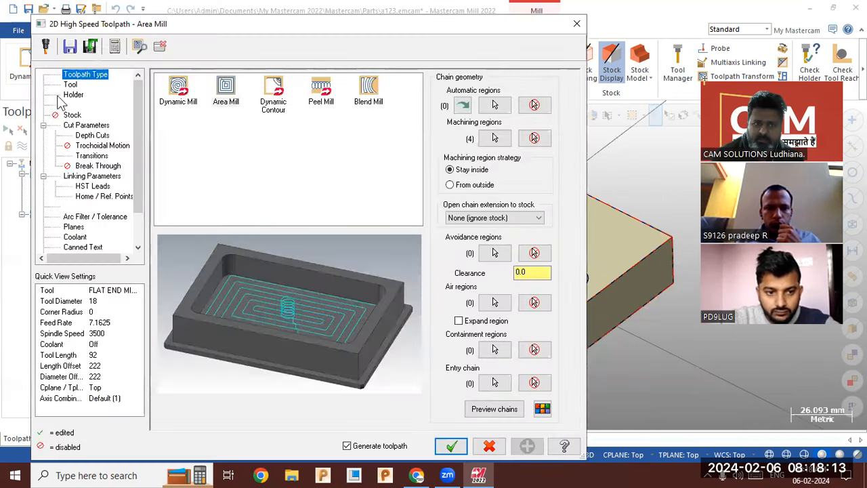
Assign the 18 mm flat end mill, tool 222, and set the XY stepover to 30 percent of diameter
click(70, 85)
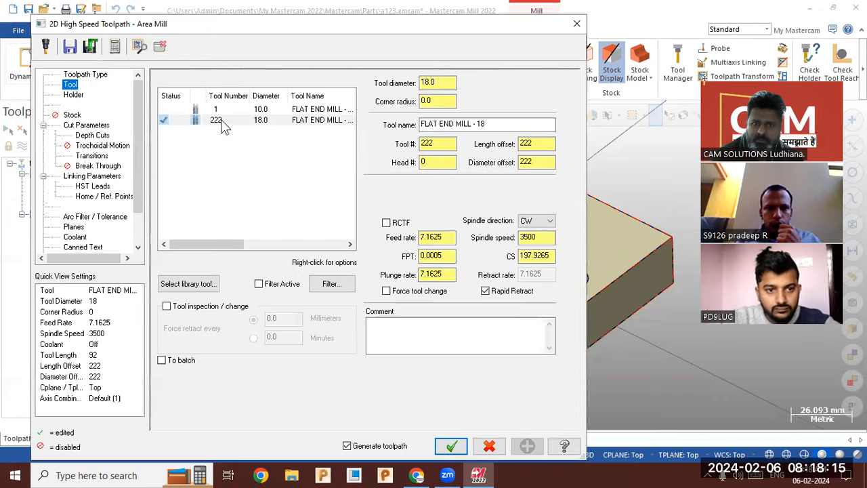
click(221, 121)
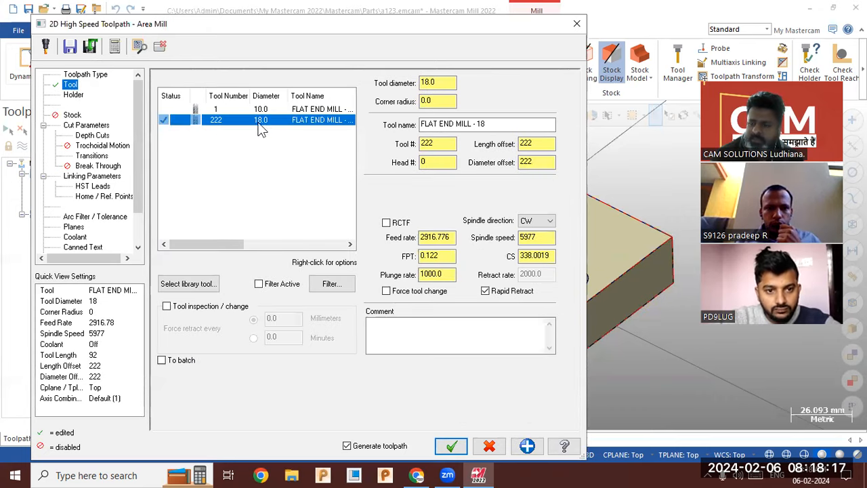
click(86, 126)
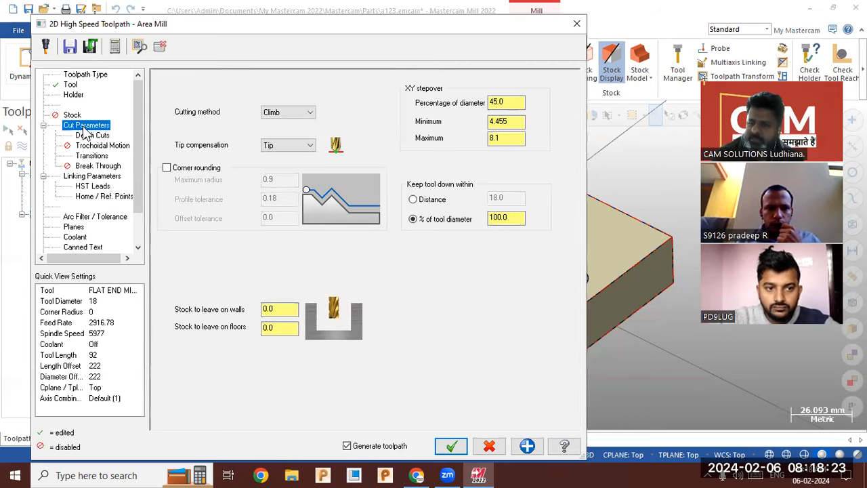
double_click(501, 102)
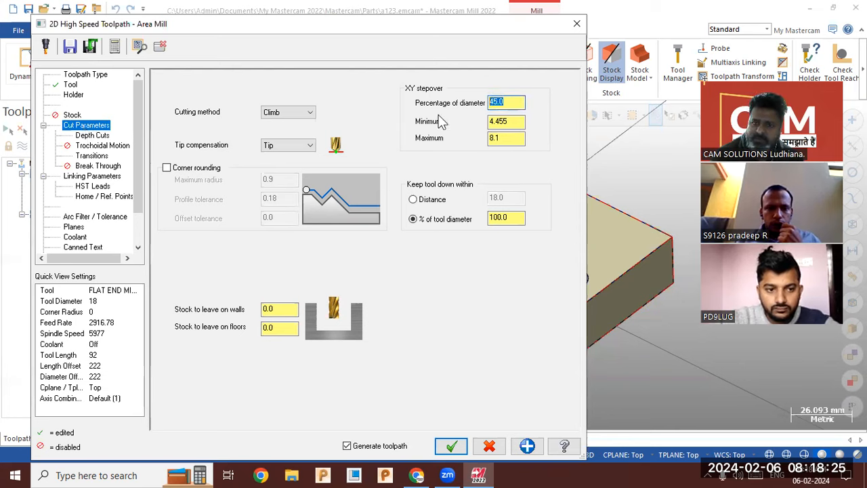
text(30)
key(Return)
Set the stock to leave on walls to 1.0
double_click(269, 309)
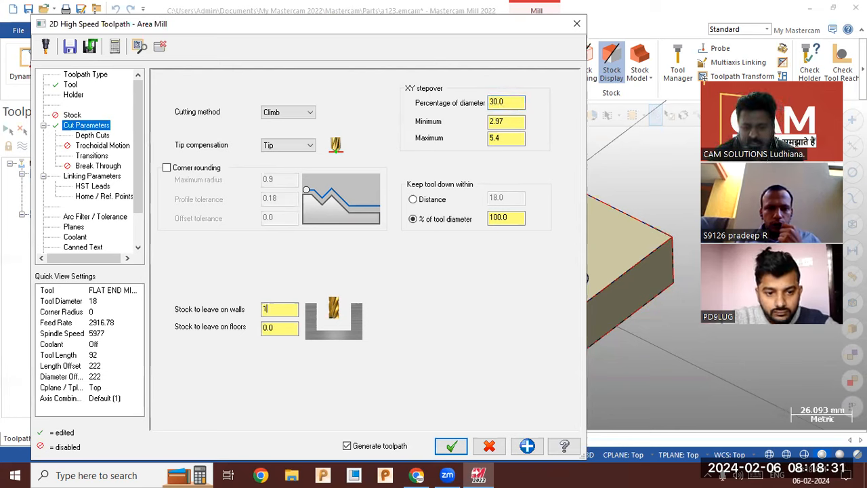
text(1)
key(Return)
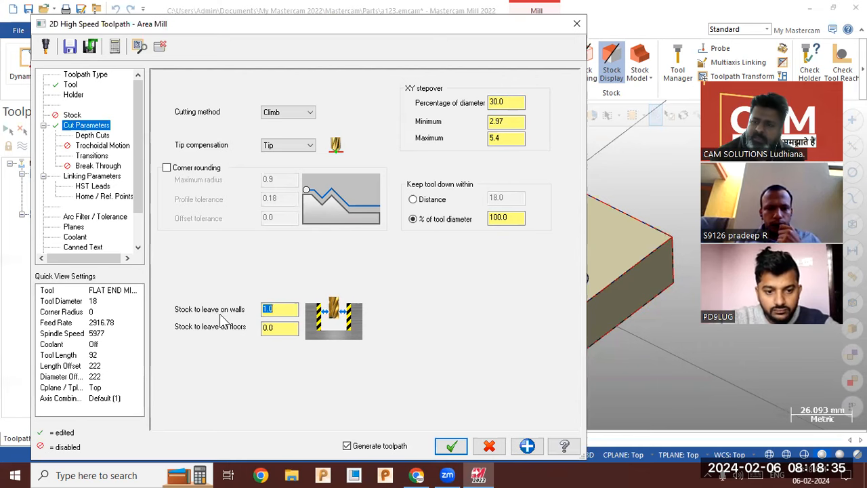
Take the absolute depth from a point on the front pocket's floor, at -6.0, and generate the toolpath
click(95, 135)
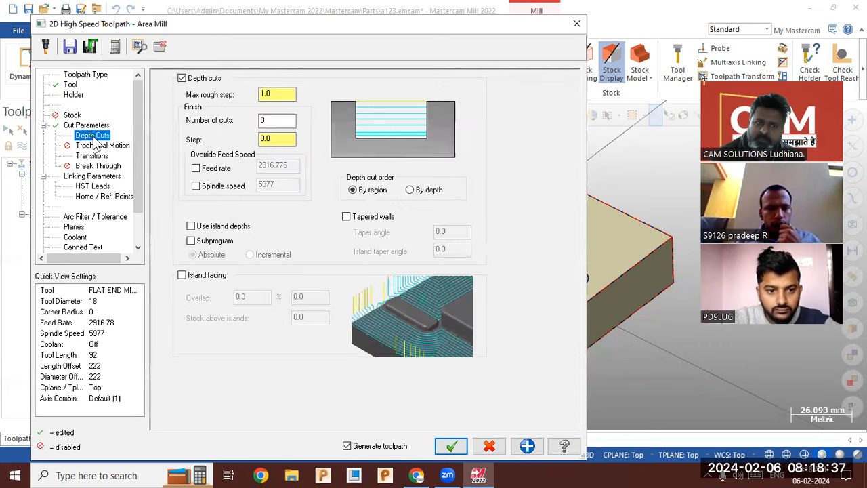
click(92, 176)
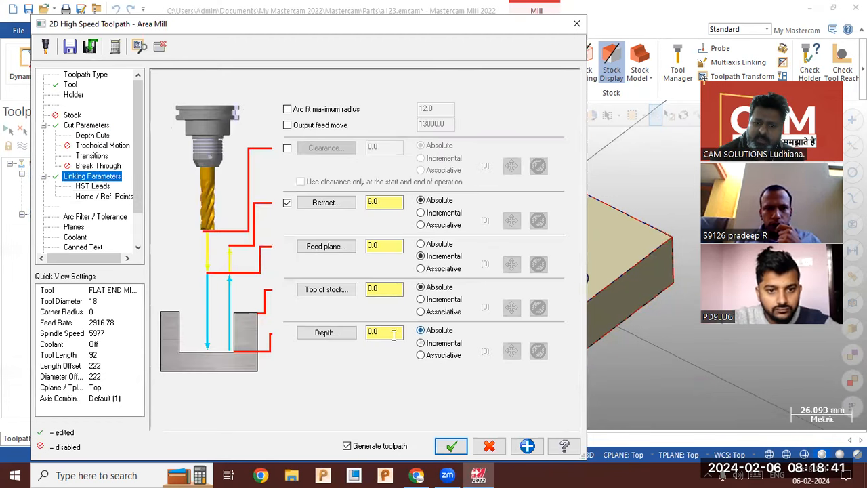
click(340, 332)
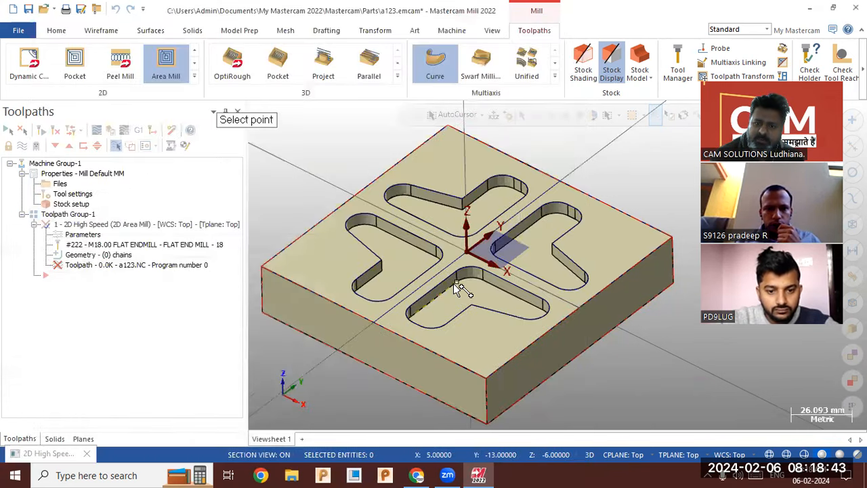
click(453, 283)
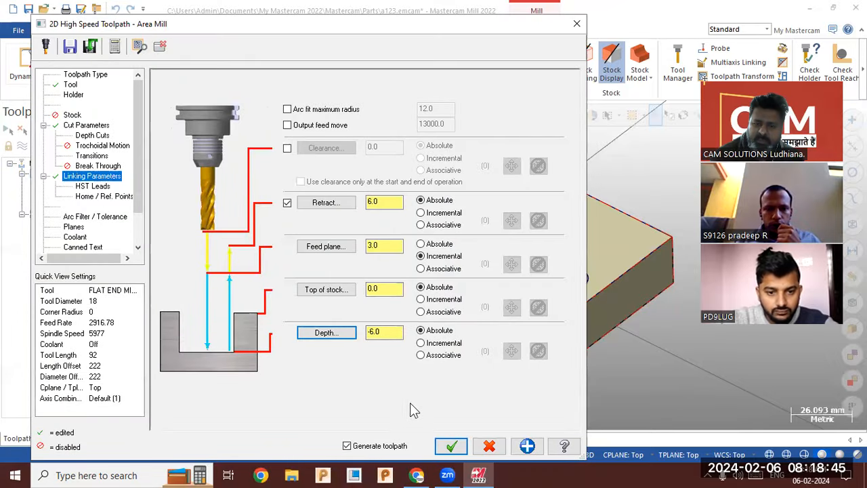
click(451, 445)
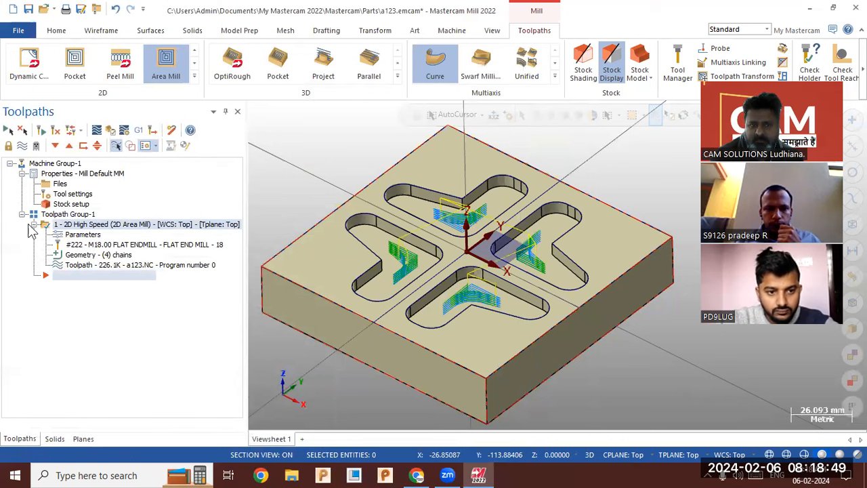
Review the machine group's stock setup and close it
click(70, 203)
click(302, 406)
click(303, 446)
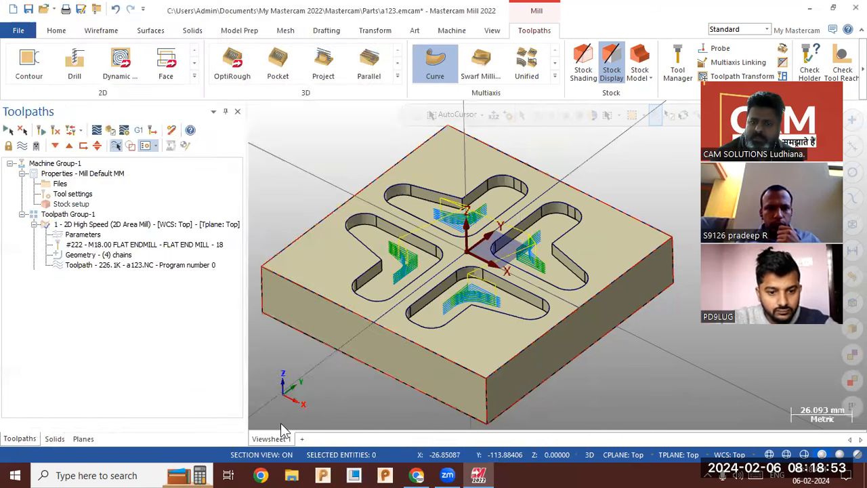
Run the Verify simulation of the whole toolpath group, examine the material left on the pocket walls and close the simulator
click(71, 215)
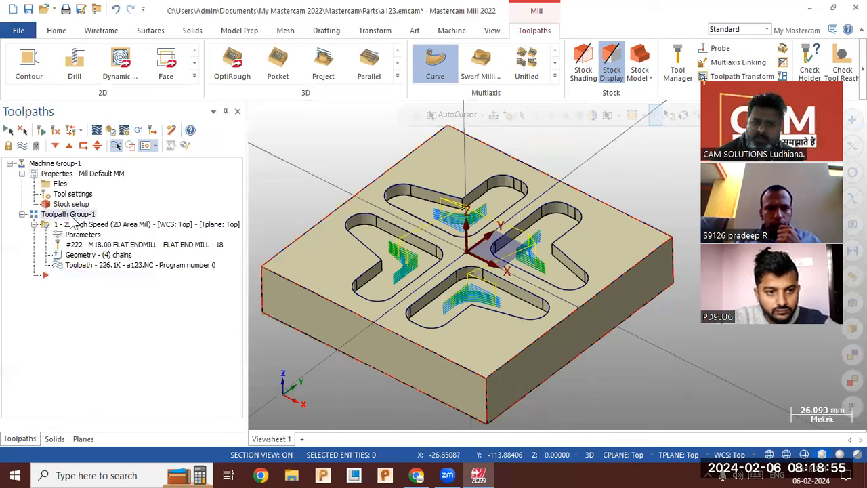
click(112, 132)
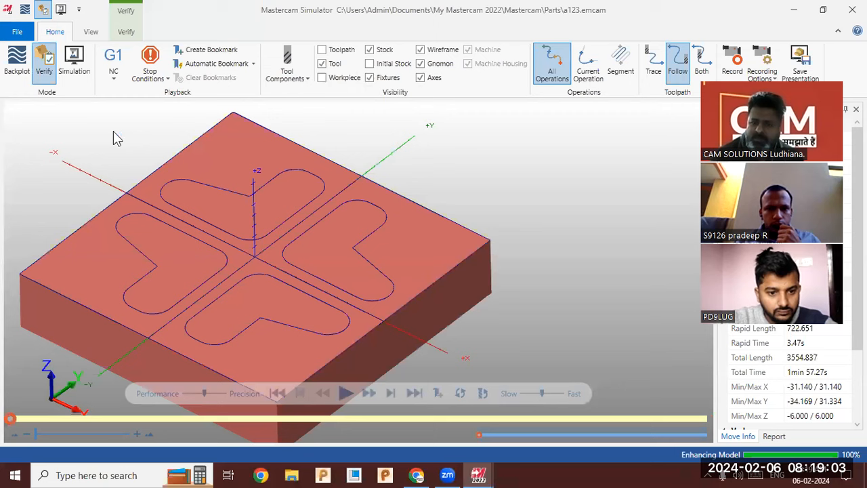
click(344, 394)
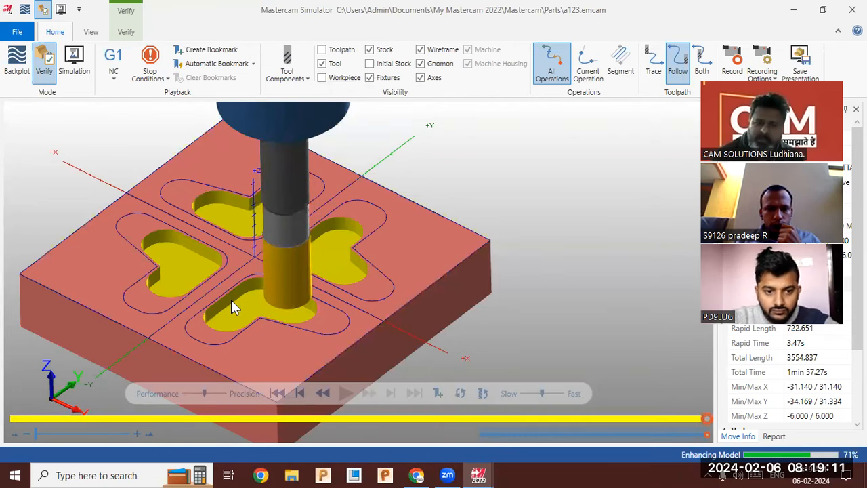
scroll(197, 294, up, 5)
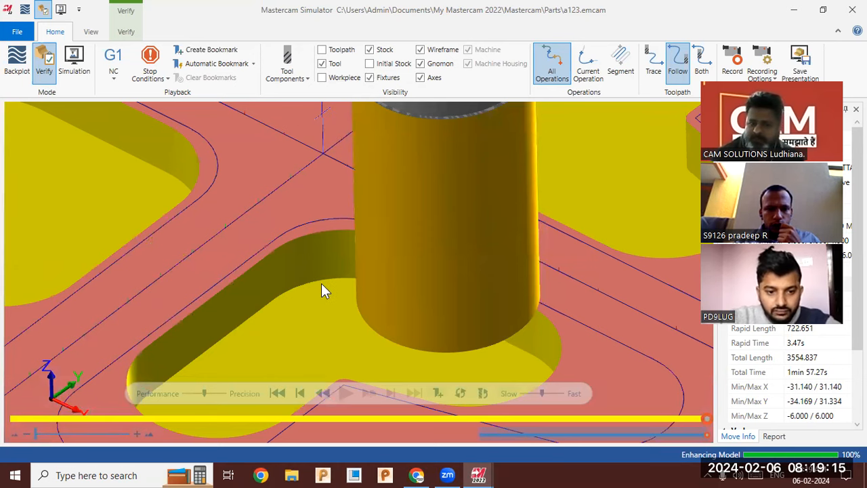
scroll(323, 287, down, 5)
scroll(324, 282, down, 2)
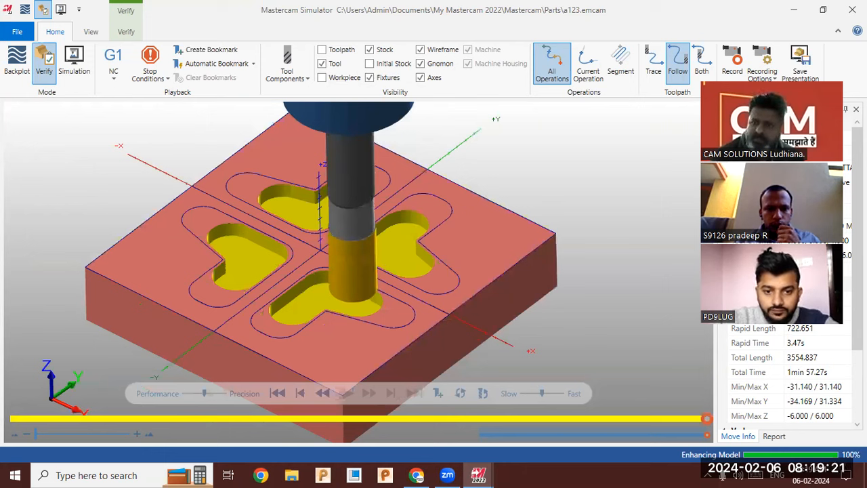
click(852, 10)
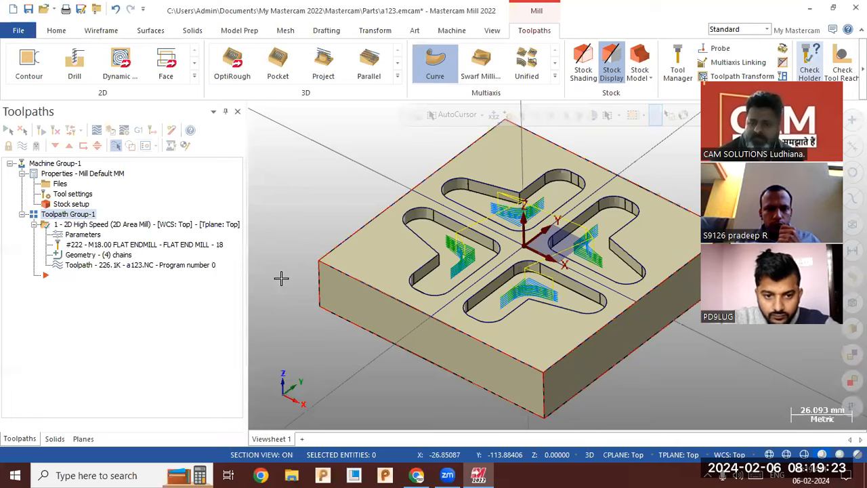
scroll(281, 279, down, 2)
scroll(513, 271, up, 1)
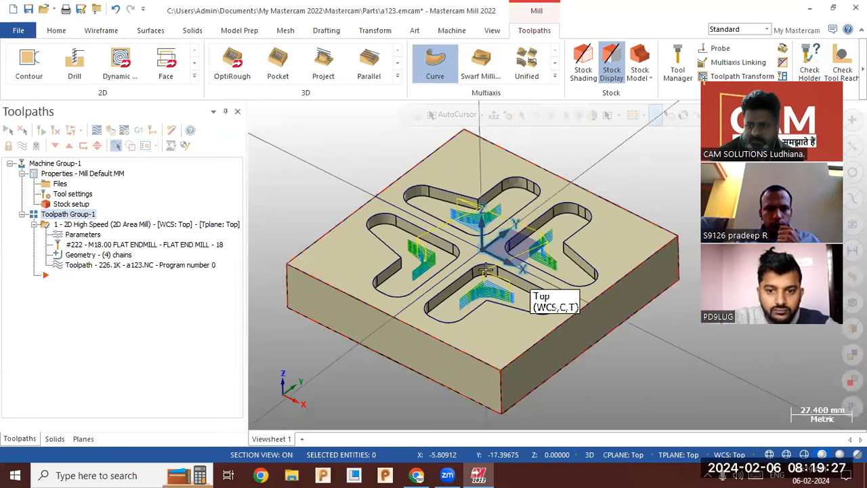
scroll(371, 269, down, 2)
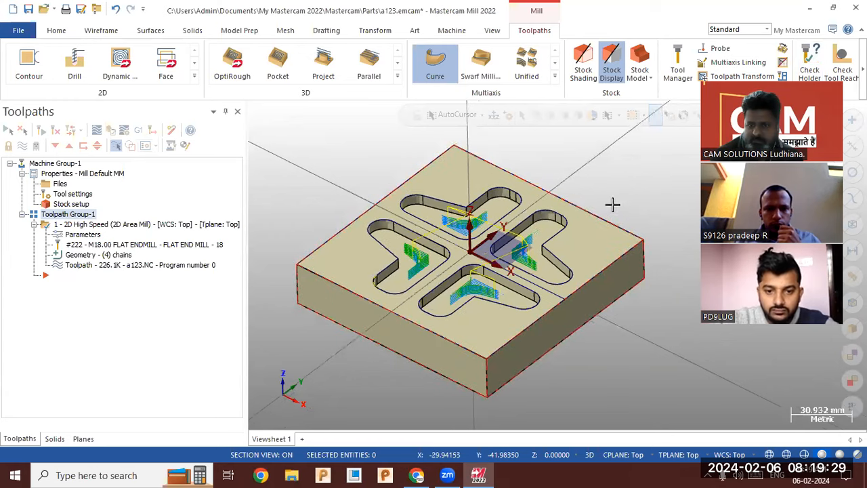
scroll(612, 204, up, 2)
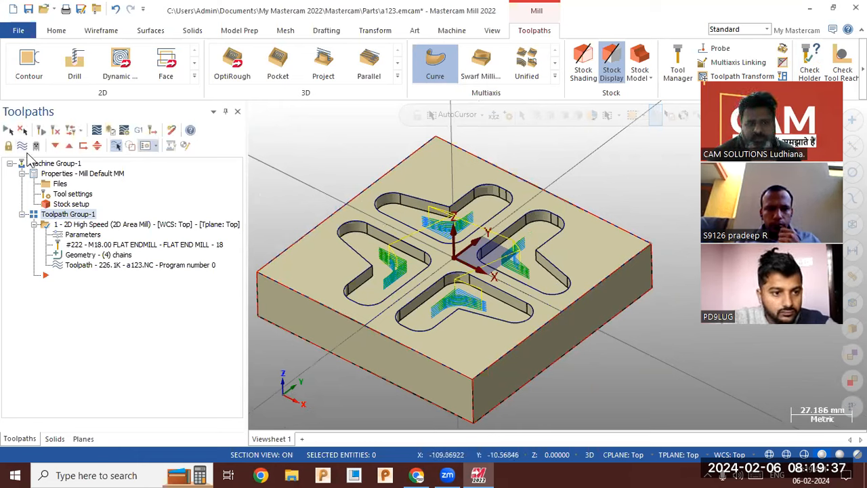
Create a second Area Mill toolpath with the four pocket outlines as machining regions, preview the chains and accept them
click(194, 75)
click(168, 111)
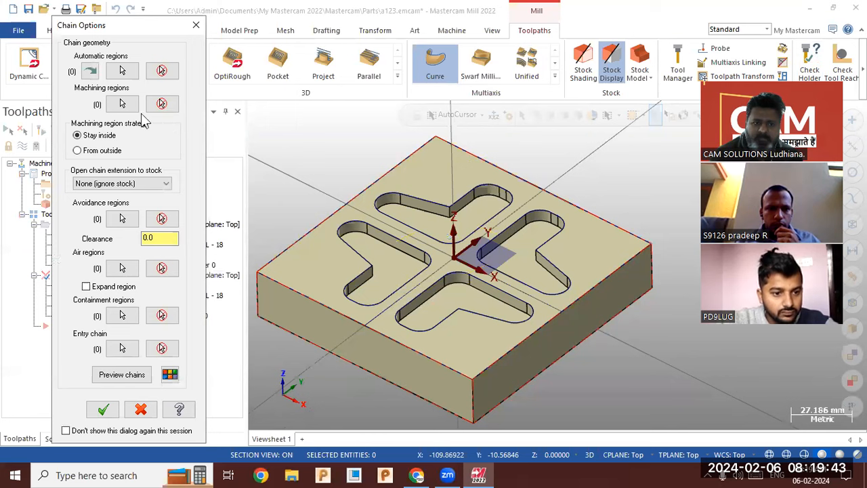
click(123, 103)
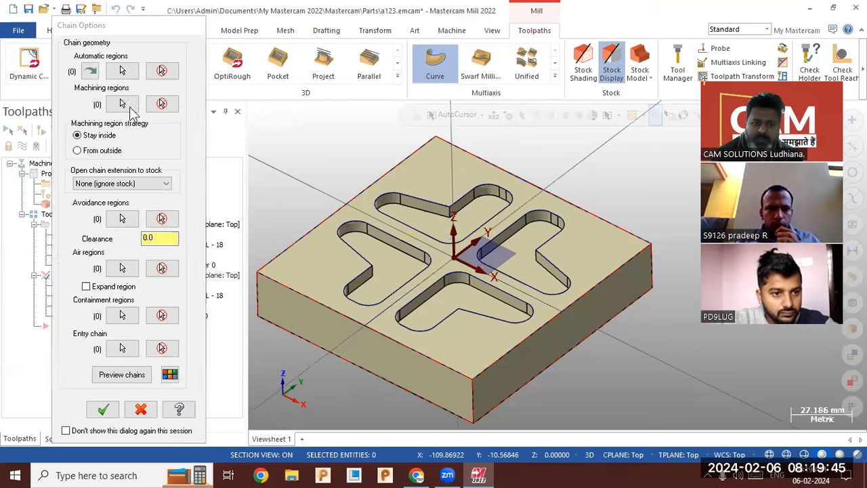
click(422, 234)
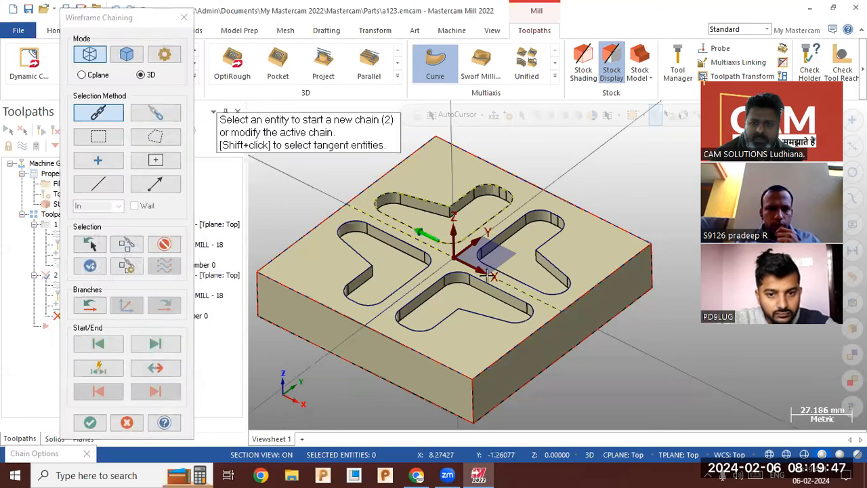
click(496, 276)
click(493, 290)
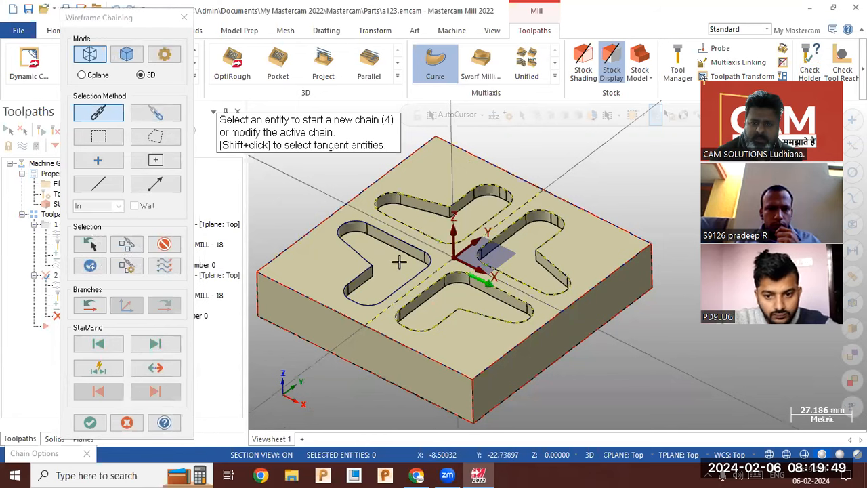
click(402, 252)
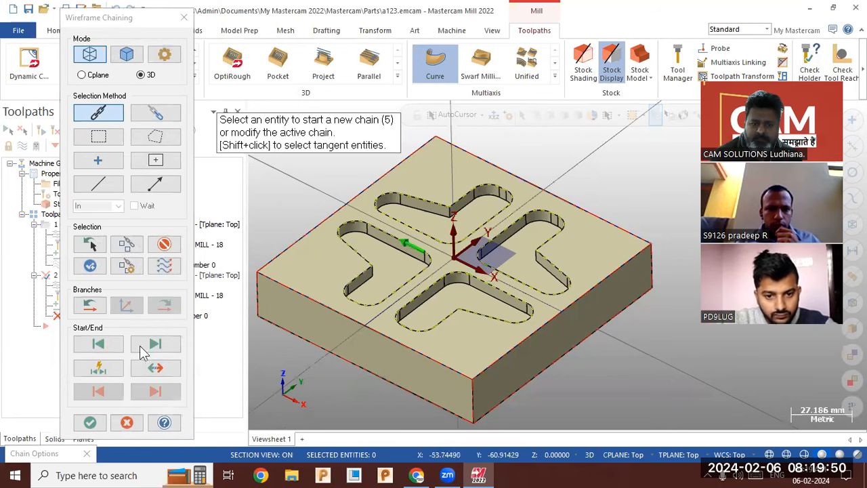
click(90, 422)
click(135, 375)
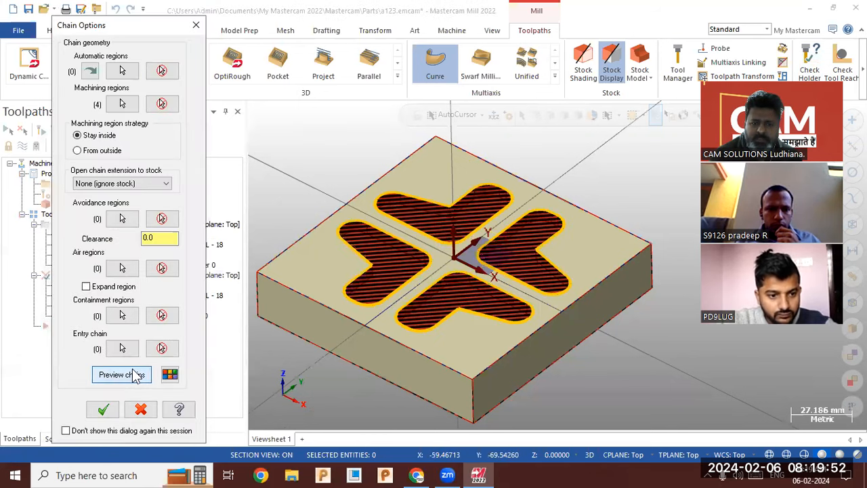
click(103, 409)
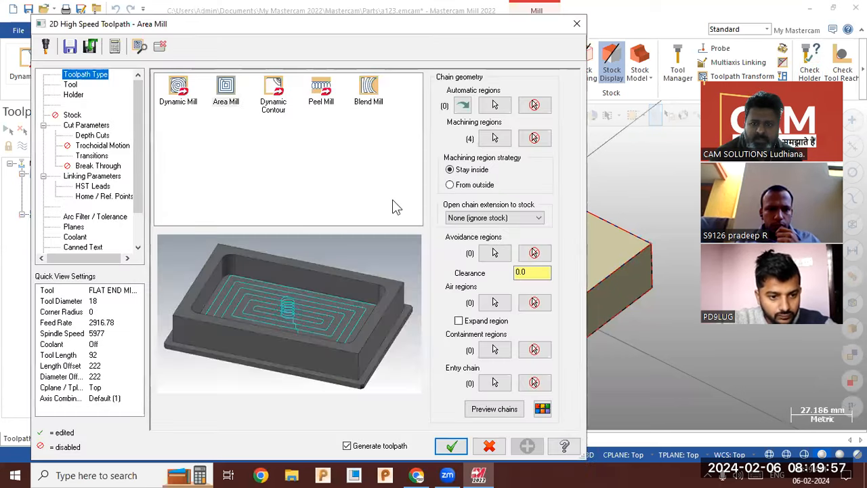
Select the 10 mm flat end mill and enable rest material computed from the first Area Mill operation
click(72, 115)
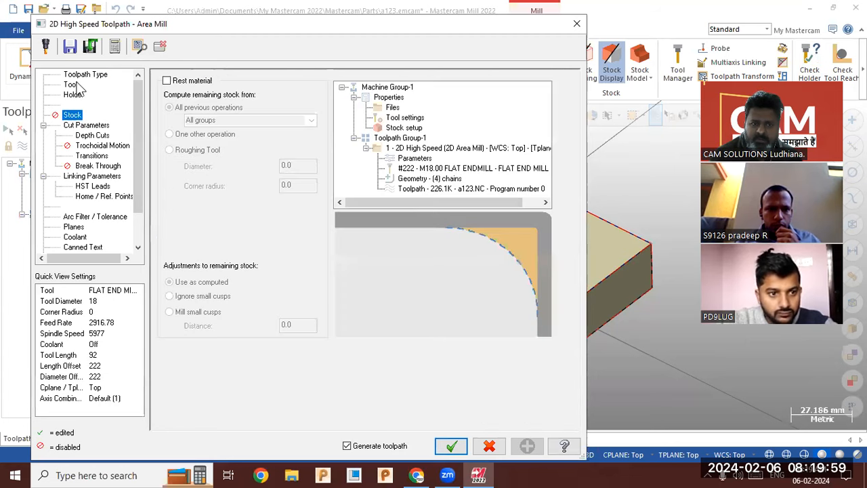
click(71, 84)
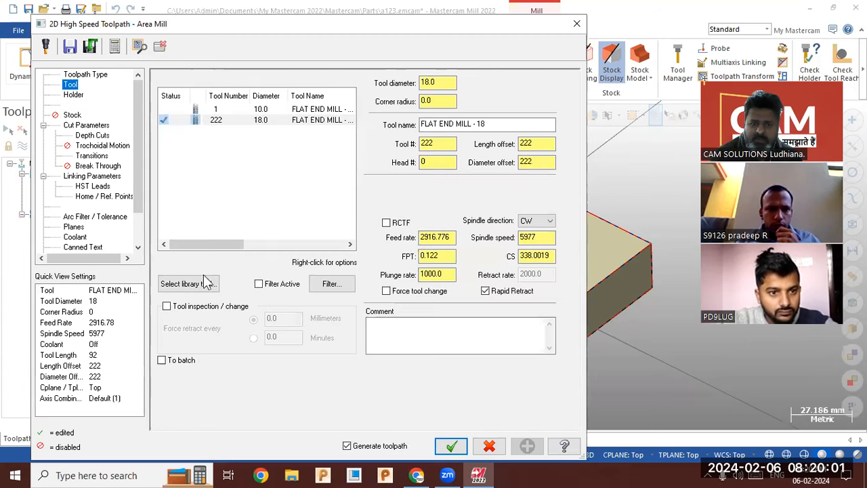
click(203, 109)
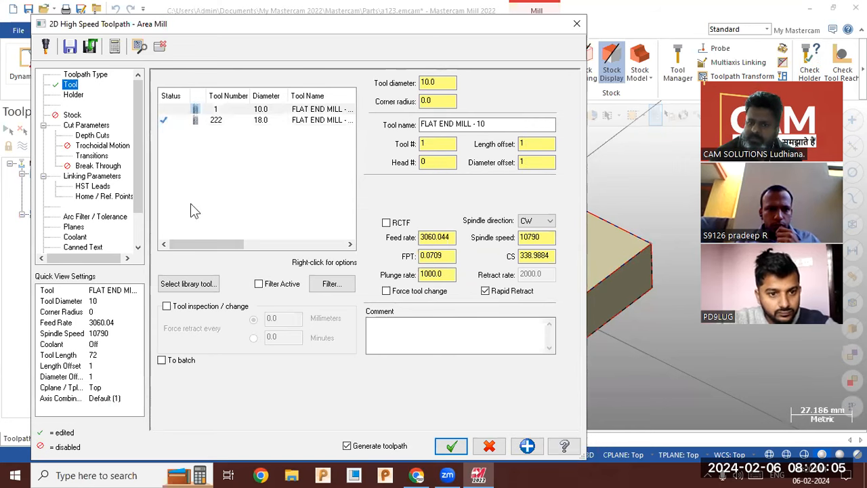
click(72, 115)
click(167, 81)
click(417, 147)
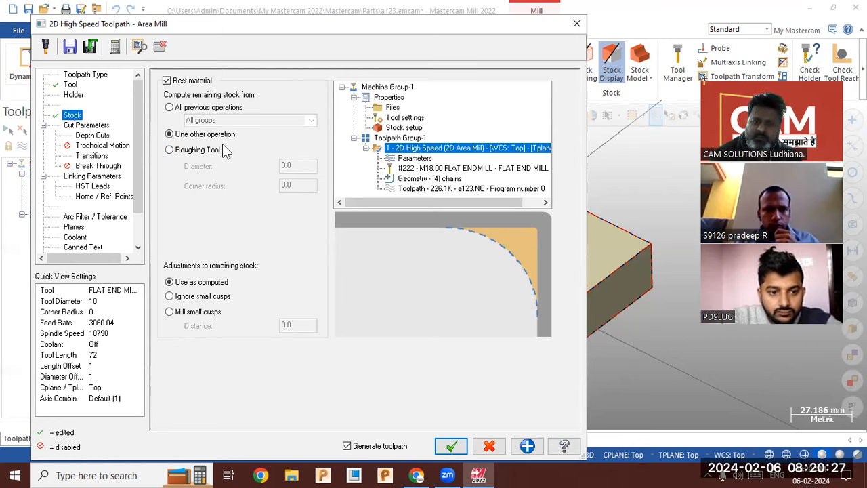
Set the stock to leave on walls to 0 and the XY stepover to 25% of the tool diameter
click(86, 125)
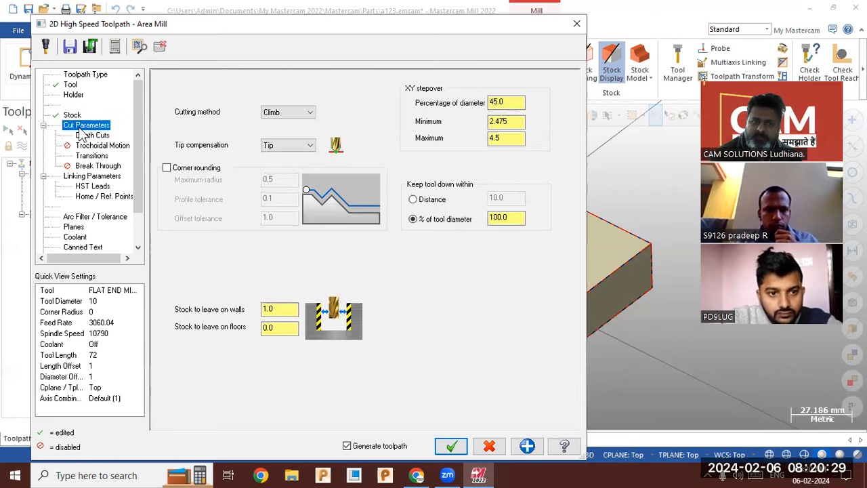
double_click(275, 310)
text(0)
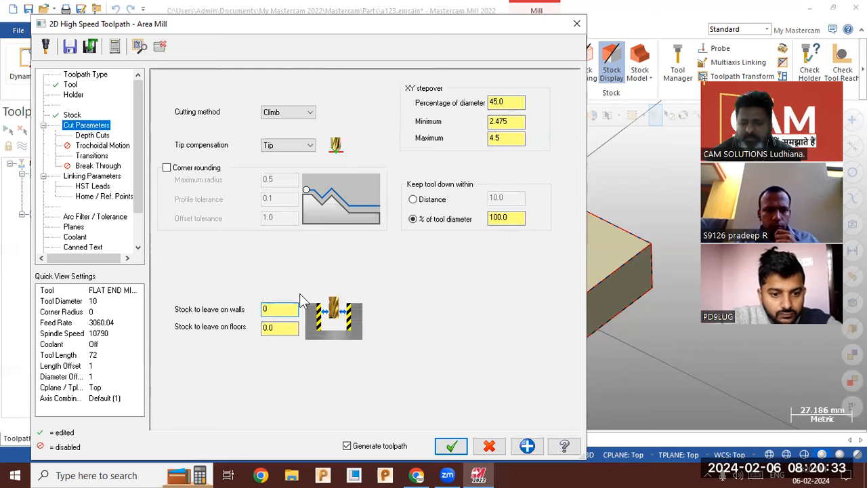
click(283, 327)
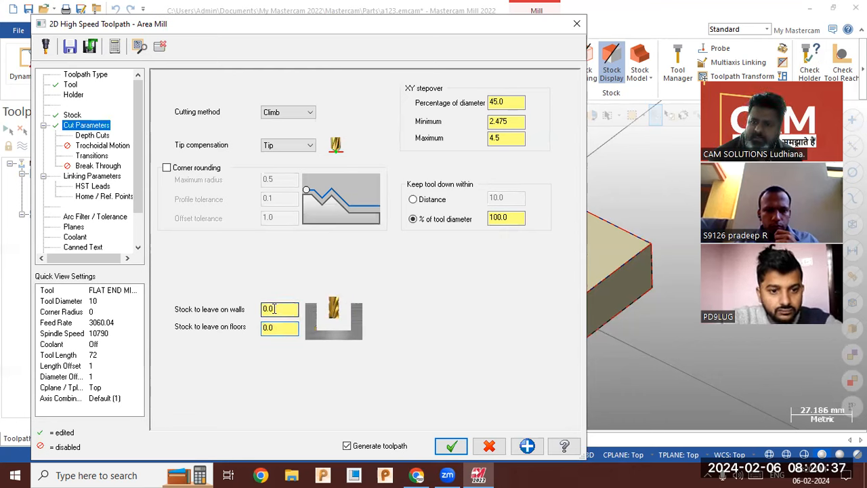
double_click(501, 103)
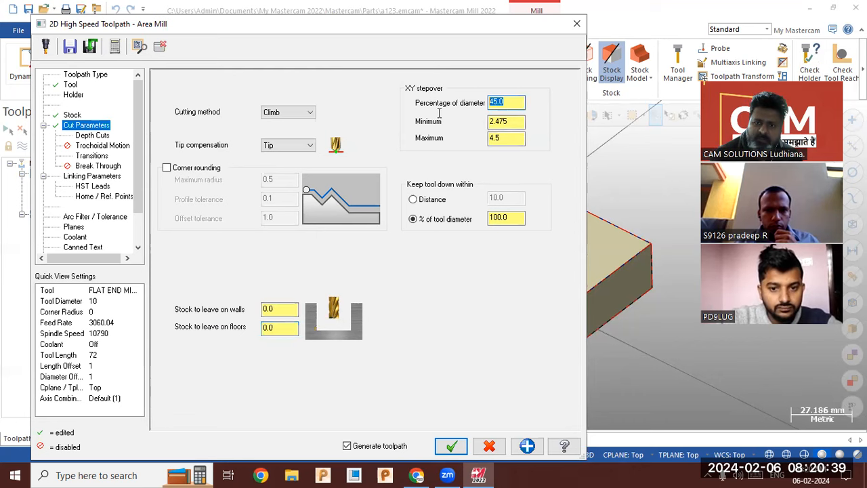
text(2)
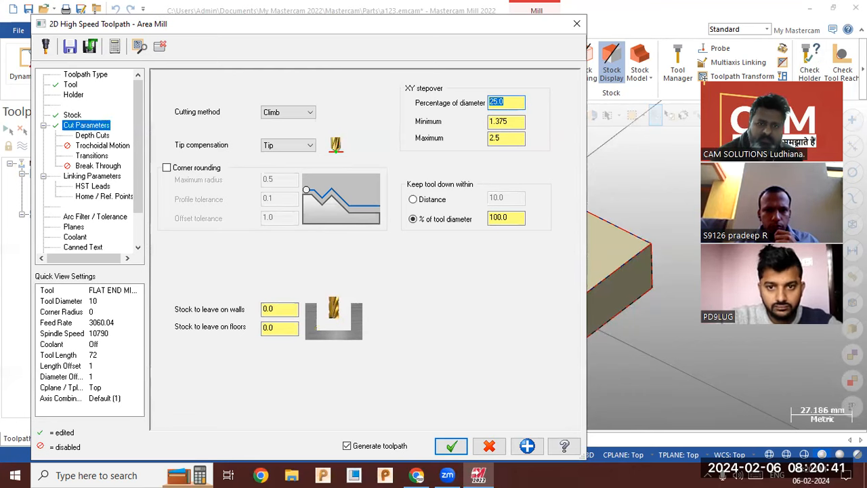
Set the maximum rough step of the depth cuts to 0.5
click(98, 136)
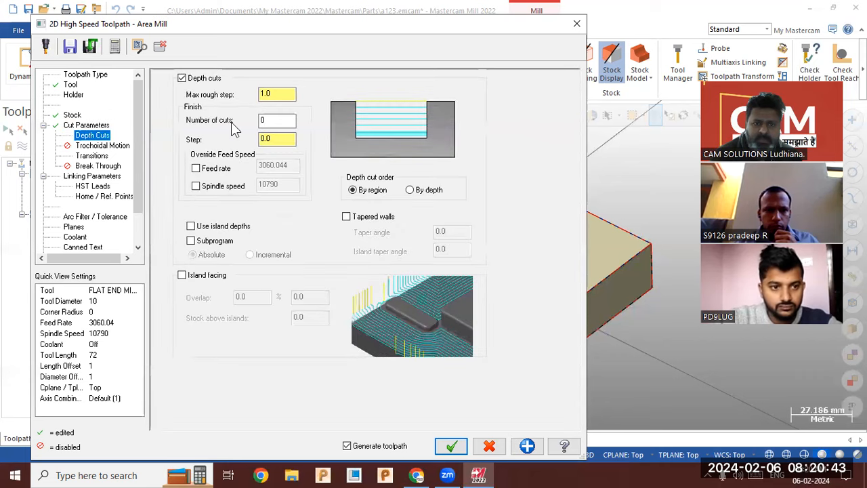
double_click(266, 94)
key(BackSpace)
text(.5)
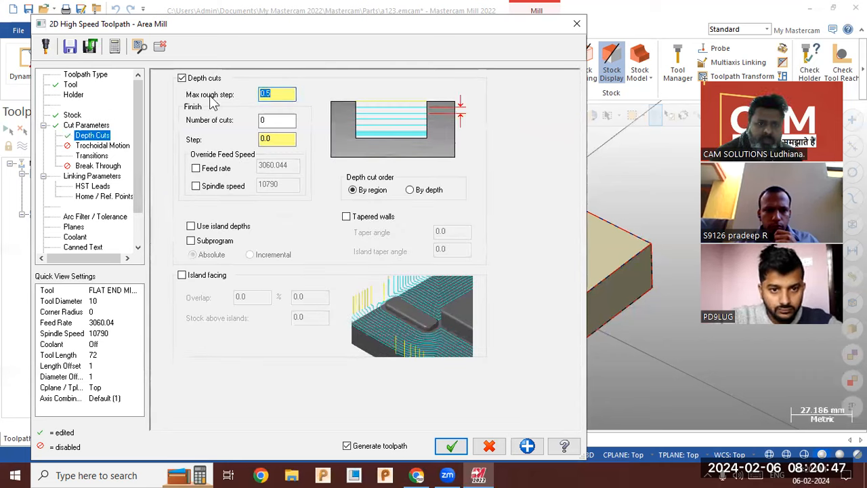
Take the absolute depth from a point on the back pocket's floor, at -6.0, and generate the rest-milling toolpath
click(87, 175)
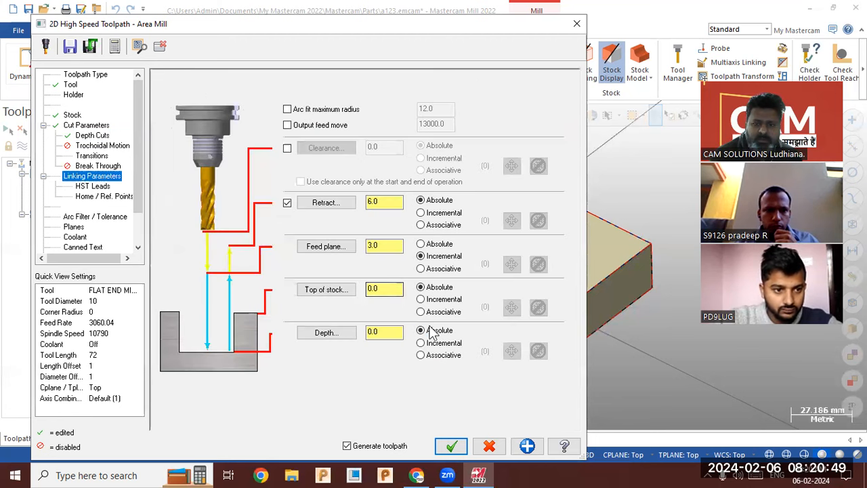
click(327, 332)
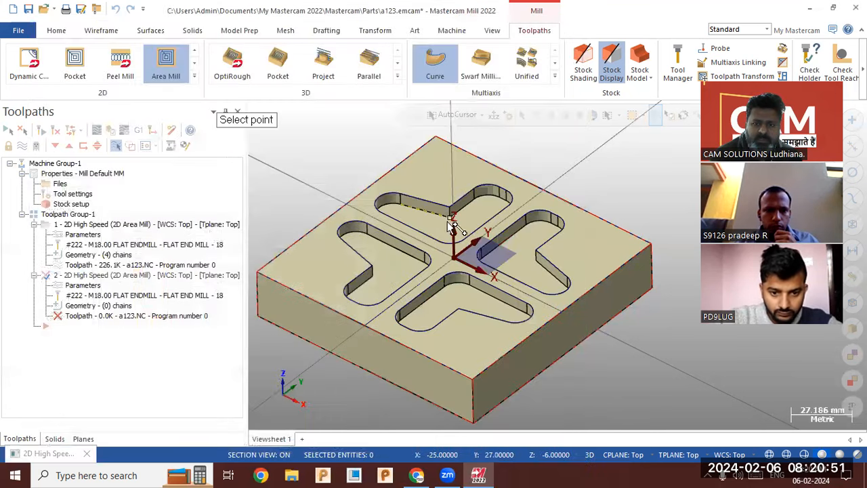
click(451, 226)
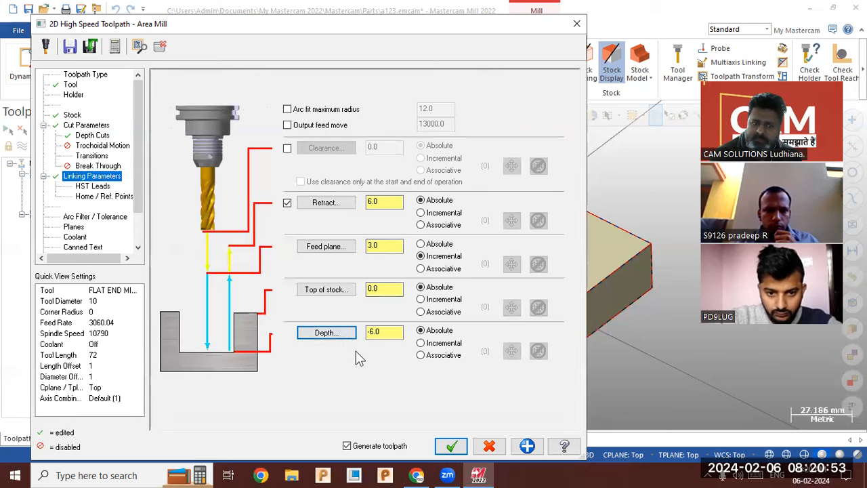
click(450, 444)
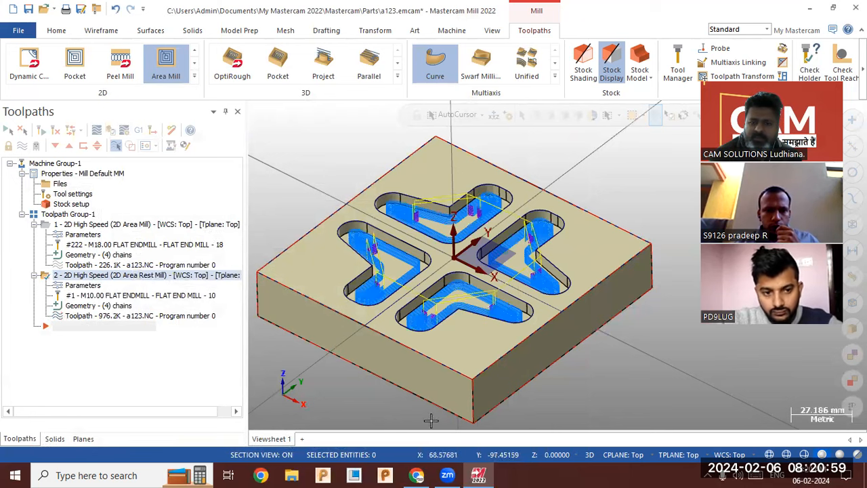
Examine the rest-milling toolpath in the pockets and review its rest material settings, closing them without changes
mouse_move(409, 327)
middle_down()
mouse_move(413, 373)
mouse_move(414, 327)
middle_up()
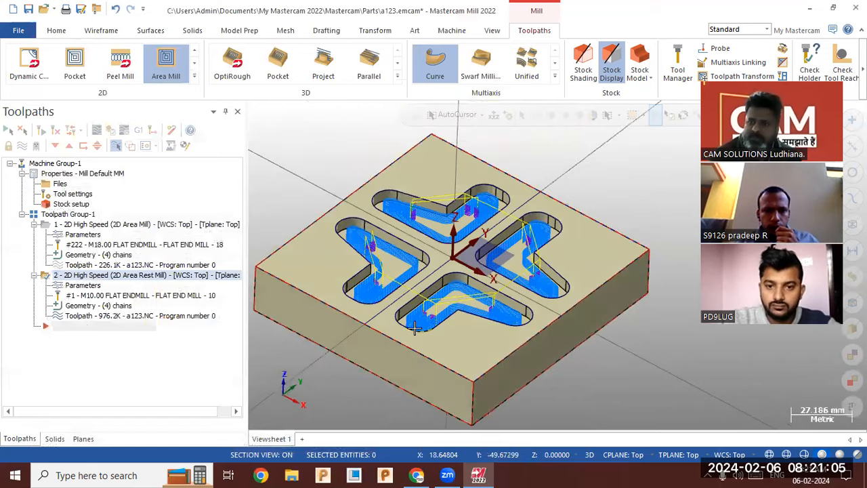
scroll(386, 286, up, 2)
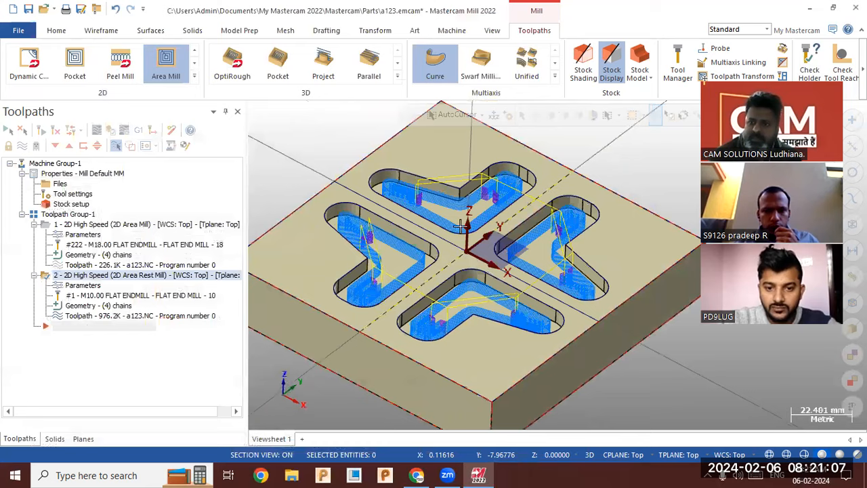
mouse_move(431, 230)
middle_down()
mouse_move(433, 249)
mouse_move(432, 235)
middle_up()
click(90, 288)
click(90, 287)
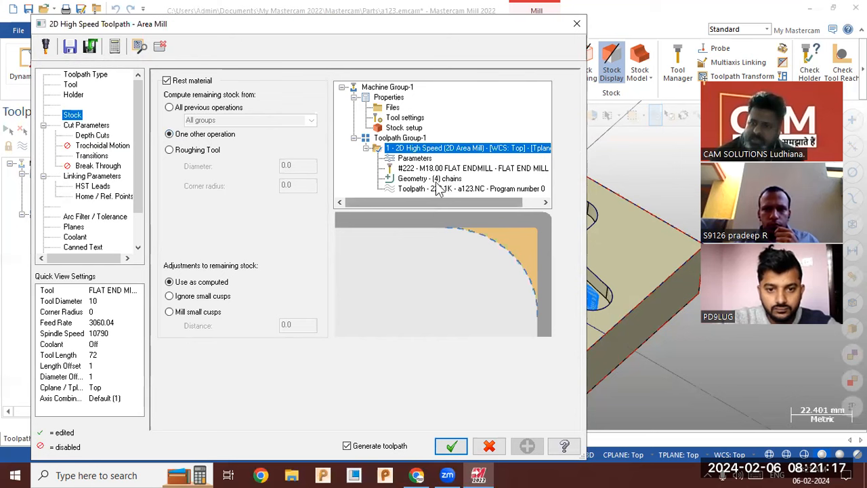
click(490, 442)
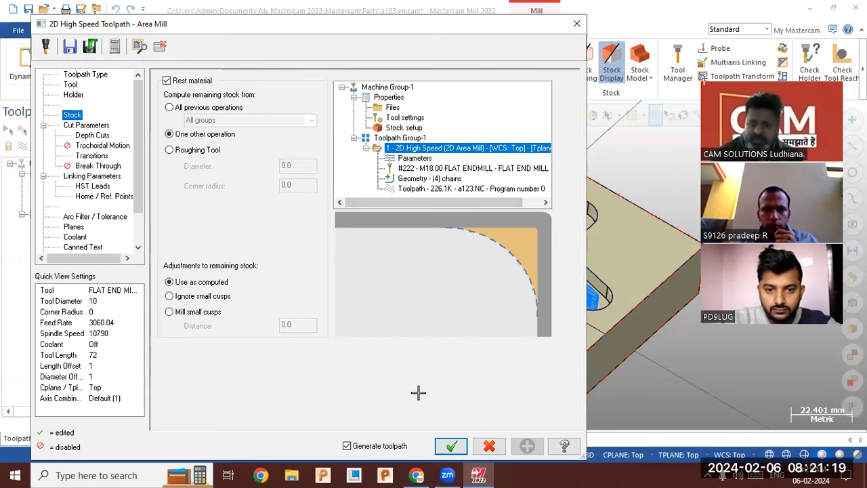
scroll(440, 196, down, 2)
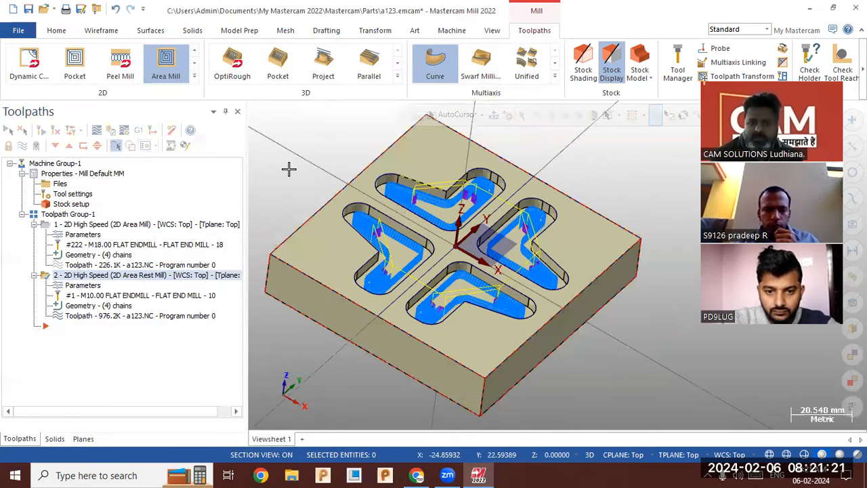
middle_drag(289, 168, 271, 234)
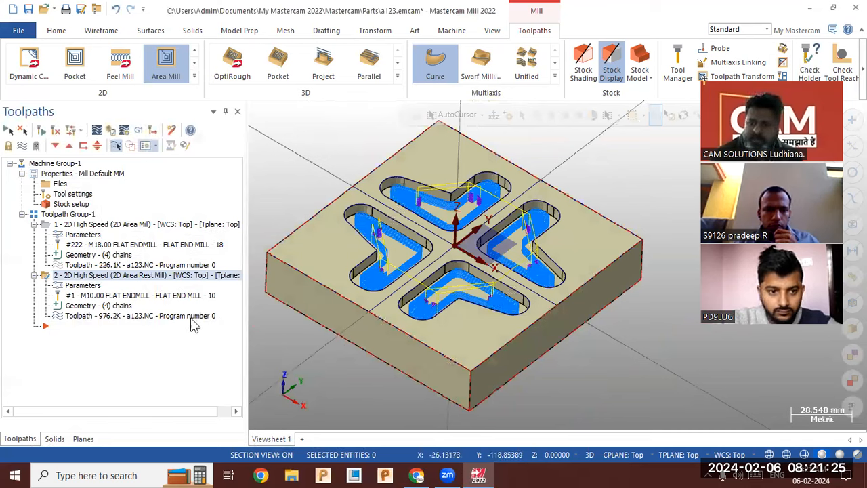
Delete both Area Mill operations from the toolpath group and decline an undo that would delete geometry used in a solid
right_click(73, 225)
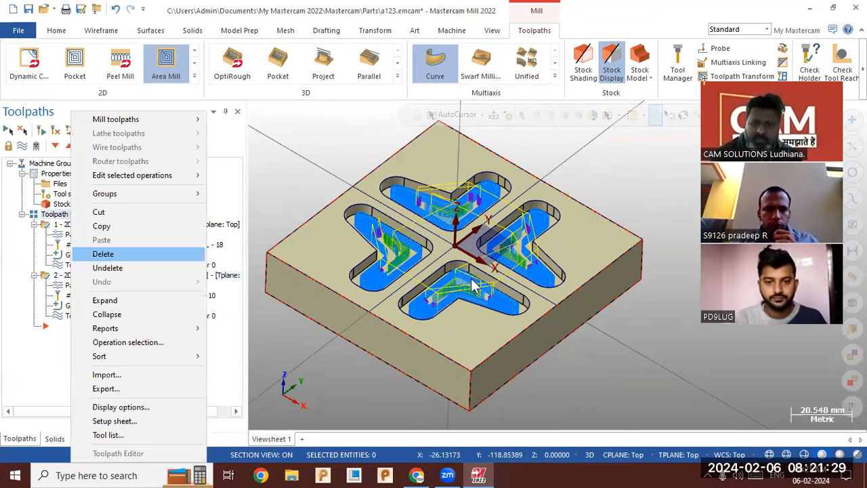
click(103, 254)
click(472, 279)
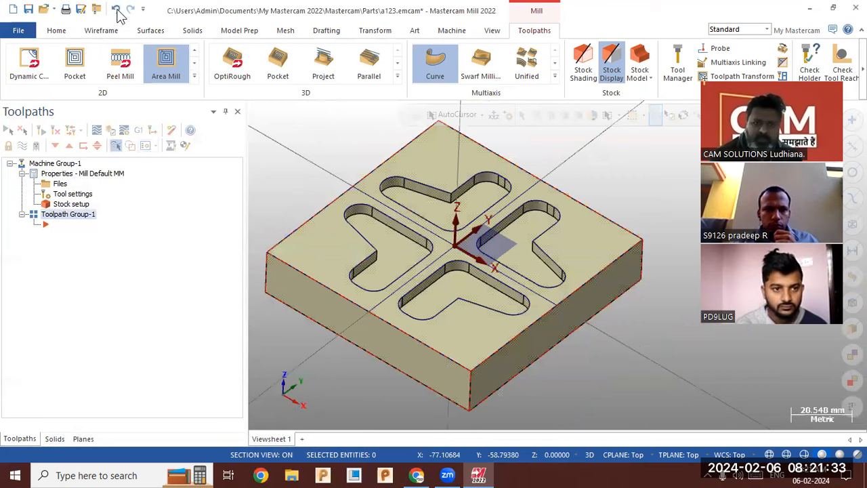
click(116, 9)
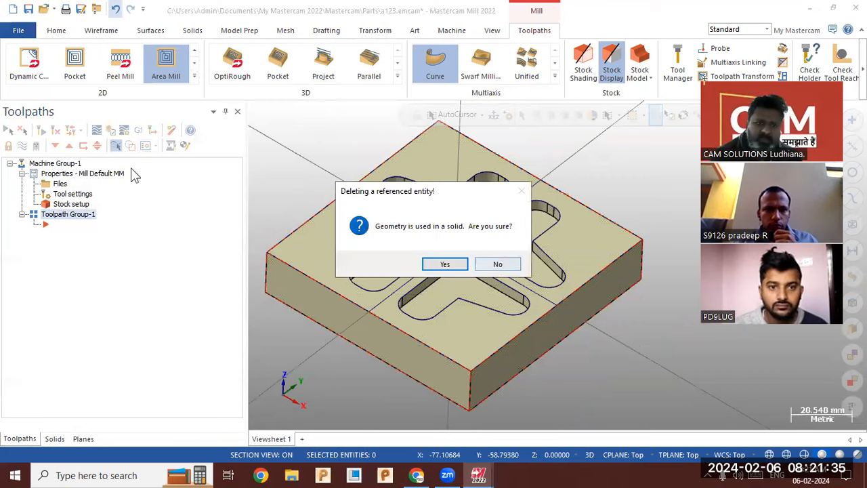
click(495, 264)
Create a 2D Pocket toolpath with the four pocket outlines as chains
click(194, 76)
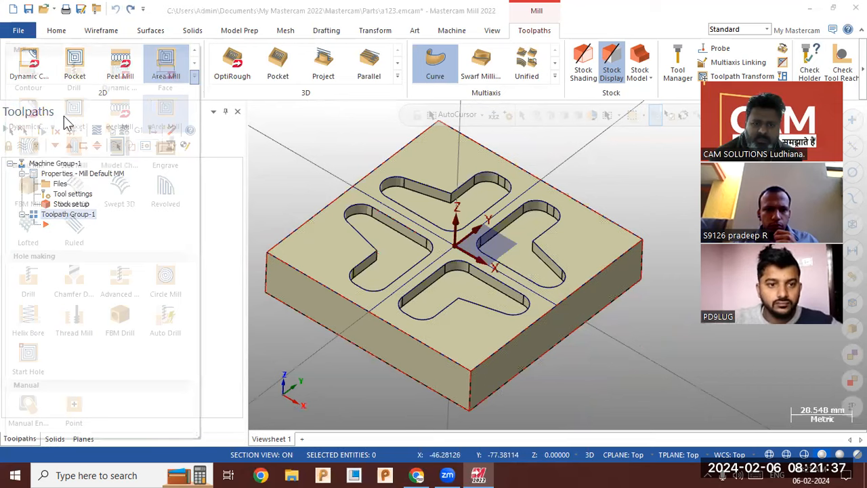
click(76, 120)
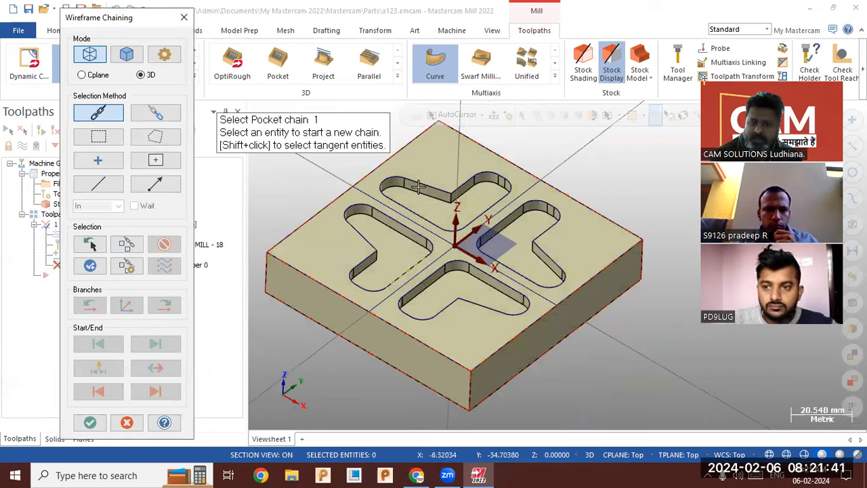
click(417, 241)
click(439, 258)
click(507, 219)
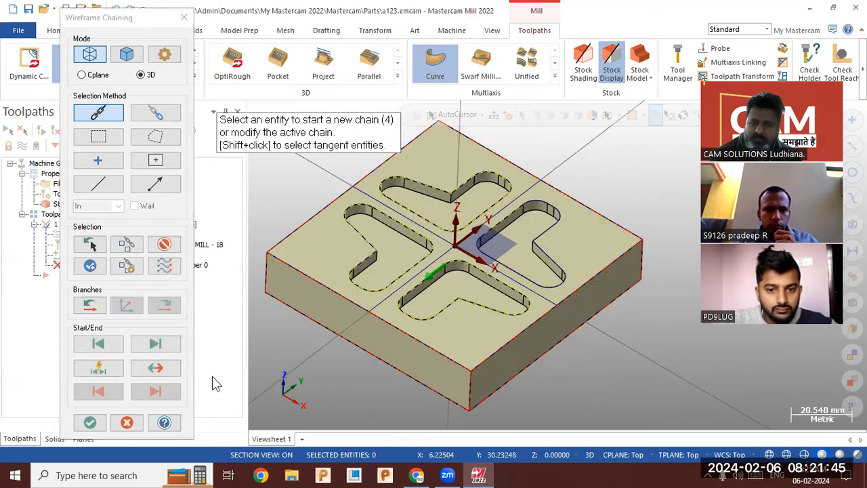
click(93, 425)
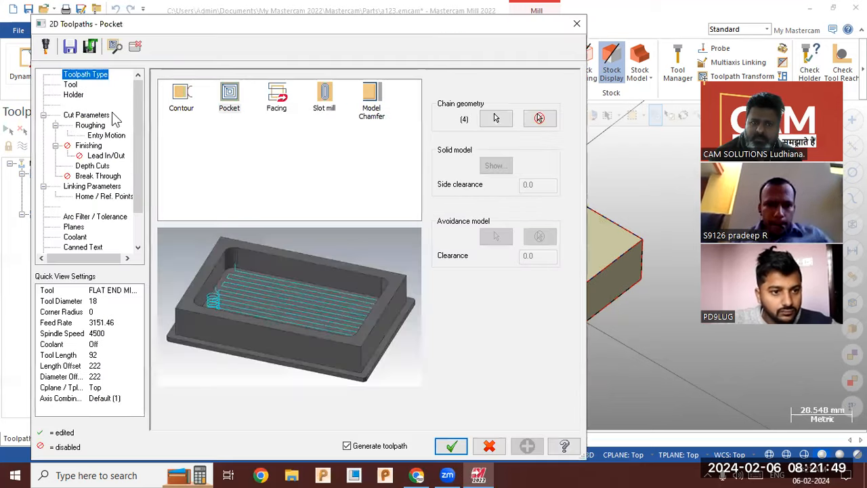
Select the 10 mm flat end mill for the Pocket toolpath and set the pocket type to Remachining
click(71, 84)
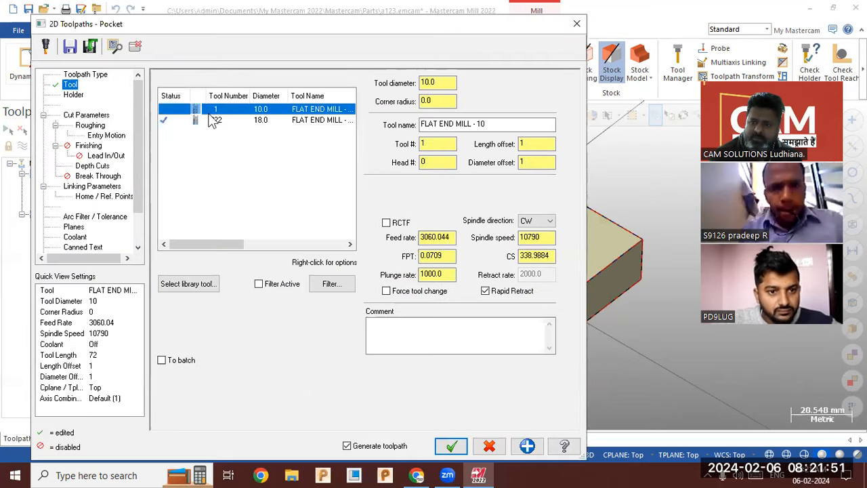
click(87, 115)
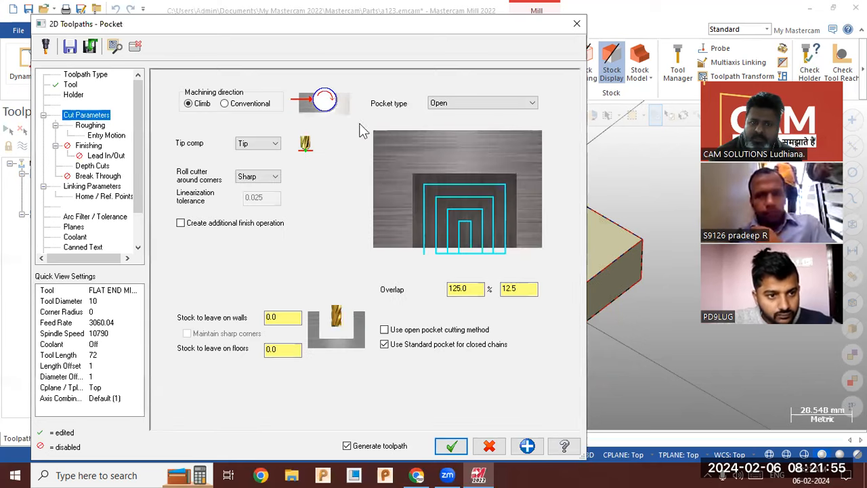
click(472, 105)
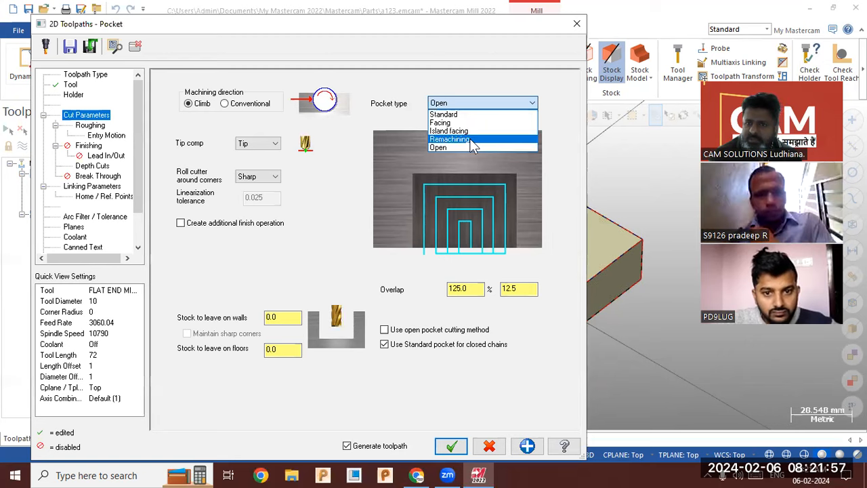
click(472, 139)
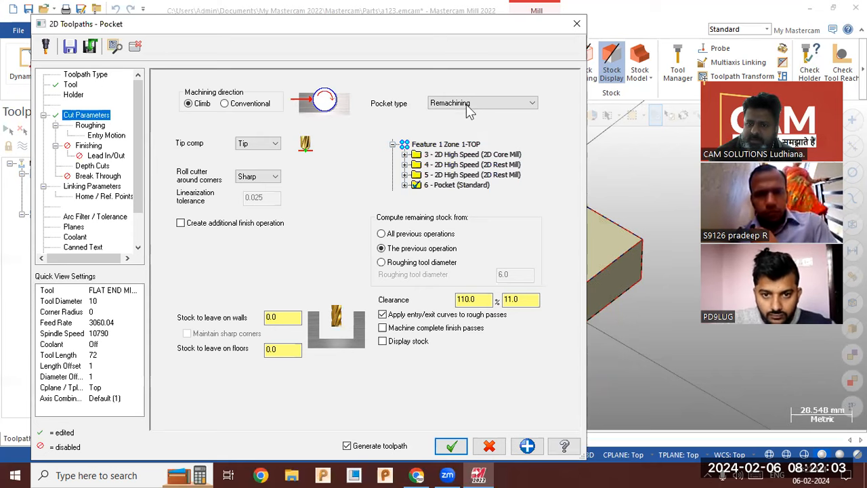
Compute the remaining stock from the roughing tool diameter and set that diameter to 18 mm
click(411, 263)
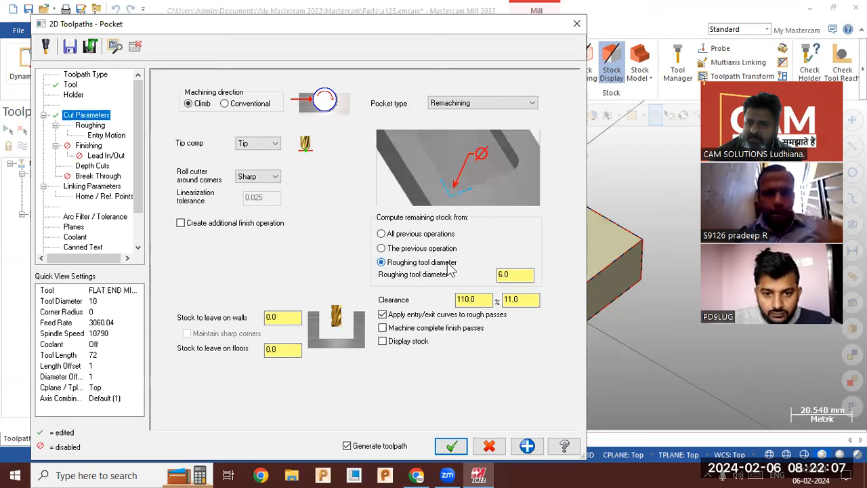
double_click(520, 274)
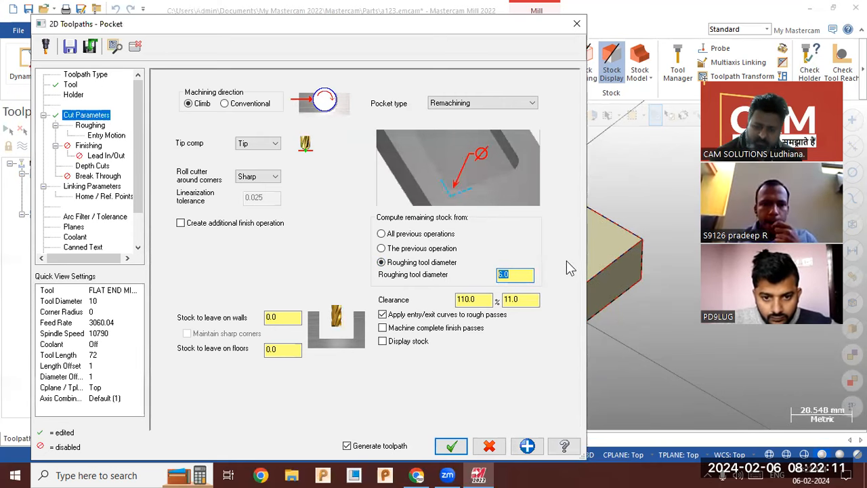
text(18)
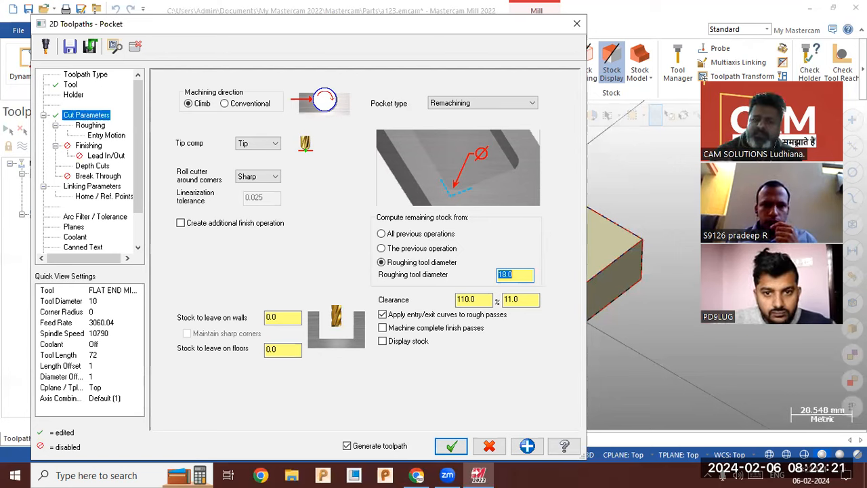
Set the Pocket toolpath's depth to -6 mm by picking a point on a pocket floor and generate the toolpath
click(90, 126)
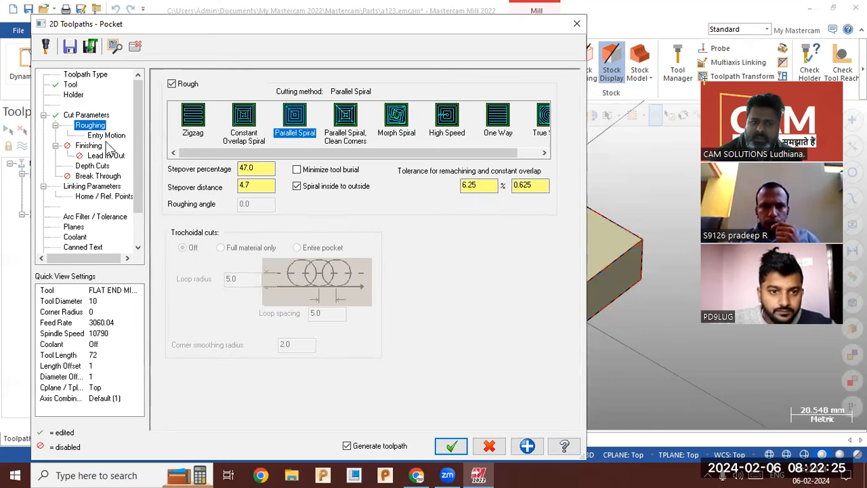
click(95, 186)
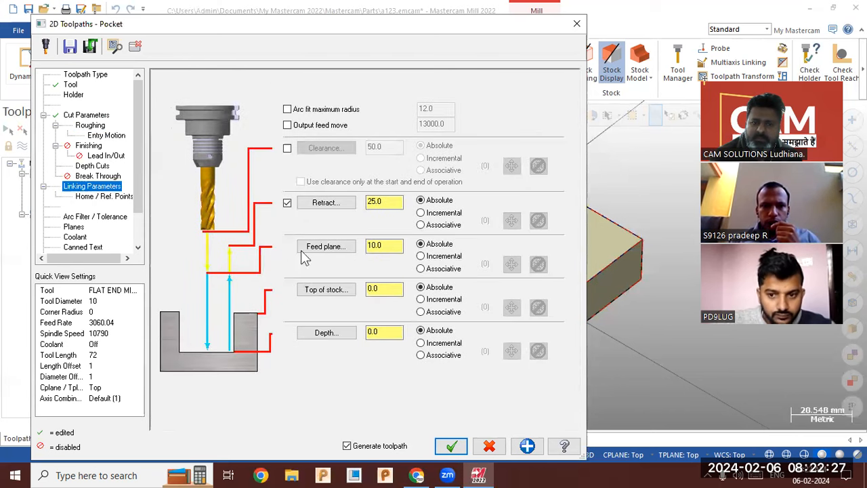
click(451, 445)
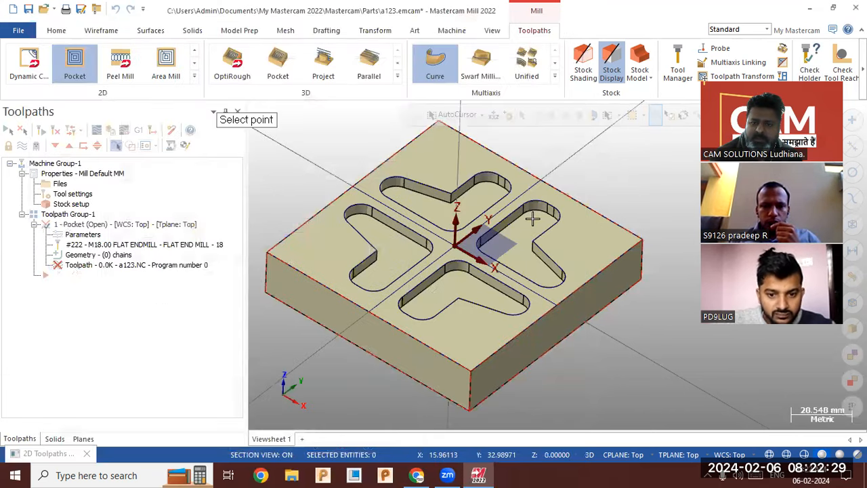
click(531, 220)
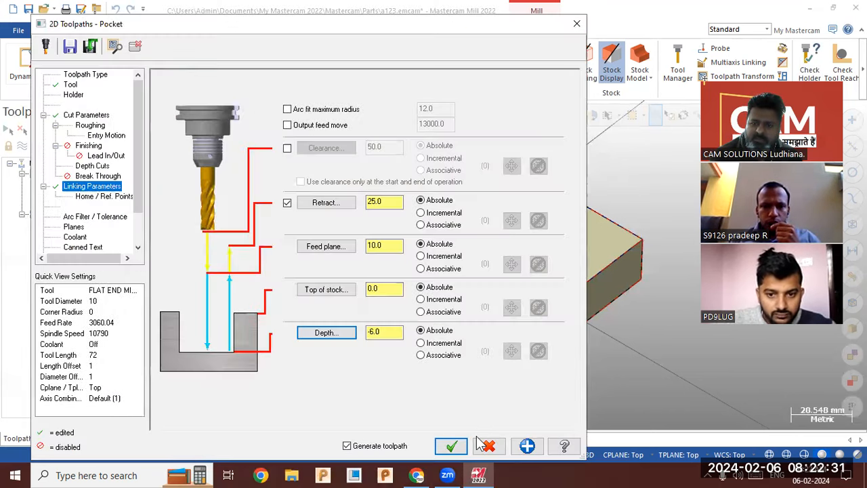
click(451, 446)
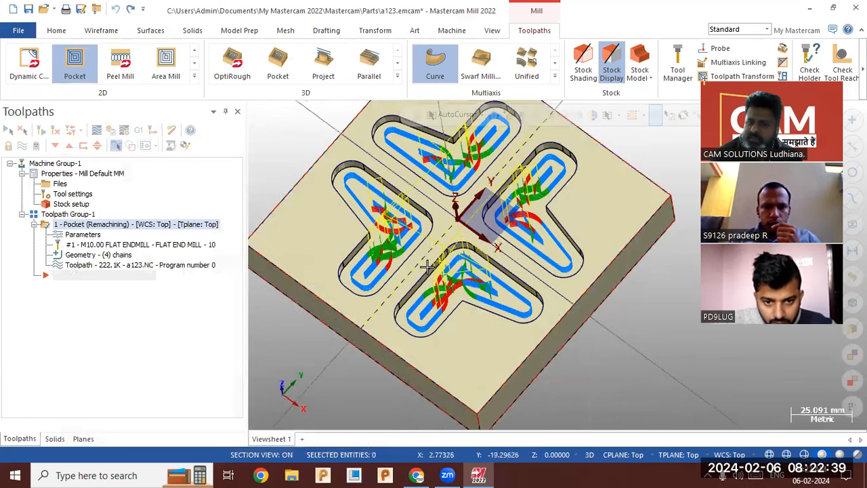
scroll(426, 247, up, 2)
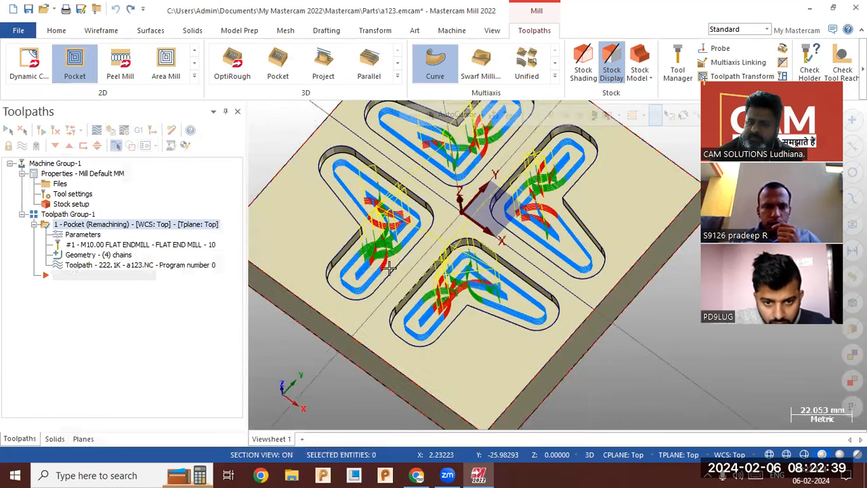
Set the remachining clearance of the Pocket toolpath to 0% and regenerate it
click(91, 235)
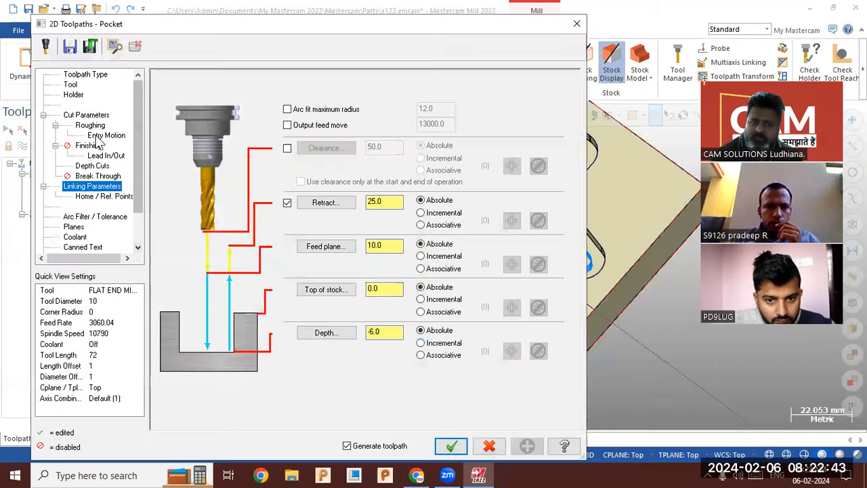
click(88, 115)
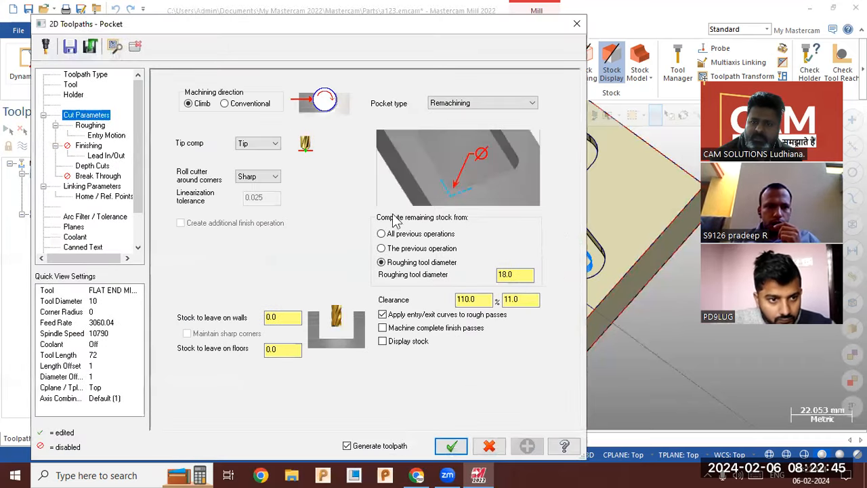
click(381, 262)
click(520, 299)
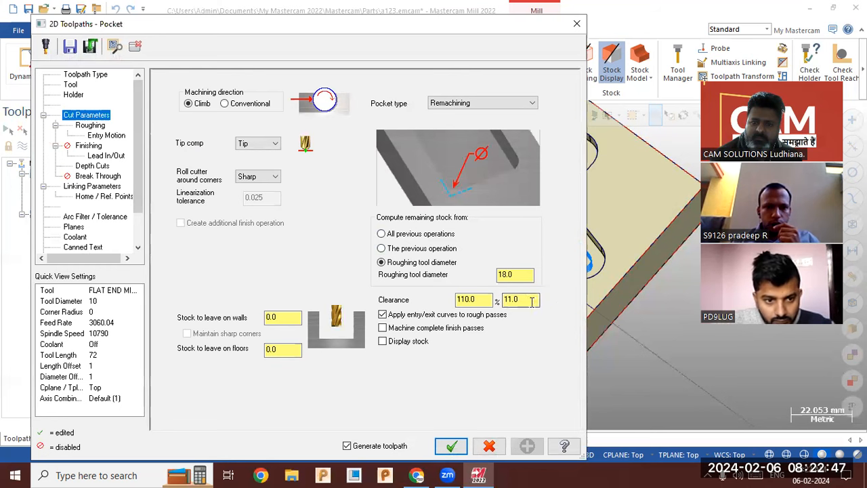
double_click(466, 298)
text(0)
key(Tab)
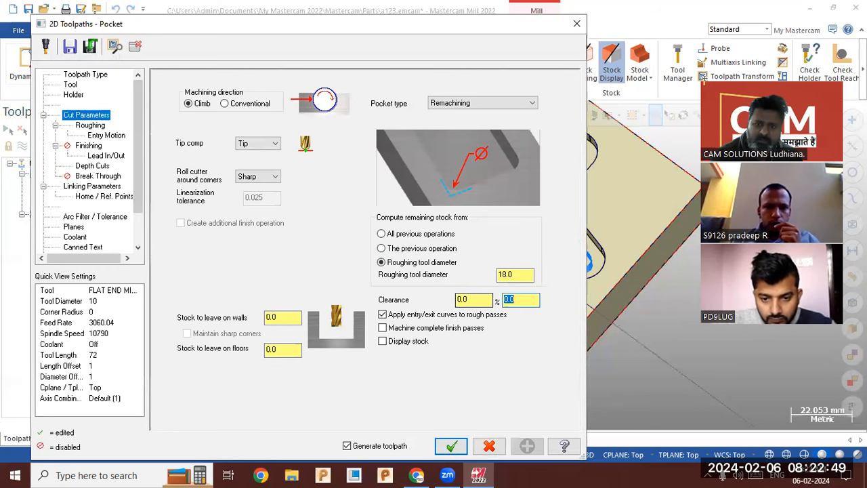
click(451, 445)
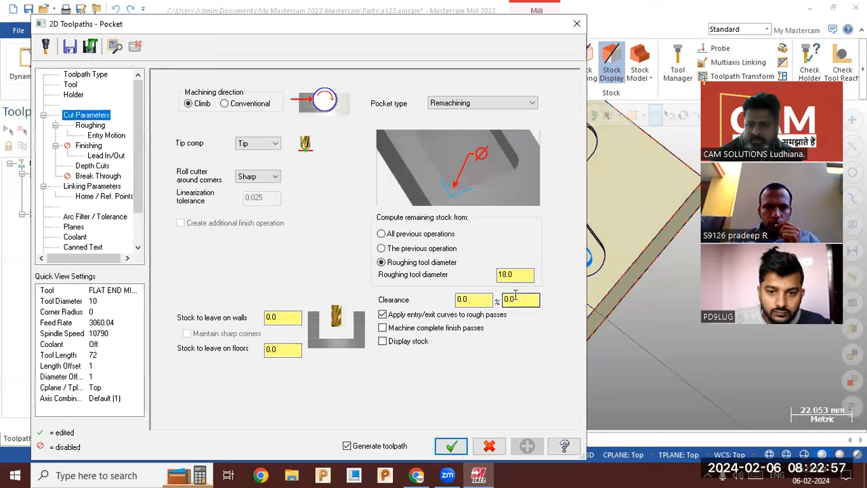
Set the remachining clearance of the Pocket toolpath to 50% (5 mm) and regenerate it
click(508, 302)
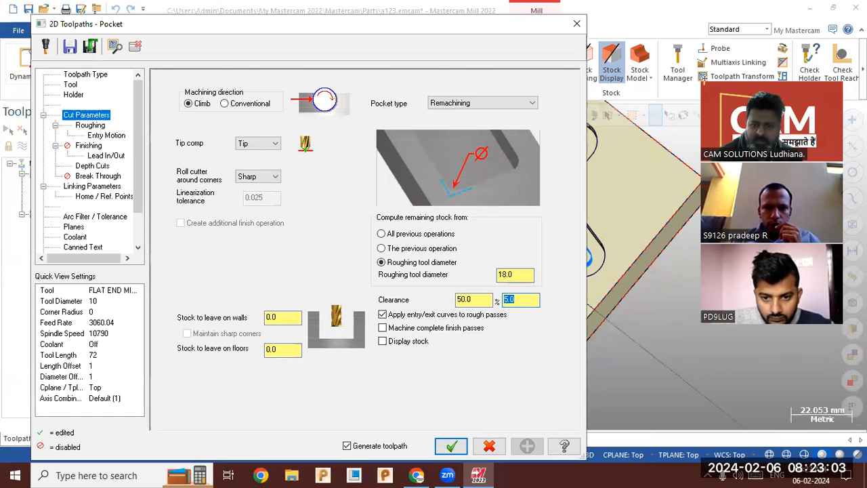
click(453, 447)
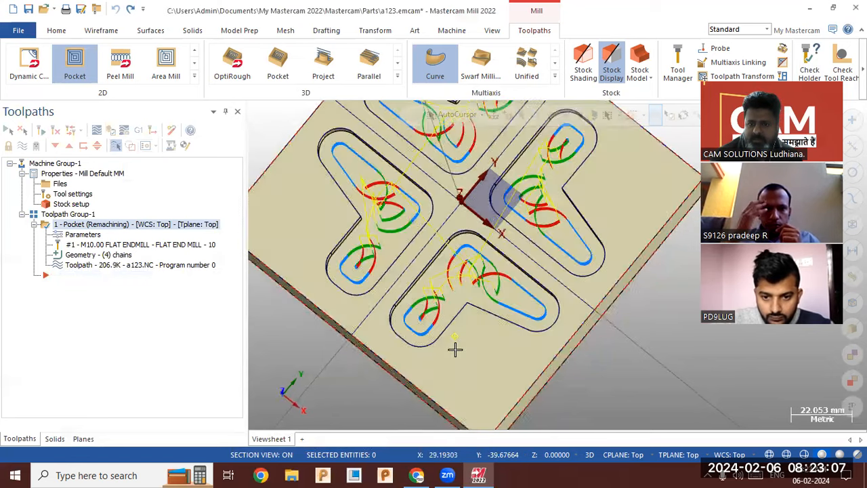
middle_drag(451, 339, 453, 312)
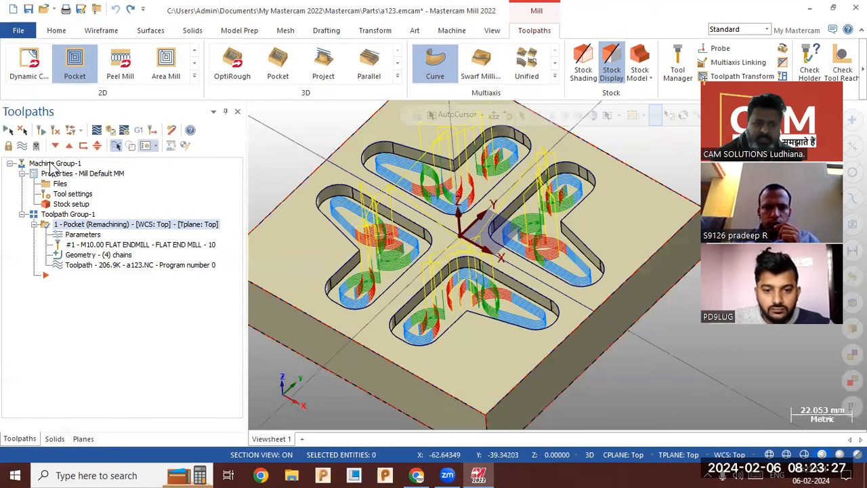
click(22, 145)
click(194, 76)
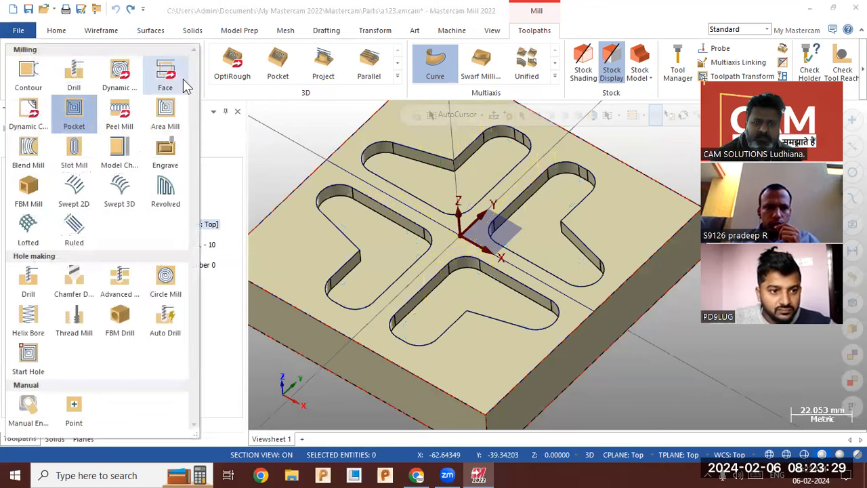
click(171, 124)
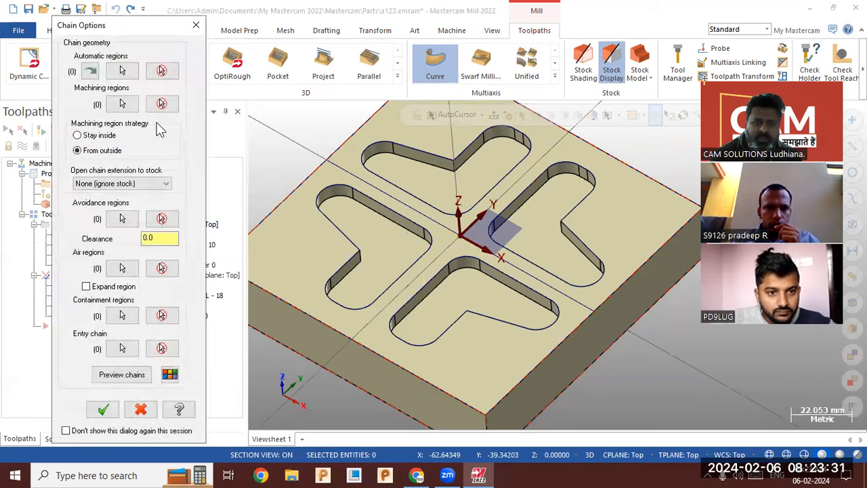
click(124, 104)
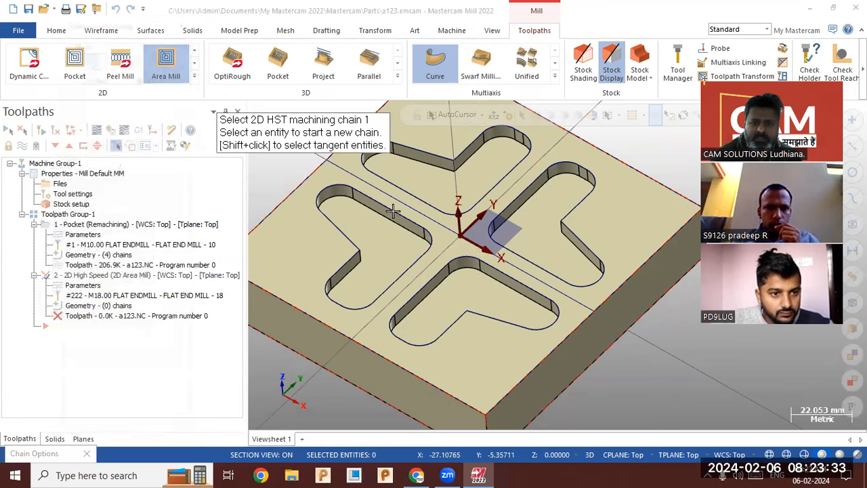
click(395, 210)
click(426, 166)
click(511, 250)
click(495, 274)
click(90, 422)
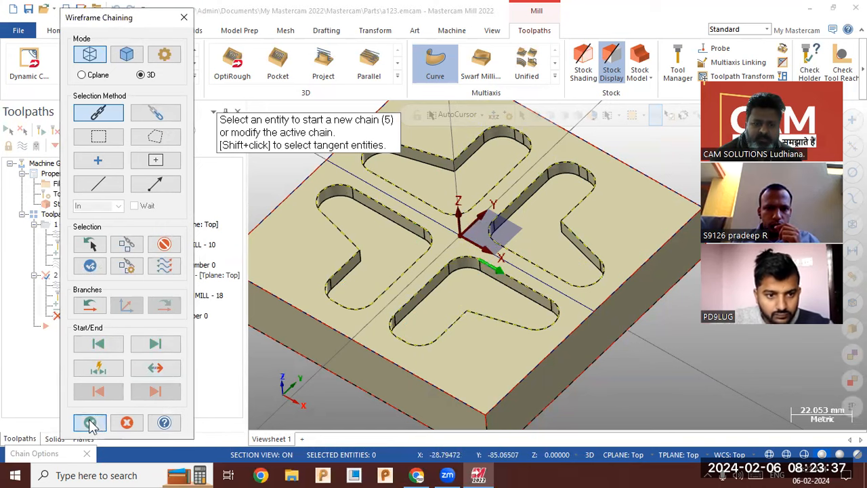
click(122, 377)
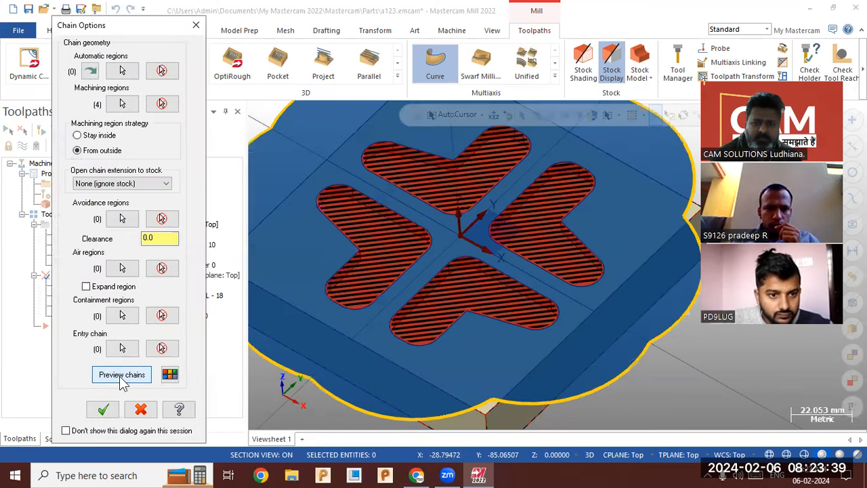
click(107, 136)
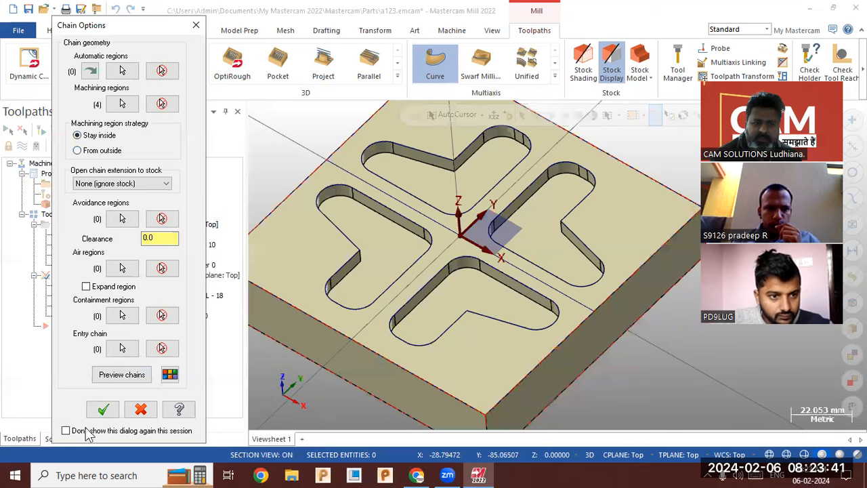
click(102, 411)
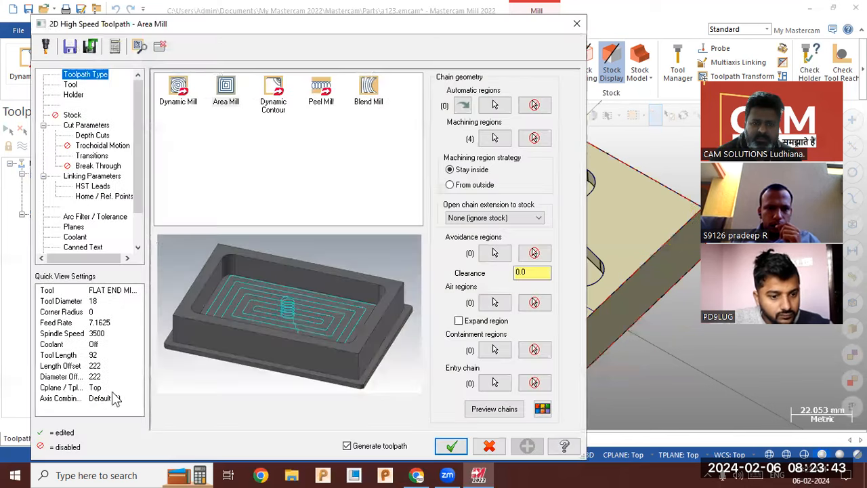
click(78, 115)
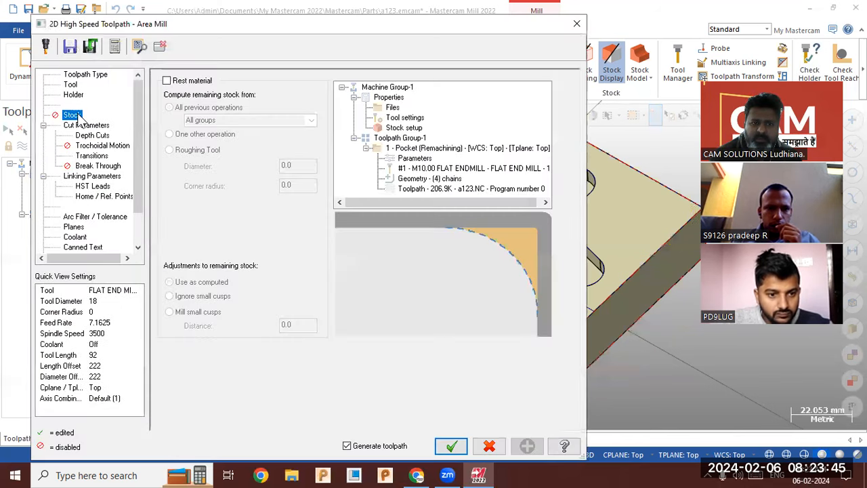
click(70, 85)
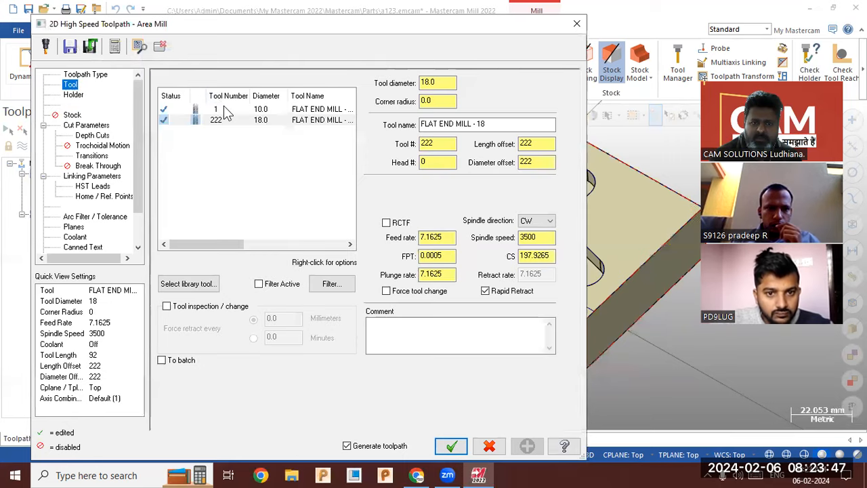
click(72, 116)
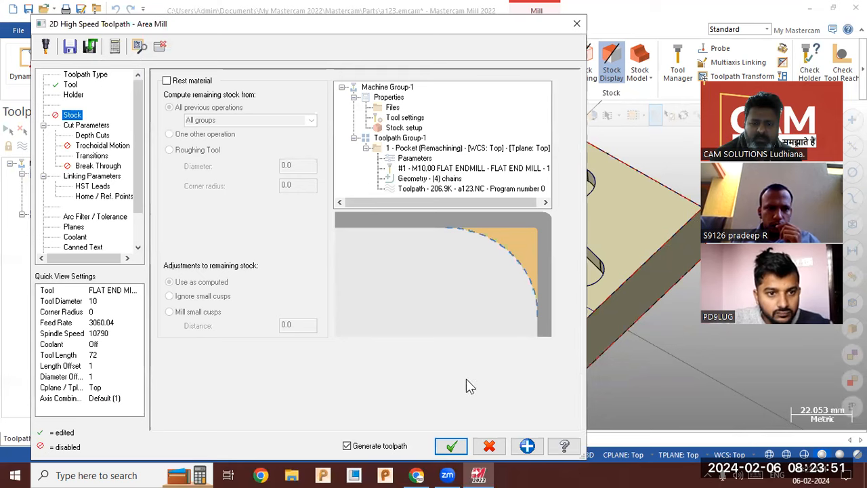
click(489, 445)
click(525, 269)
Delete the Pocket remachining operation from the toolpath group
right_click(83, 222)
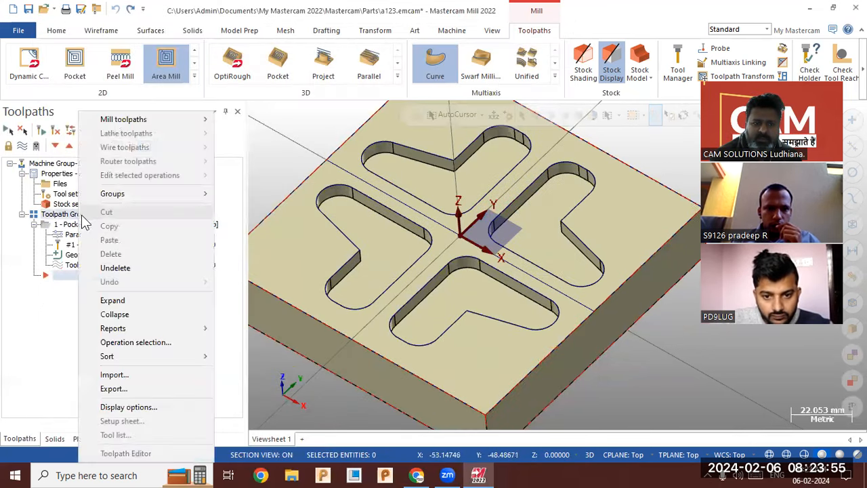
click(68, 224)
right_click(68, 227)
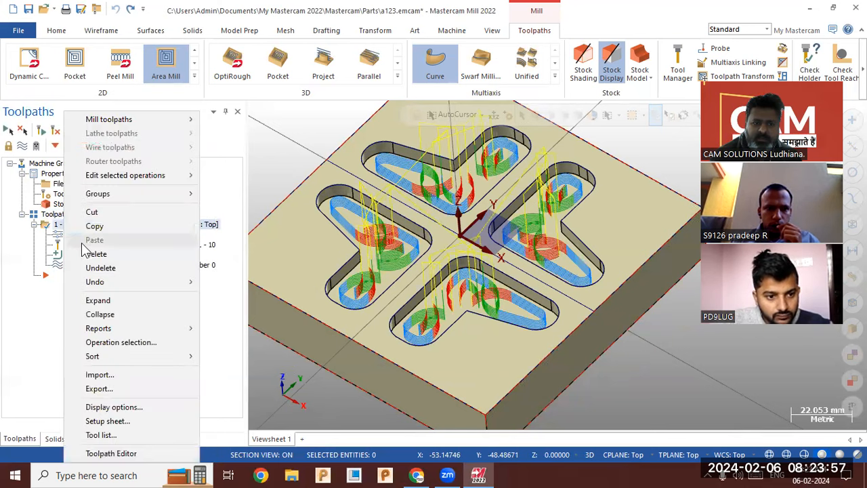
click(96, 253)
click(471, 283)
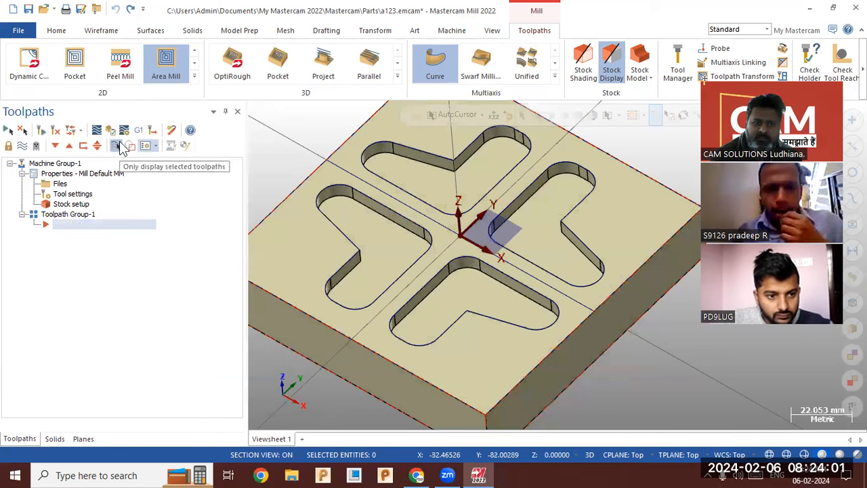
Create an Area Mill toolpath with the four pocket outlines as machining regions and set the region strategy to Stay inside
click(167, 64)
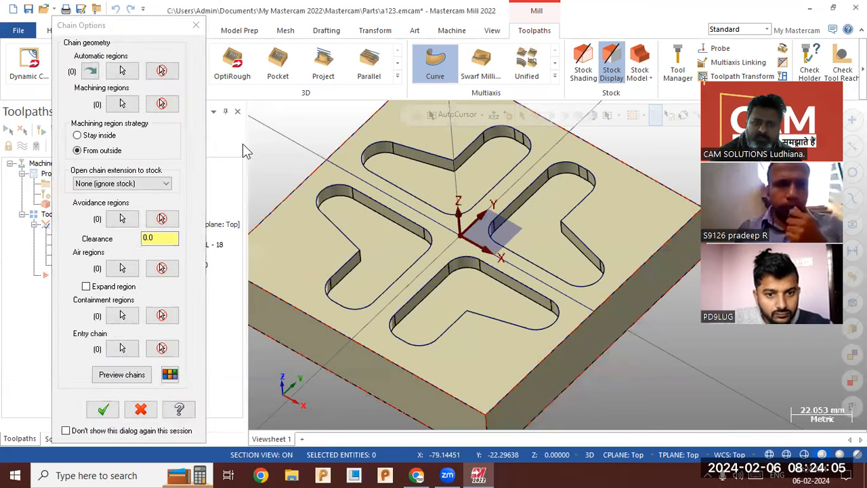
click(383, 204)
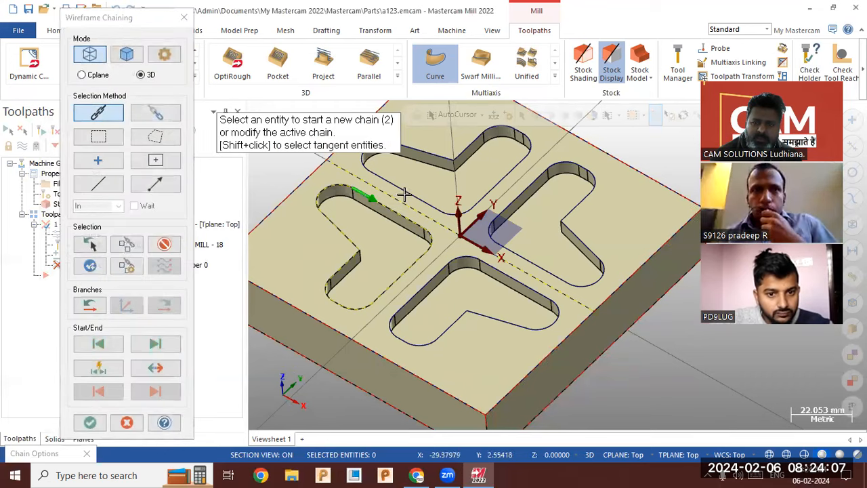
click(413, 195)
click(498, 256)
click(498, 256)
click(491, 261)
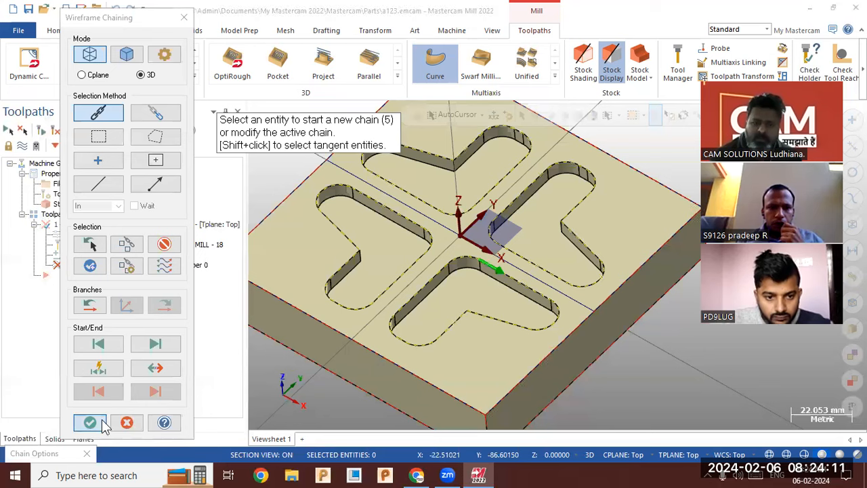
click(90, 422)
click(122, 376)
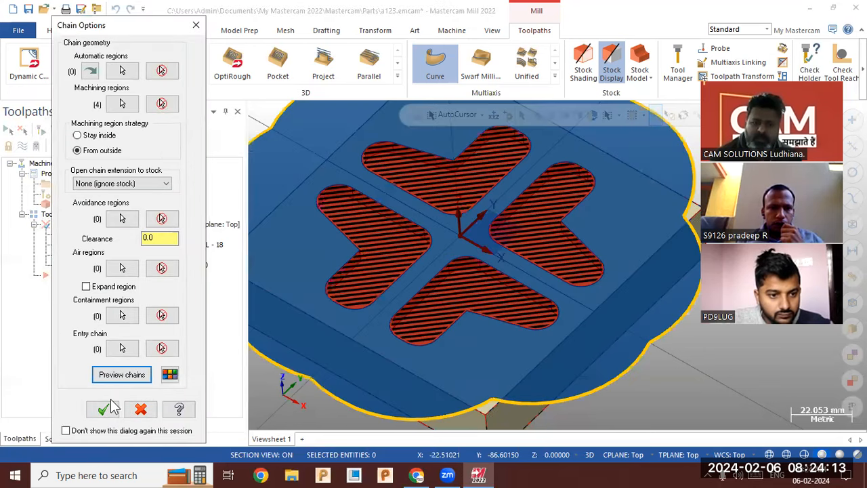
click(96, 136)
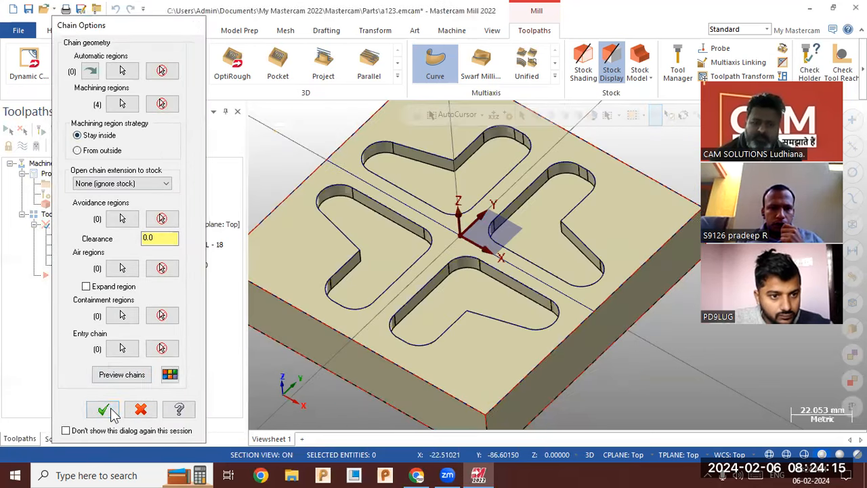
click(105, 409)
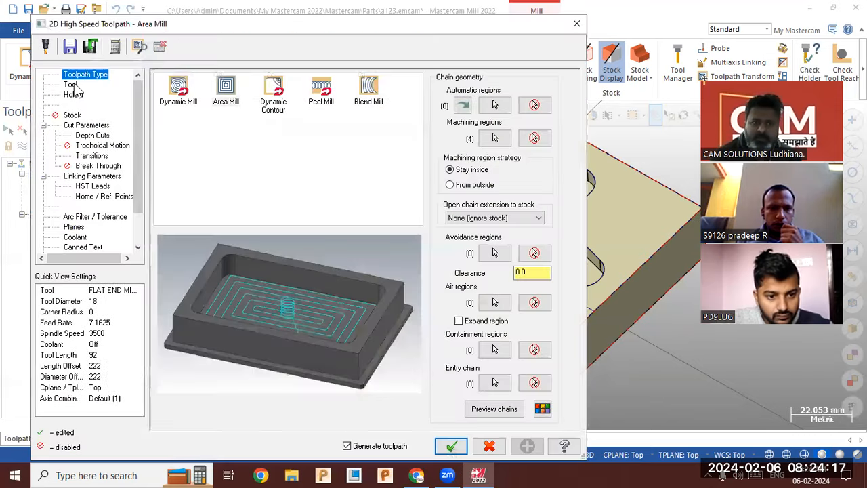
Assign the 10 mm flat end mill and enable rest material computed from a roughing tool of diameter 16 and corner radius 0.2
click(212, 105)
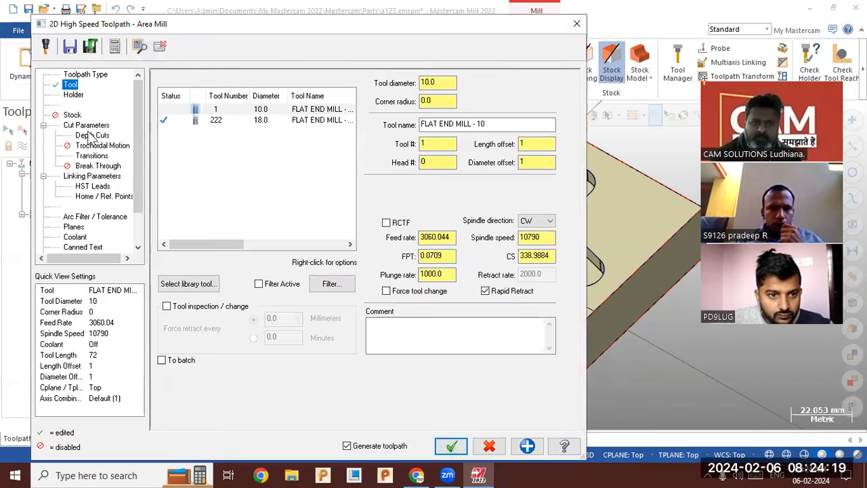
click(86, 126)
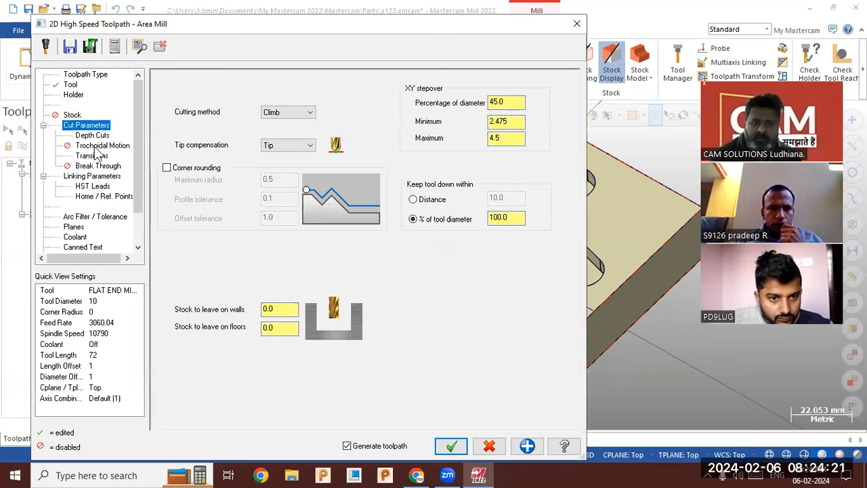
click(71, 115)
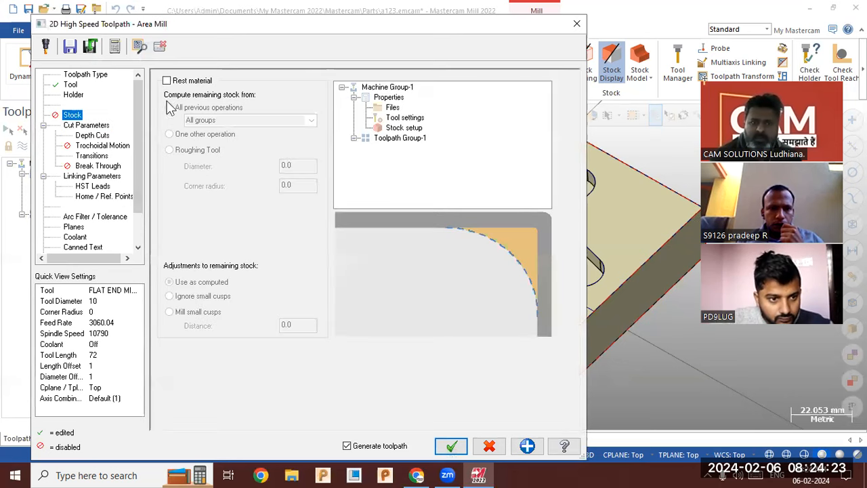
click(167, 81)
click(170, 149)
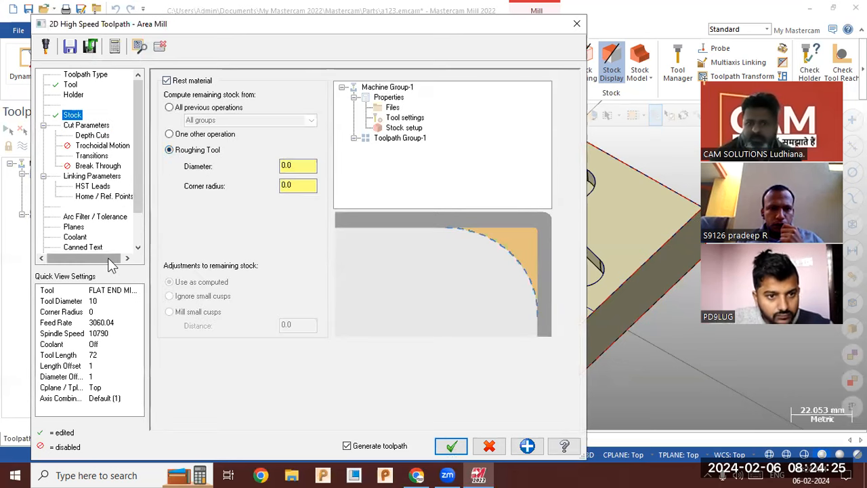
click(196, 135)
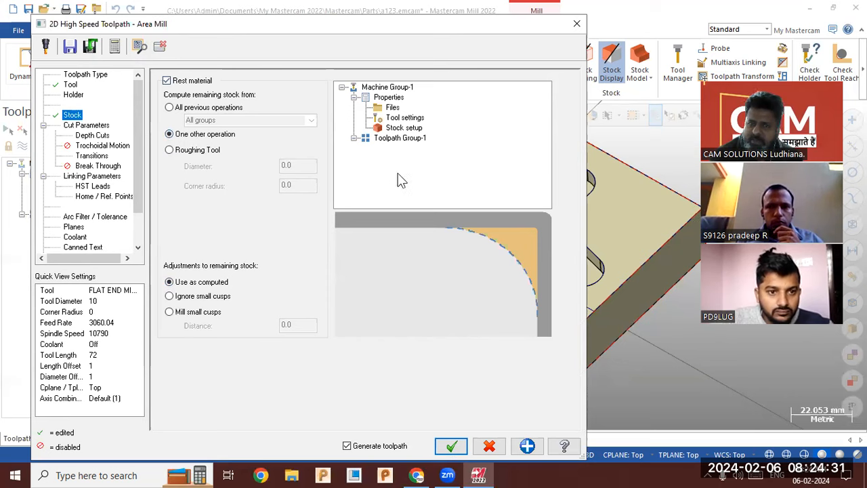
click(192, 151)
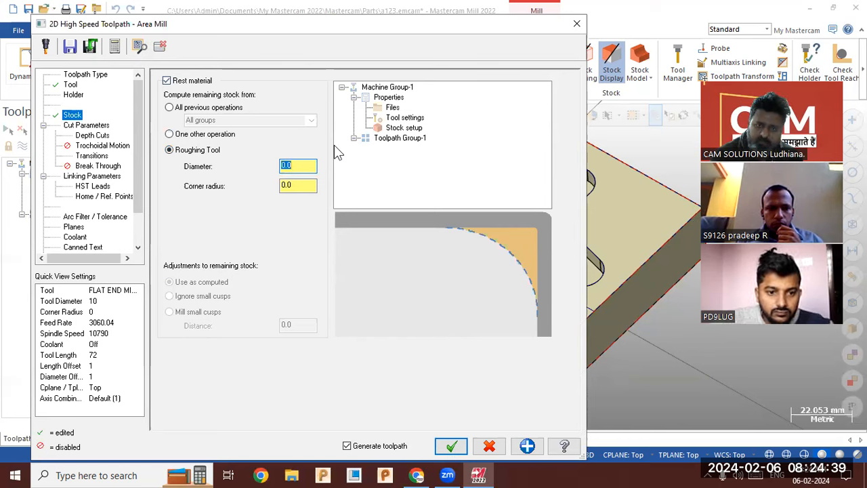
text(16)
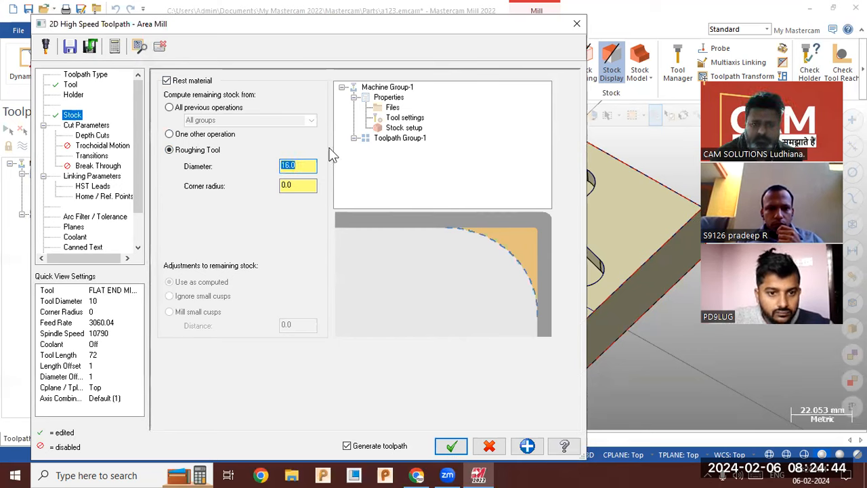
key(Tab)
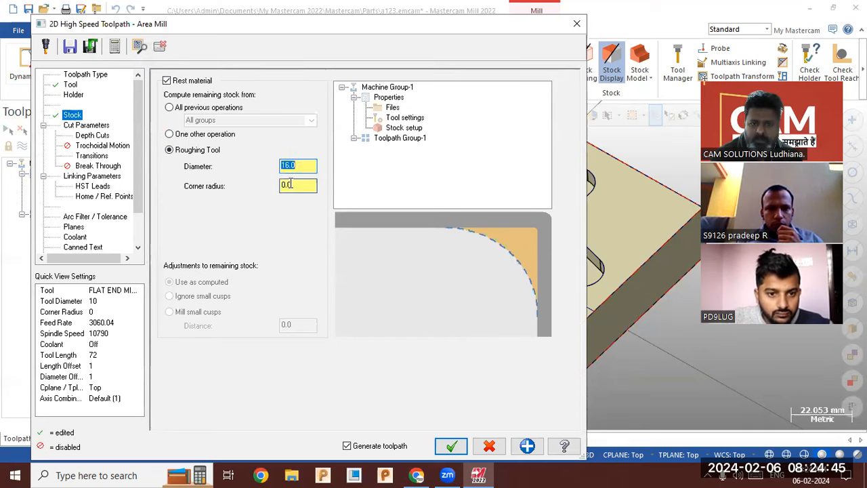
text(.2)
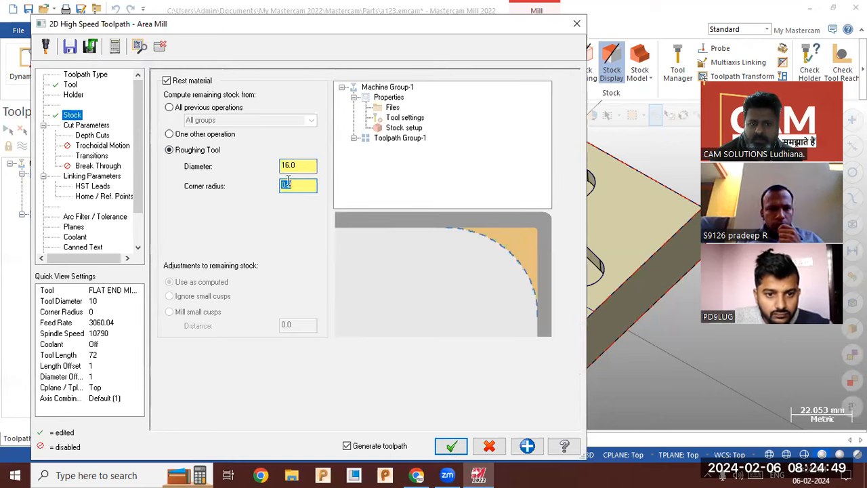
Generate the Area Mill rest toolpath with the 16 mm roughing tool setting and keep the operation
click(84, 125)
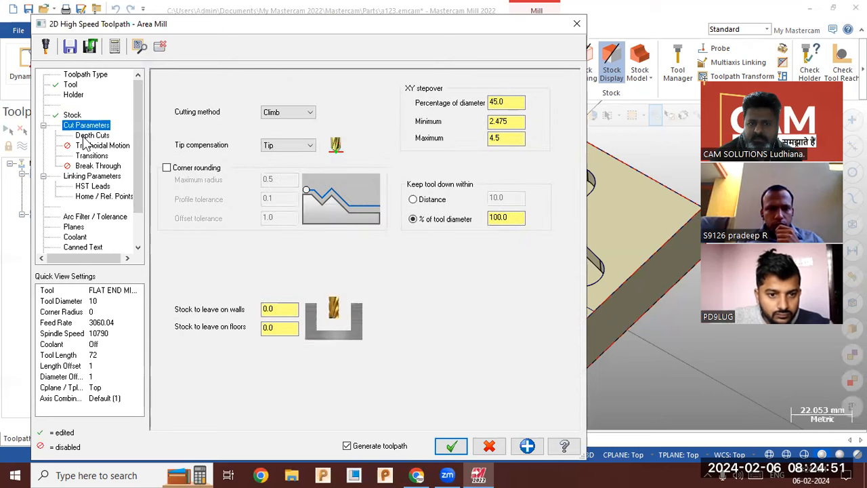
click(451, 445)
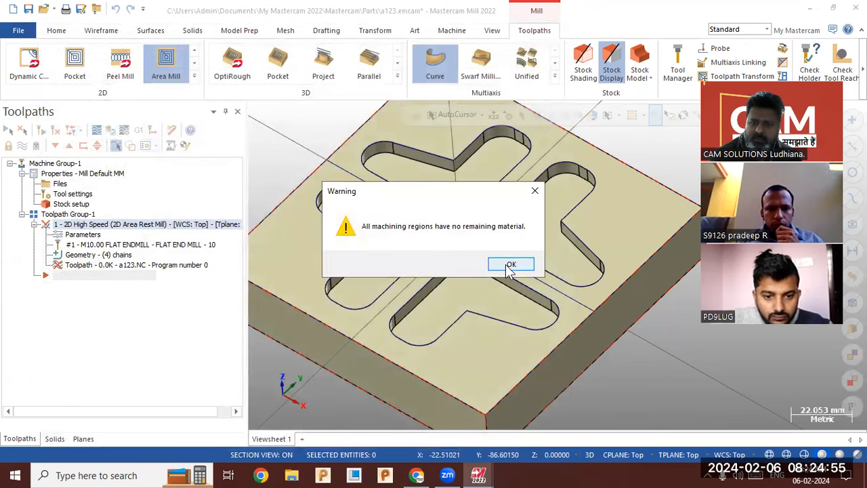
click(510, 264)
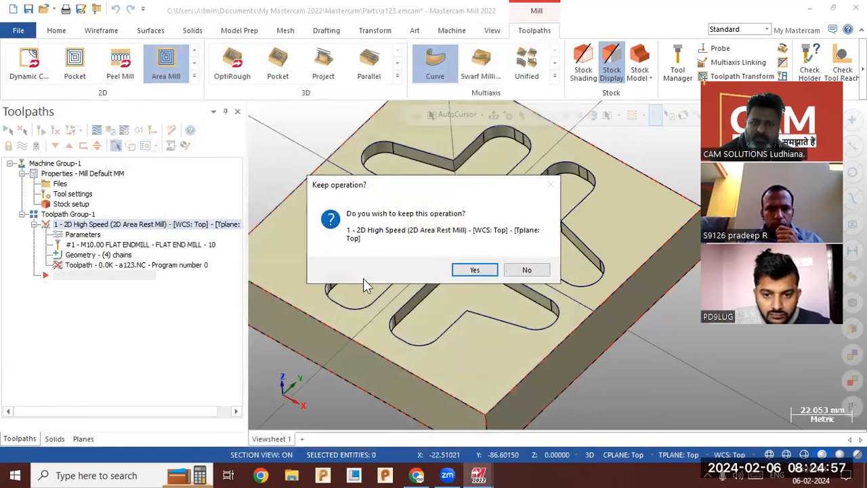
click(473, 271)
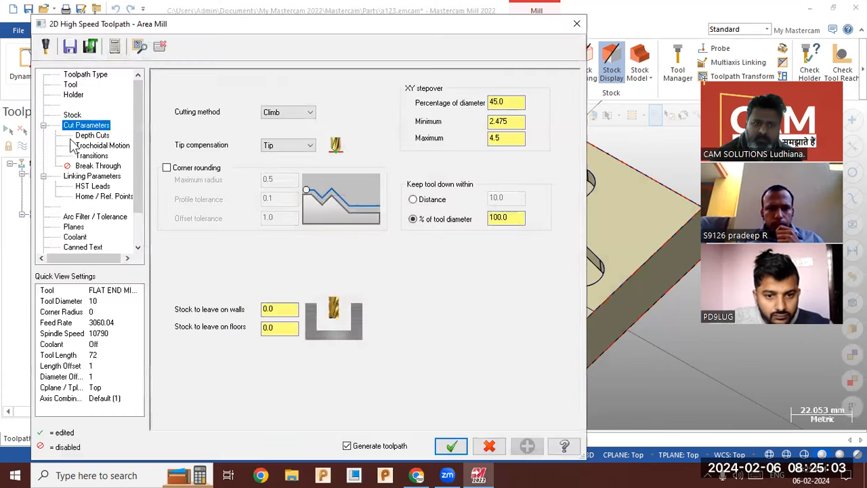
Set the rest material roughing tool diameter to 20 and regenerate the toolpath
click(72, 115)
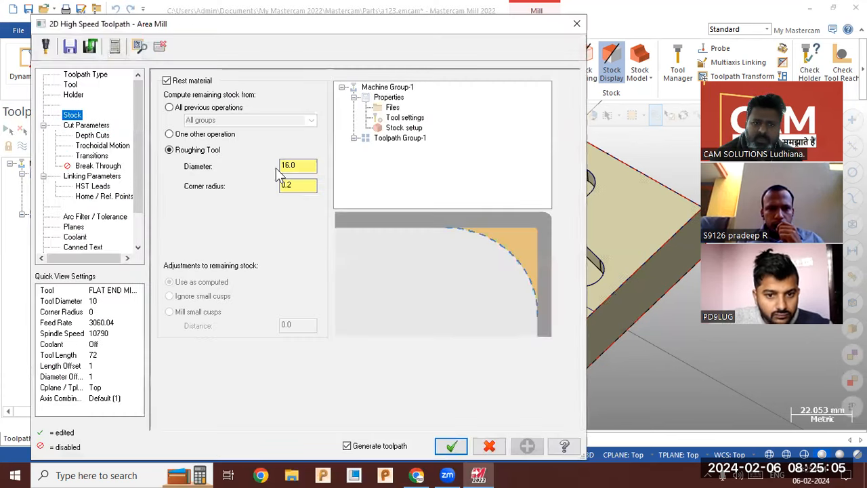
double_click(308, 165)
text(20)
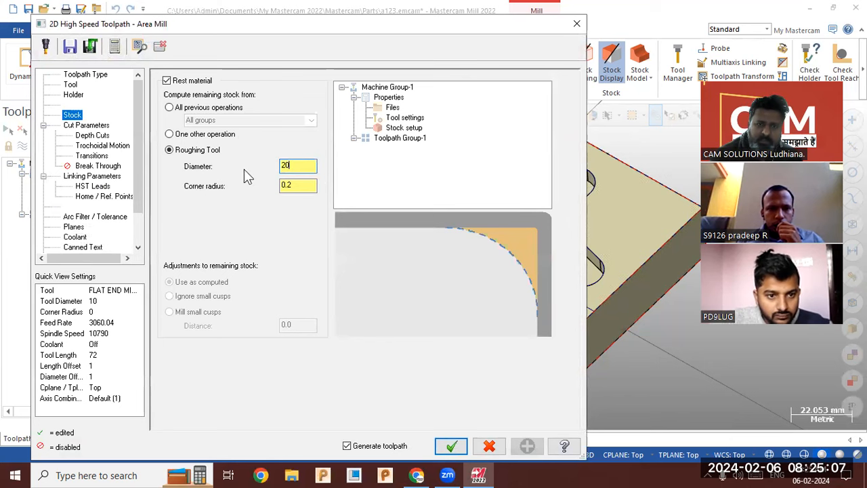
click(450, 446)
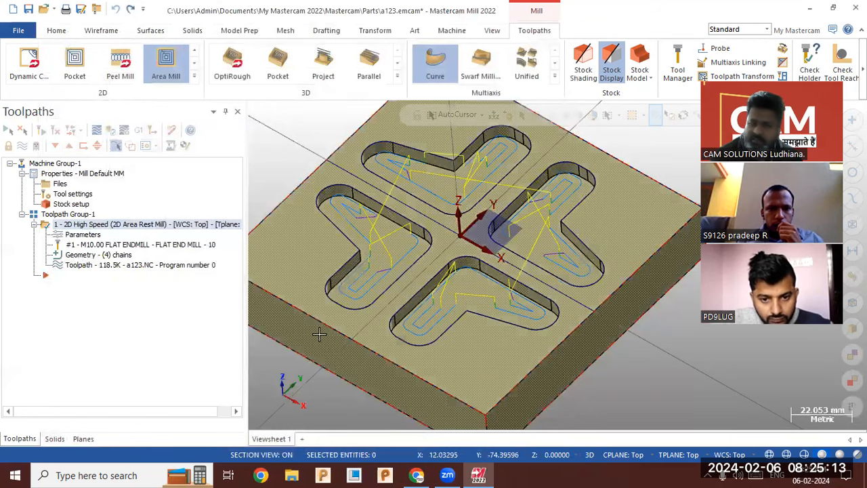
Set the machining depth to absolute -6.0 from a point on the pocket floor, check the depth cuts, and regenerate the toolpath
click(87, 235)
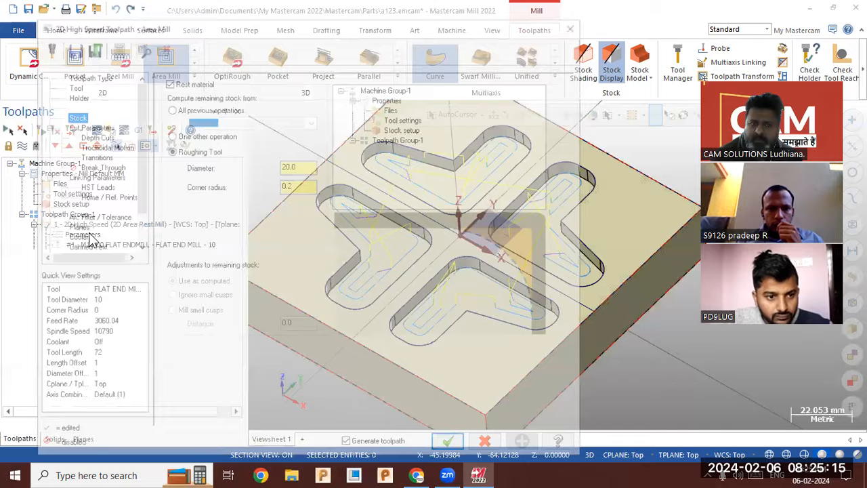
click(91, 176)
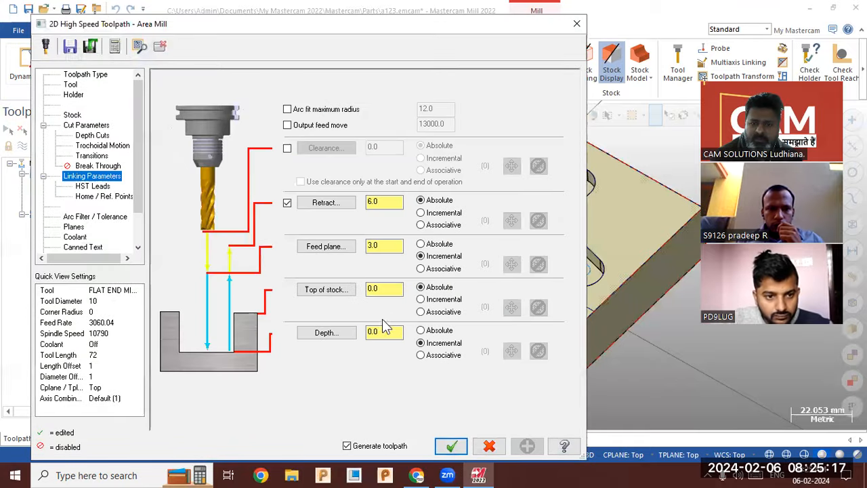
click(339, 333)
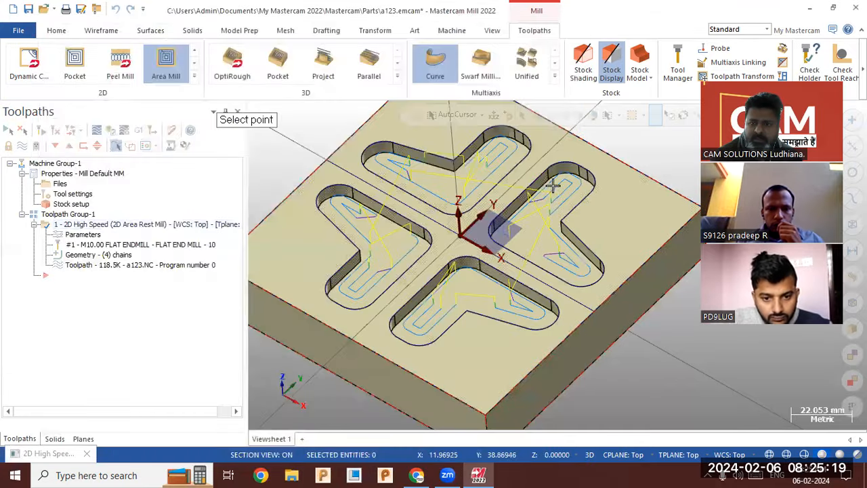
click(479, 330)
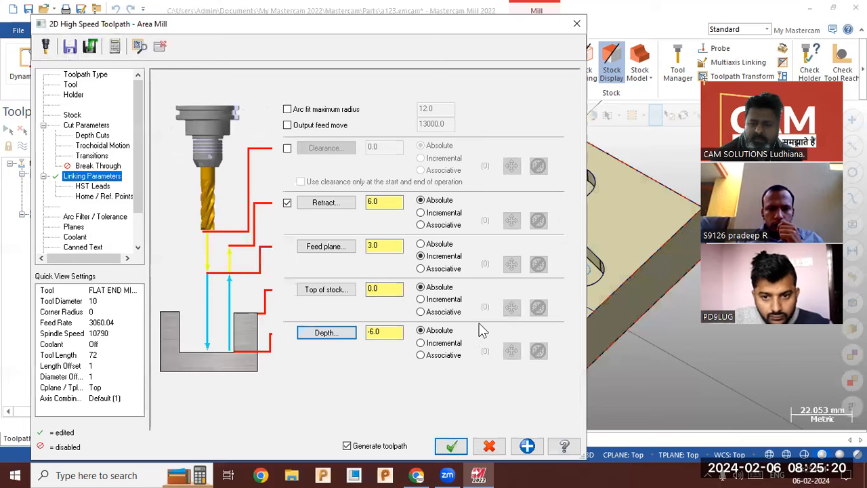
click(451, 449)
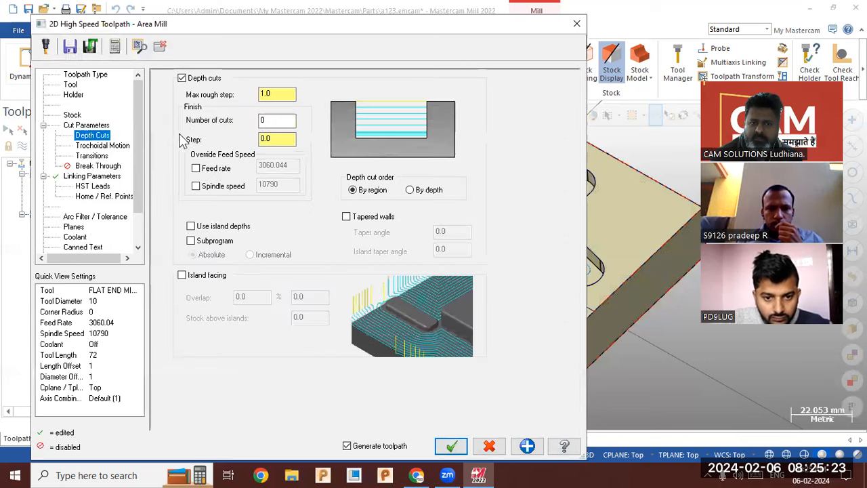
click(451, 446)
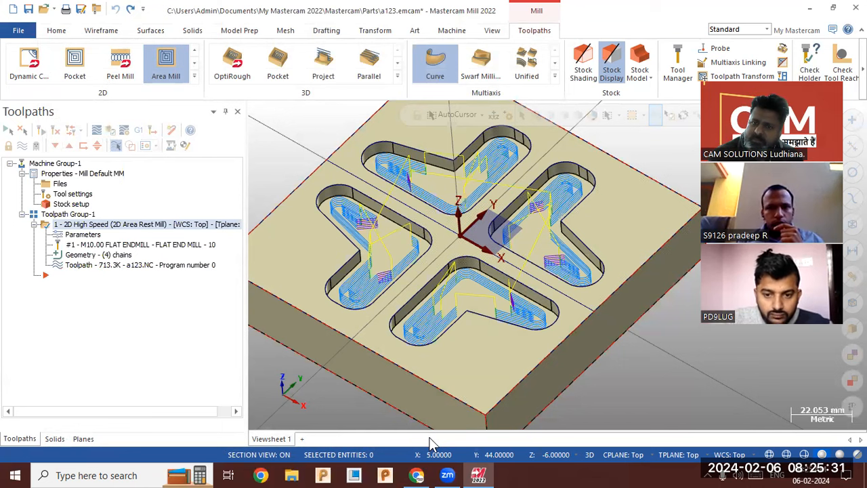
Examine the stock setup dimensions, then the Area Mill cut parameters and its options for computing remaining stock
middle_drag(503, 292, 469, 295)
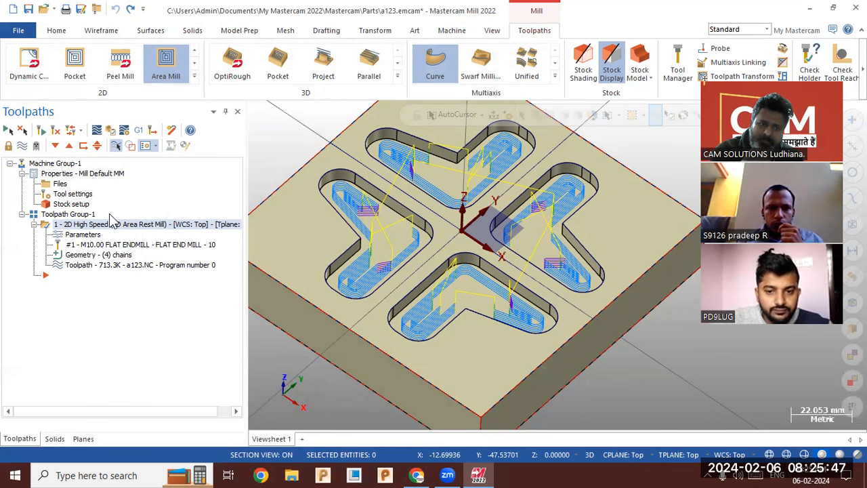
double_click(79, 204)
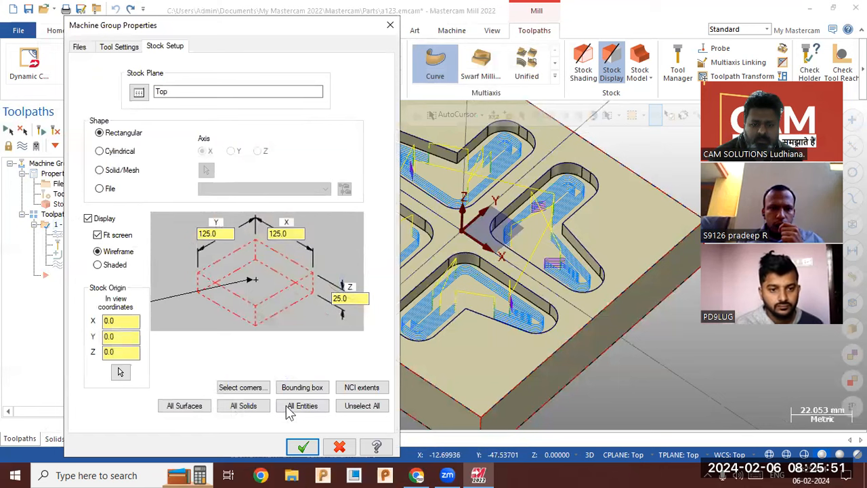
click(302, 446)
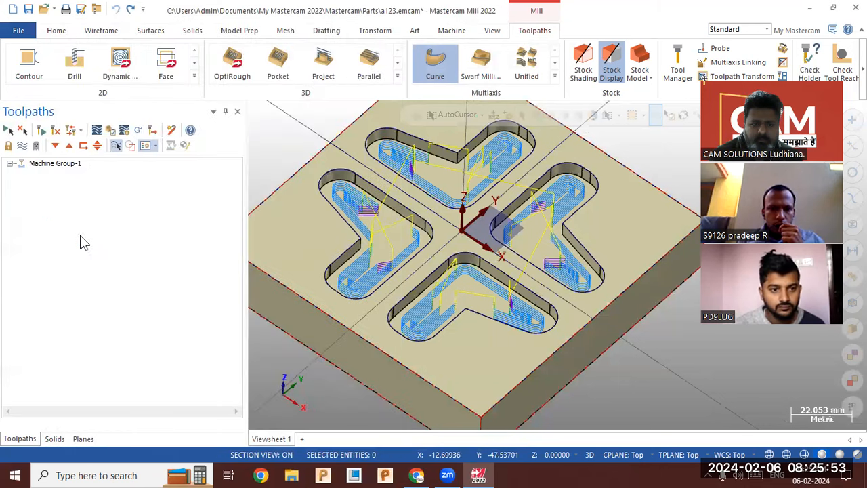
click(80, 235)
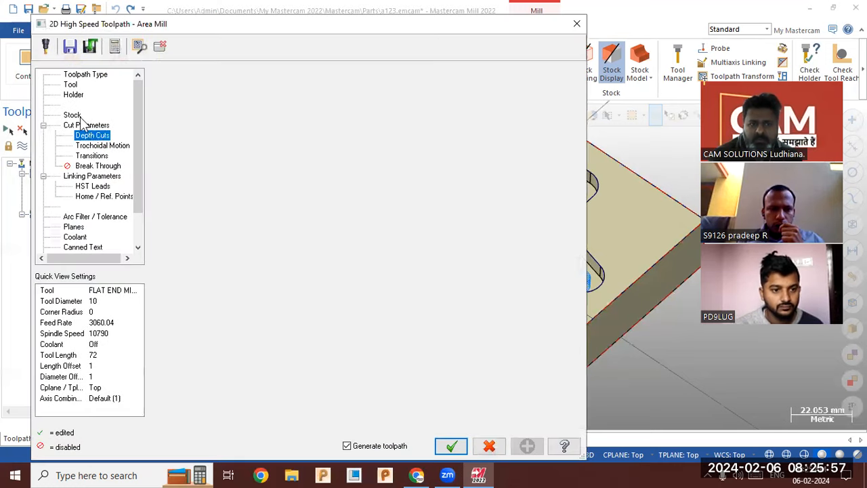
click(84, 126)
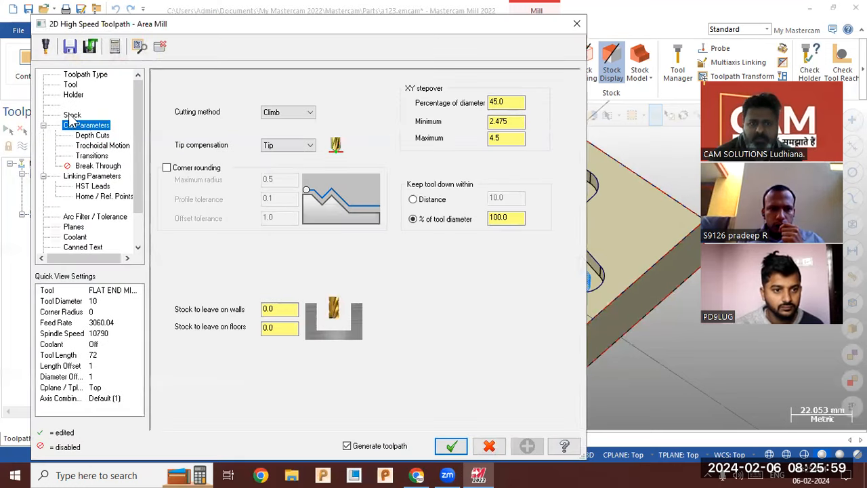
click(72, 115)
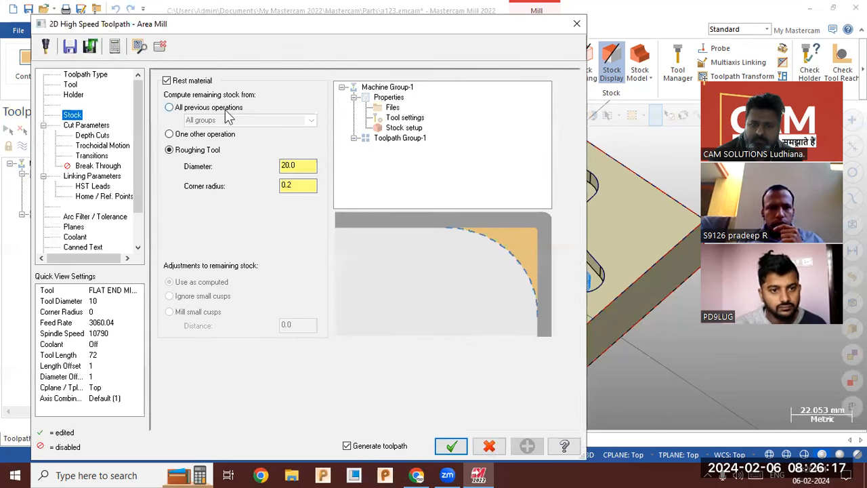
click(489, 448)
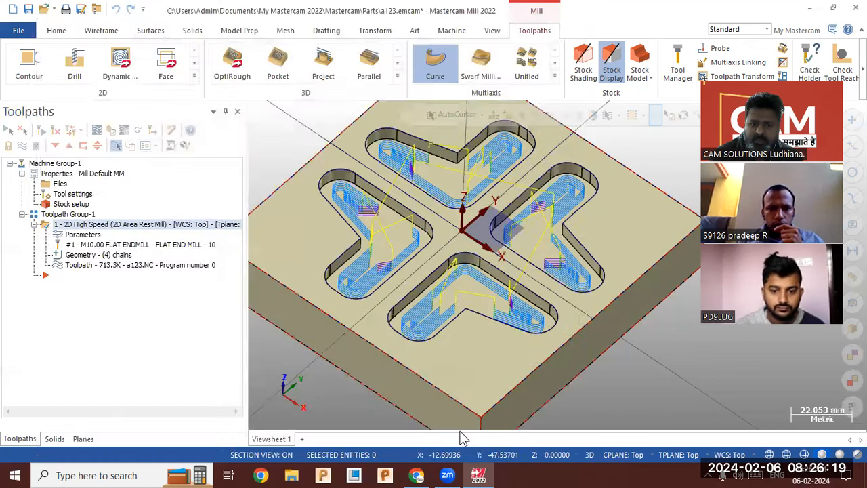
Delete the 2D Area Rest Mill operation from the toolpath group
right_click(65, 220)
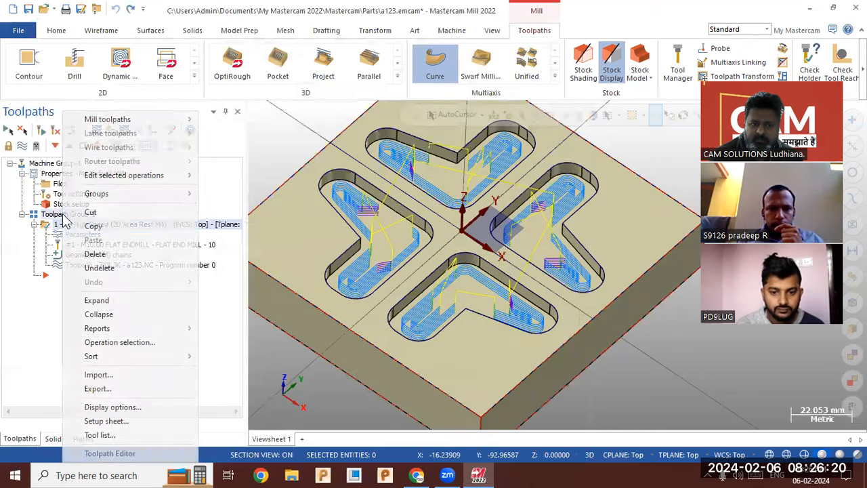
click(99, 254)
click(474, 283)
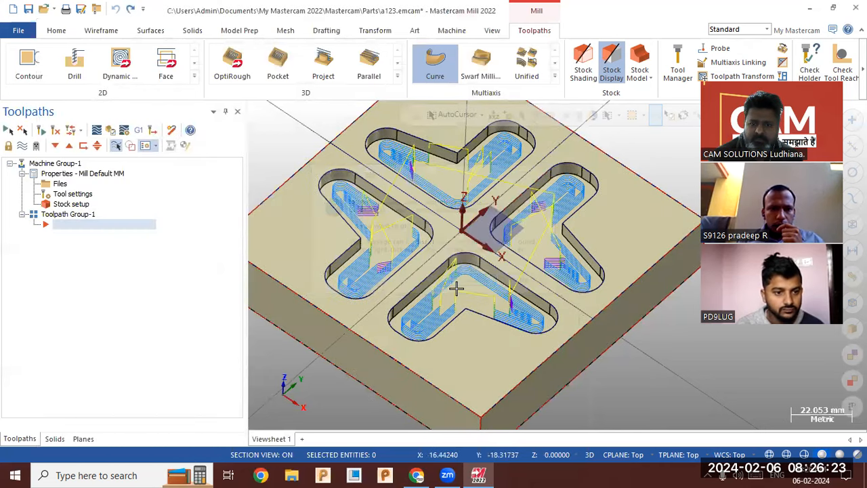
Start a 2D Area Mill toolpath and chain the four pocket outlines as its machining regions
scroll(518, 337, down, 3)
scroll(518, 338, up, 3)
middle_drag(489, 334, 464, 330)
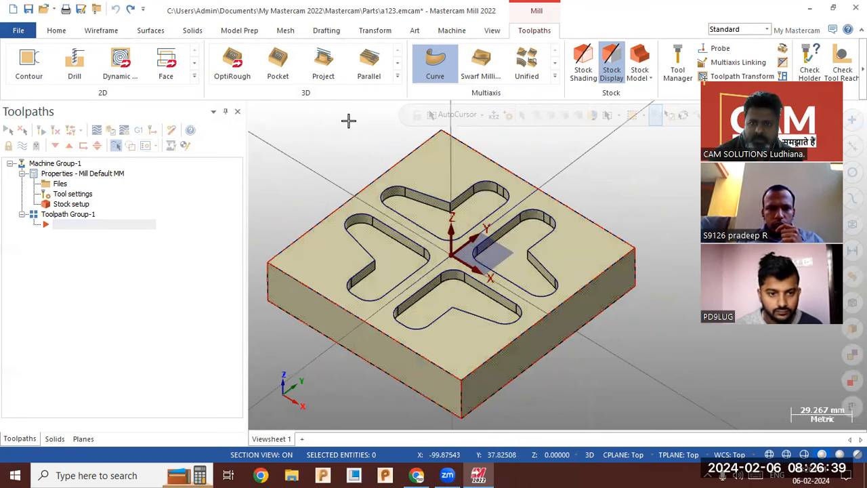
click(195, 75)
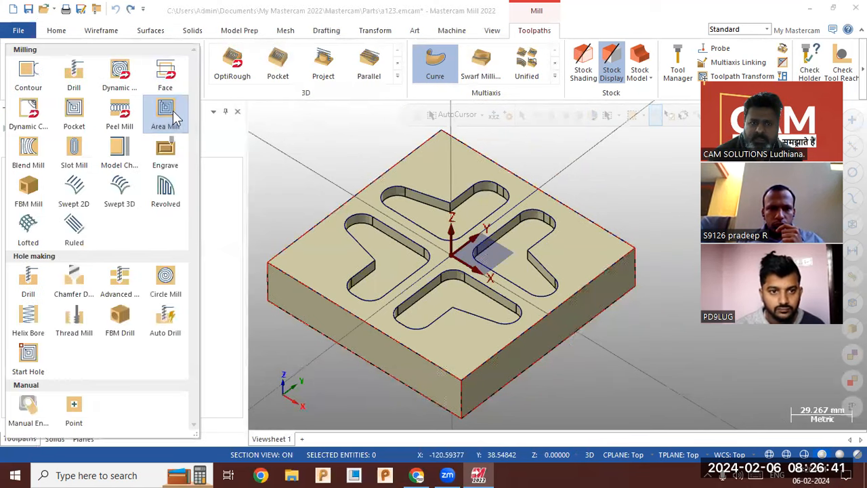
click(172, 109)
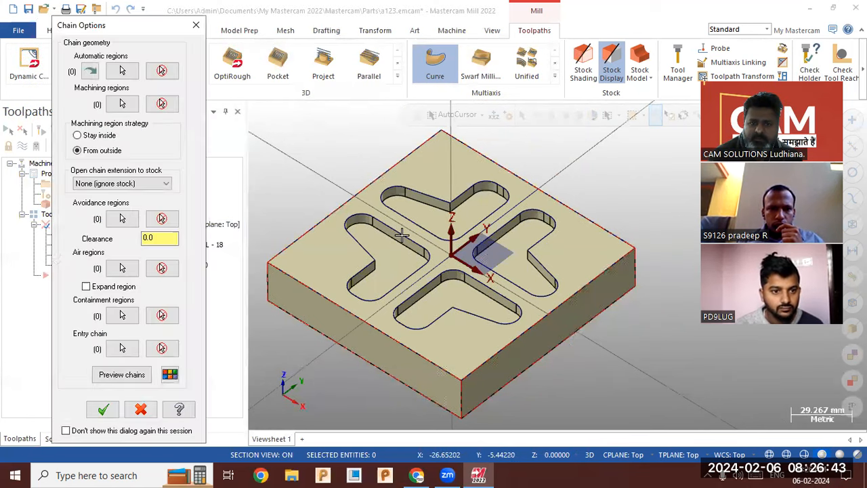
click(122, 103)
click(398, 233)
click(420, 227)
click(488, 240)
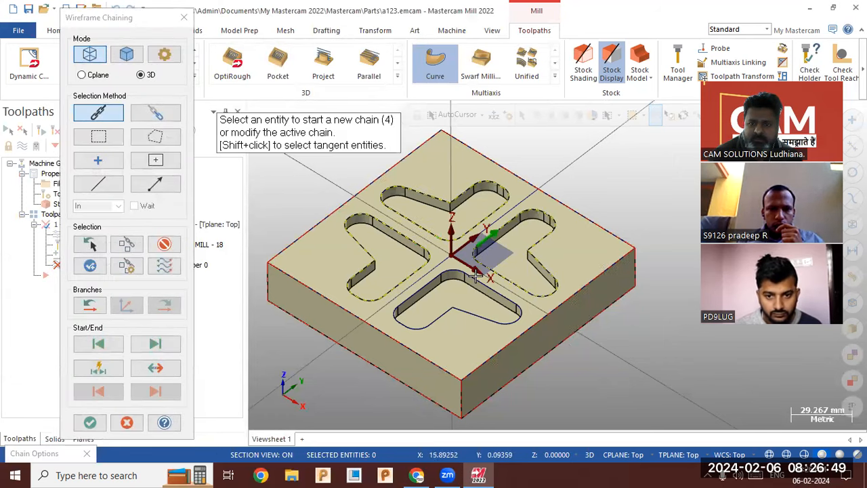
click(477, 278)
click(89, 426)
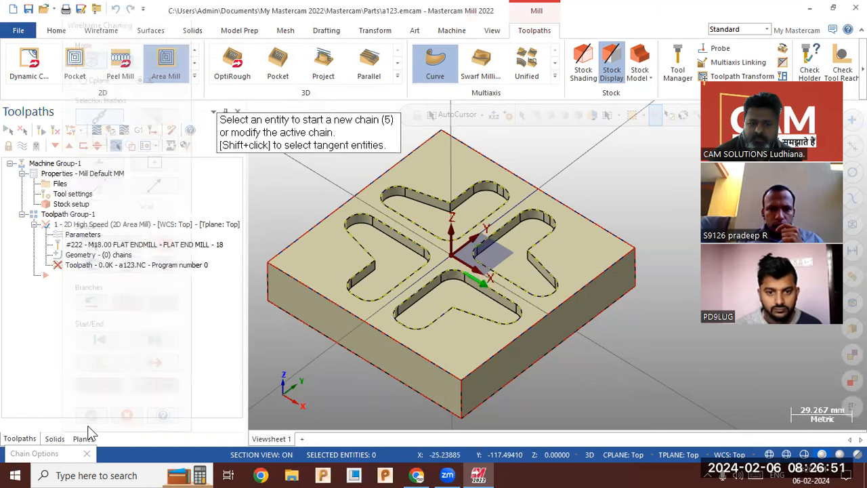
Set the machining region strategy to Stay inside, preview the chains, and accept the chain options
click(121, 376)
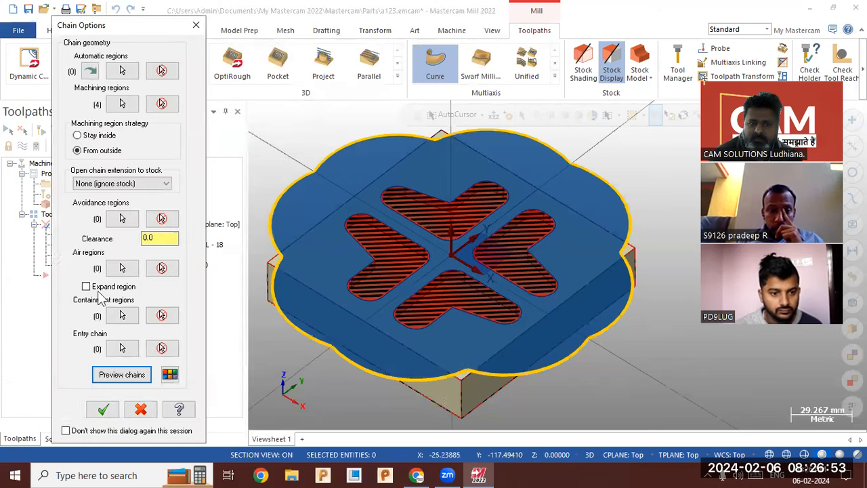
click(77, 135)
click(127, 377)
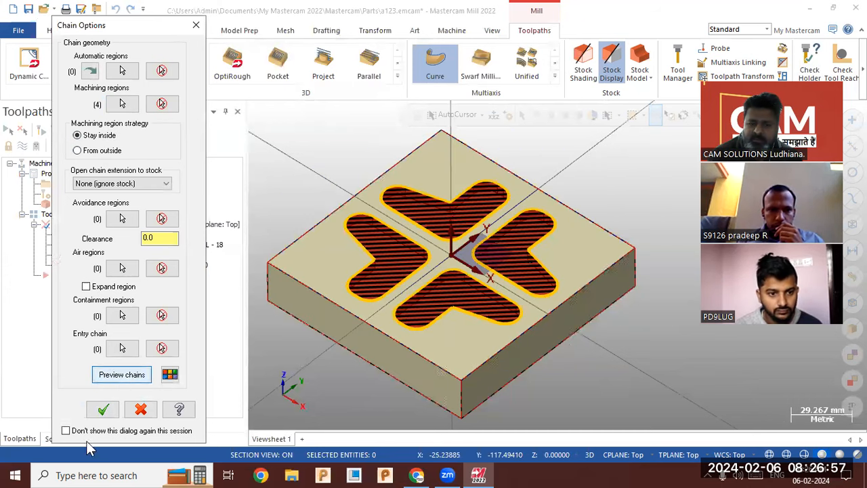
click(102, 410)
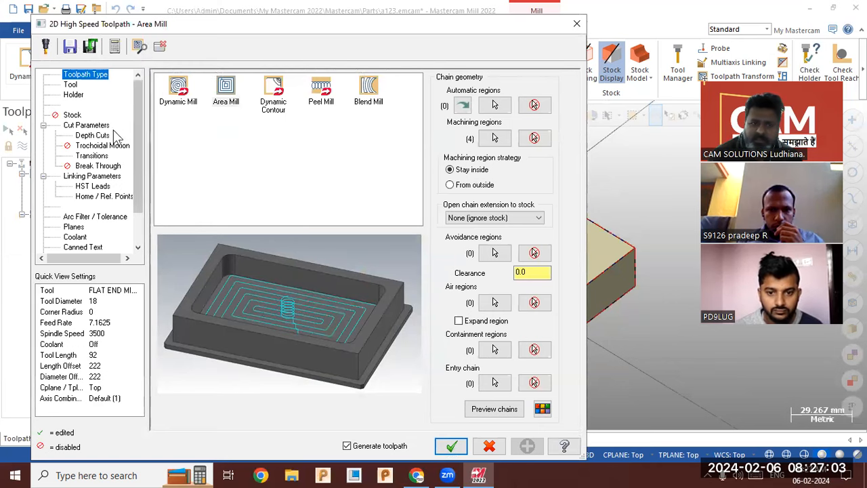
Assign the 20 mm FLAT END MILL - 20 from the tool library to the Area Mill toolpath
click(95, 128)
click(71, 85)
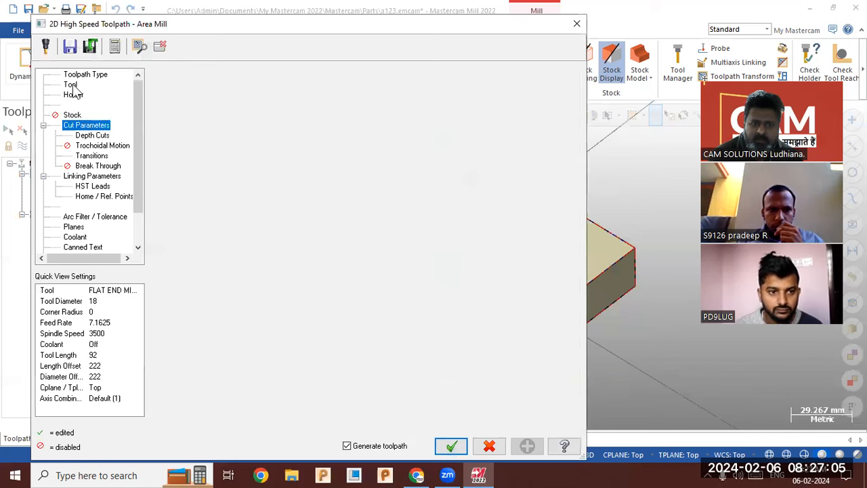
click(190, 118)
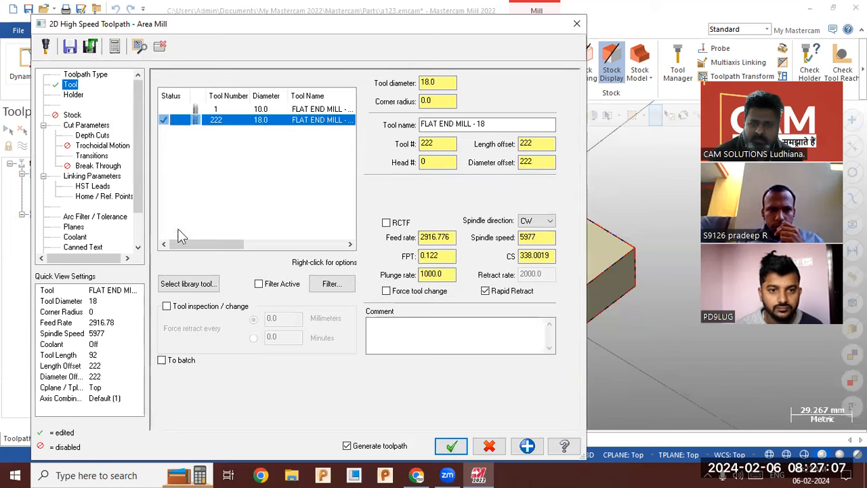
click(86, 126)
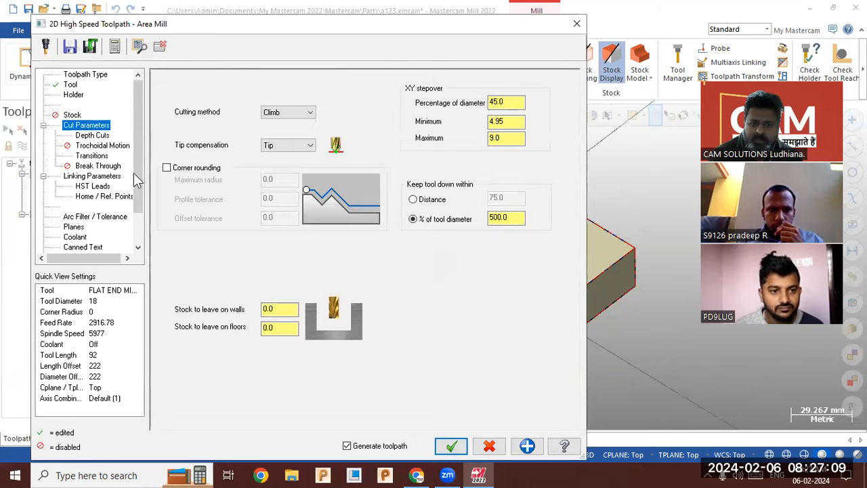
click(73, 95)
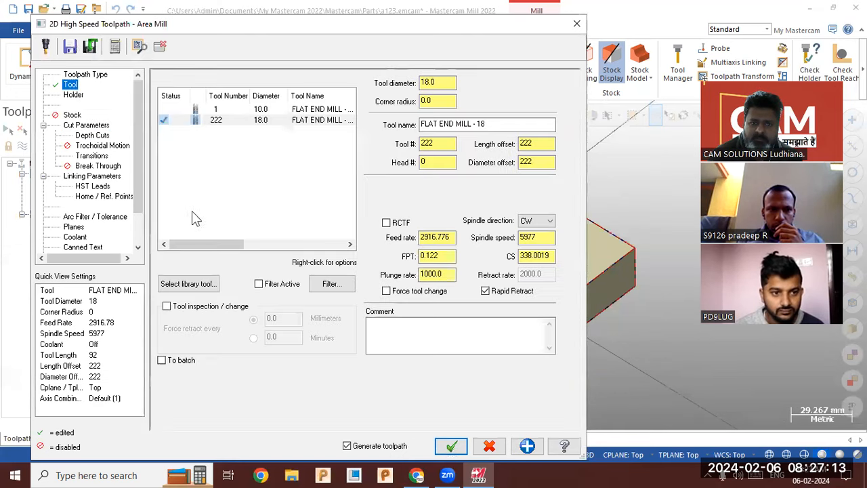
click(207, 285)
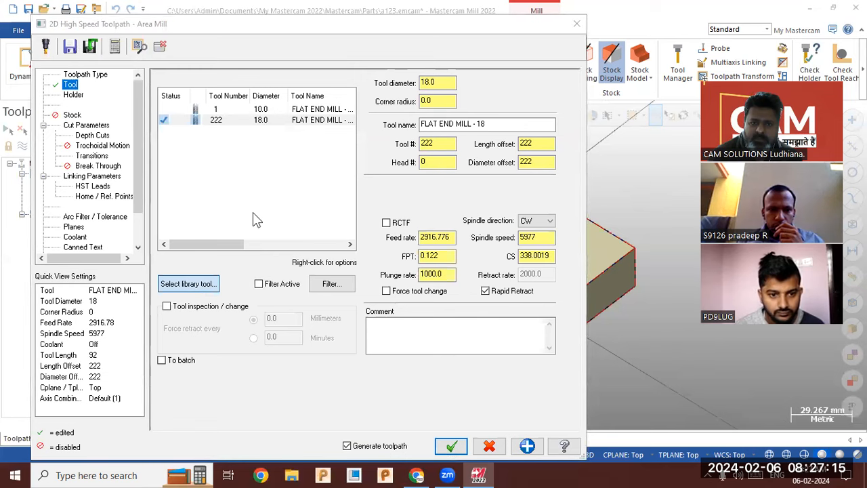
click(339, 164)
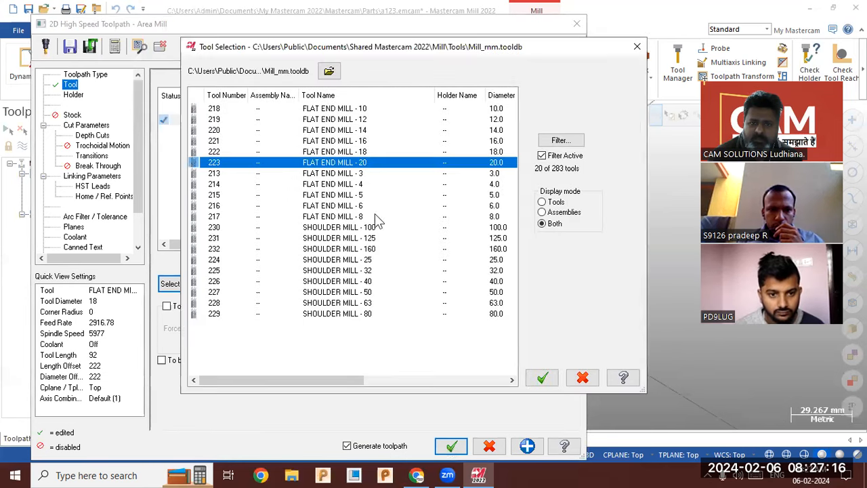
click(543, 379)
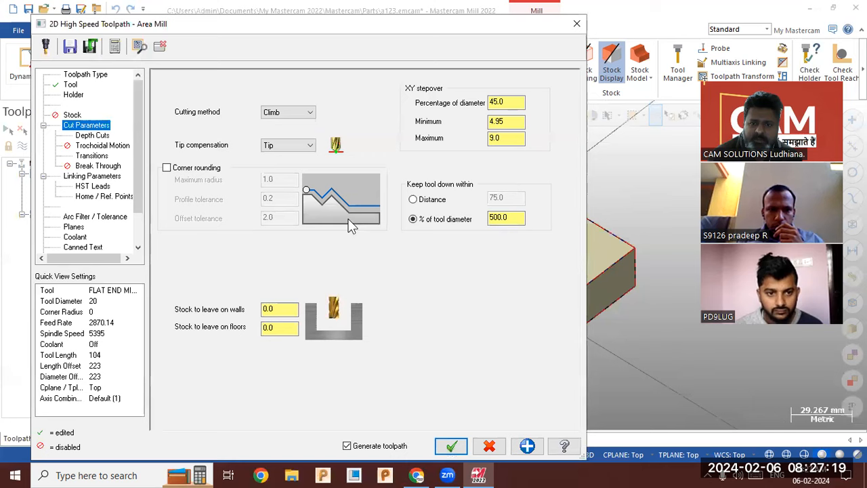
Set the stock to leave on walls to 1 and go over the depth cut settings
click(292, 308)
text(1)
click(90, 135)
click(271, 94)
Take the machining depth from a point on the pocket floor at Z -6.0 and generate the toolpath
click(106, 175)
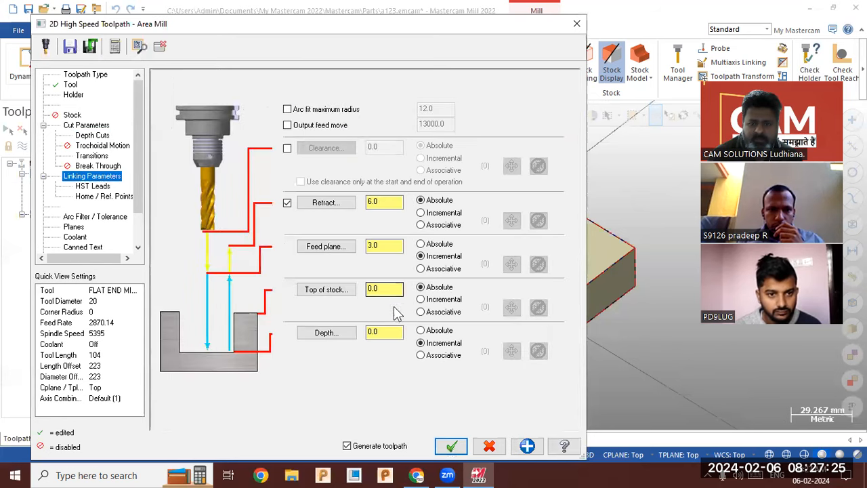
click(326, 332)
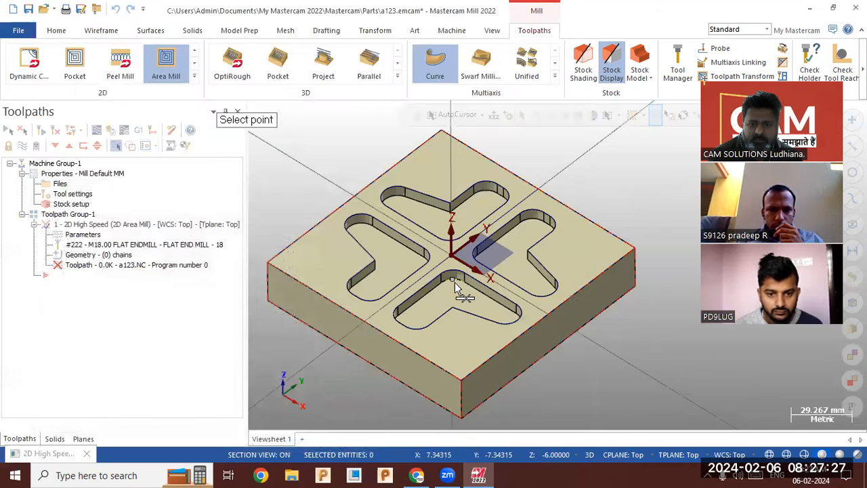
click(454, 283)
click(451, 445)
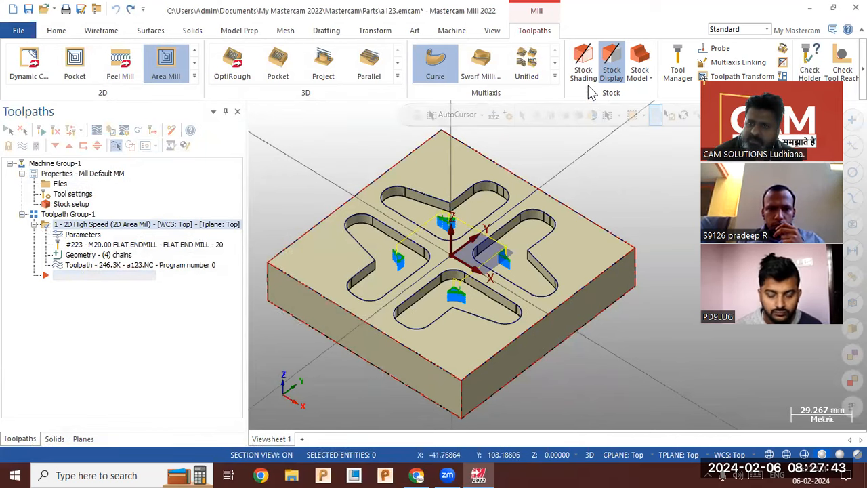
Create a stock model named rough20 with the rectangular shape from Stock Setup and the Area Mill operation as its source
click(642, 65)
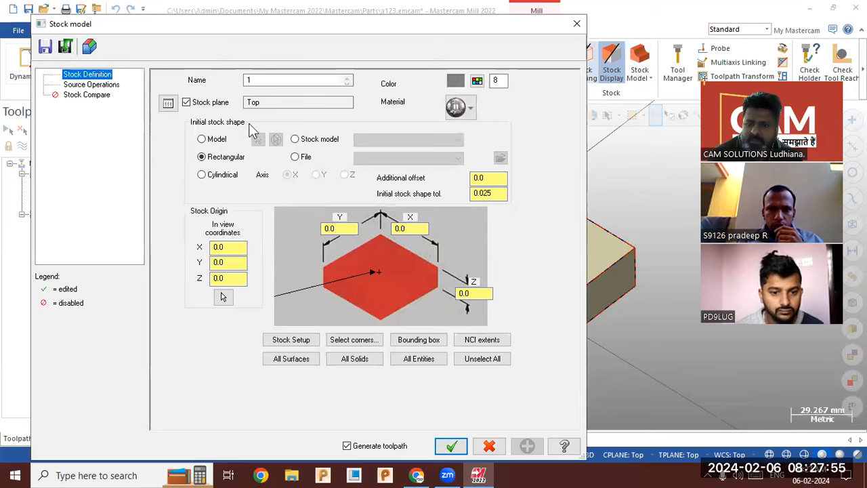
click(302, 141)
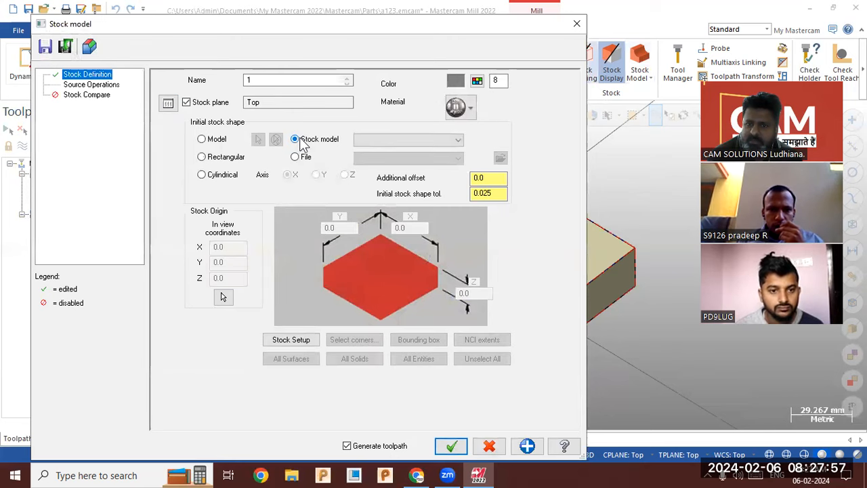
click(306, 342)
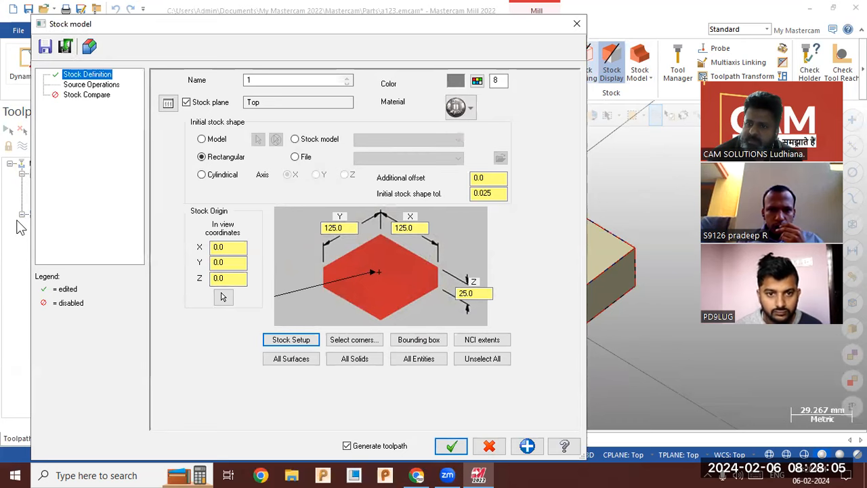
drag(251, 23, 380, 25)
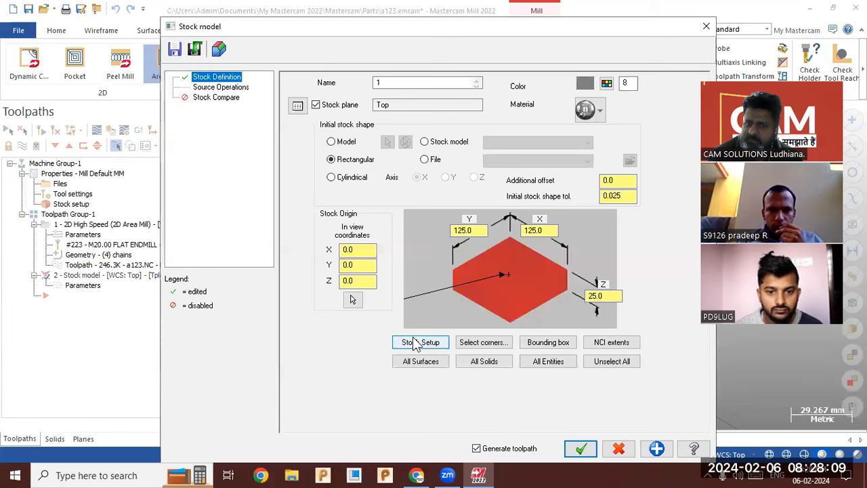
double_click(427, 82)
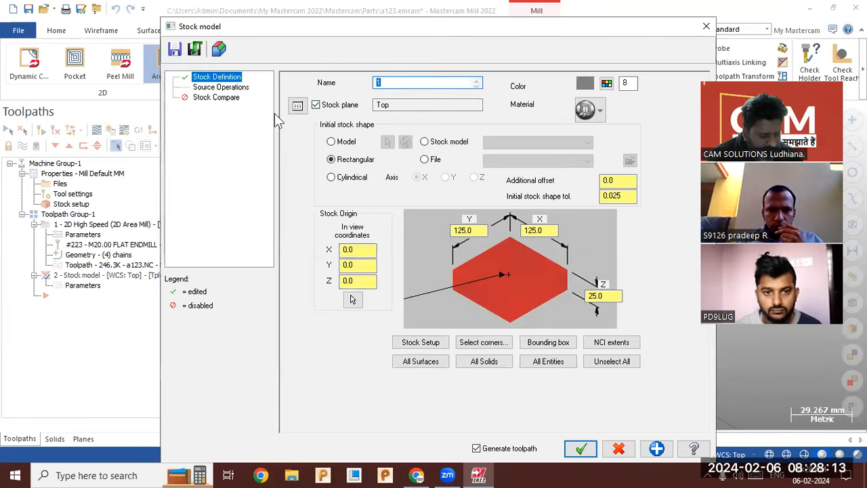
text(rough20)
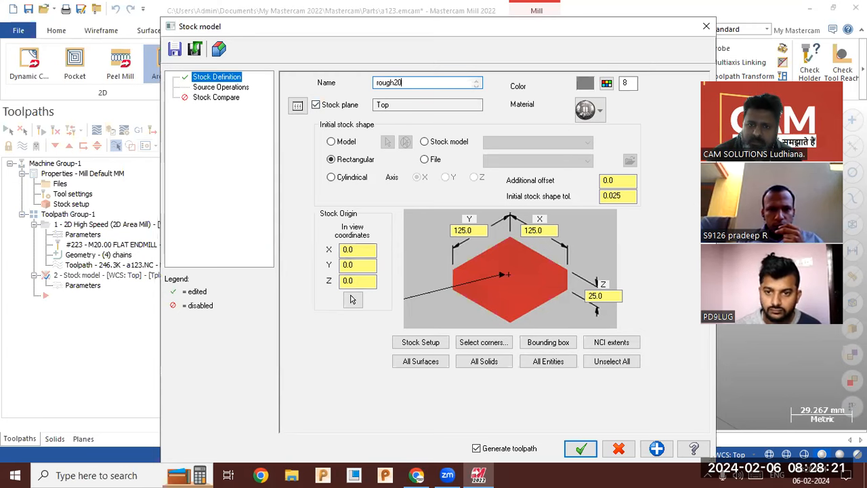
click(218, 90)
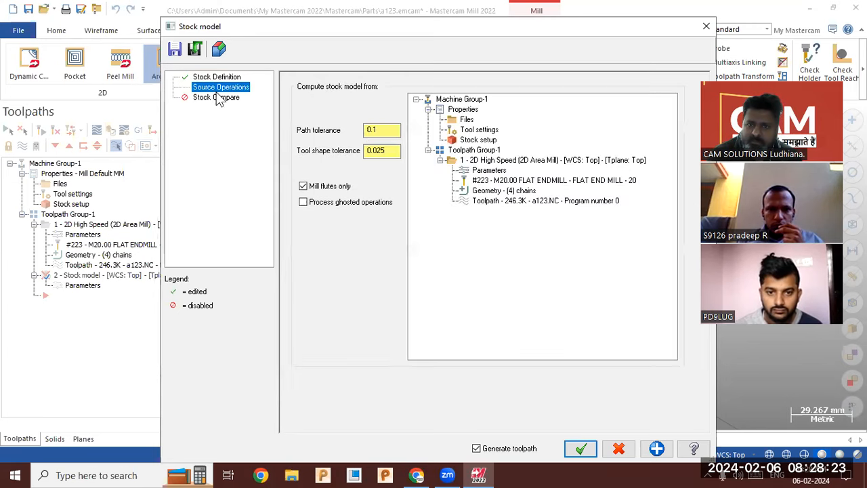
click(489, 164)
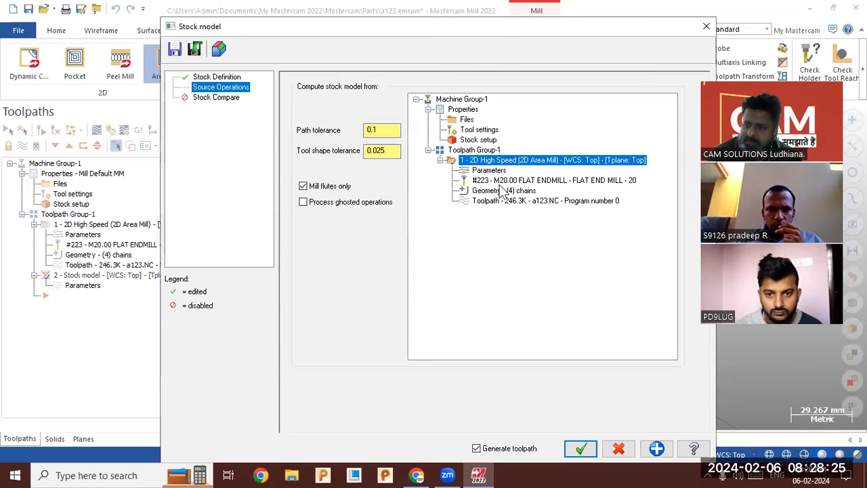
Enable Stock Compare with the solid part as the part model, check the min and max offsets, and generate the stock model
click(210, 98)
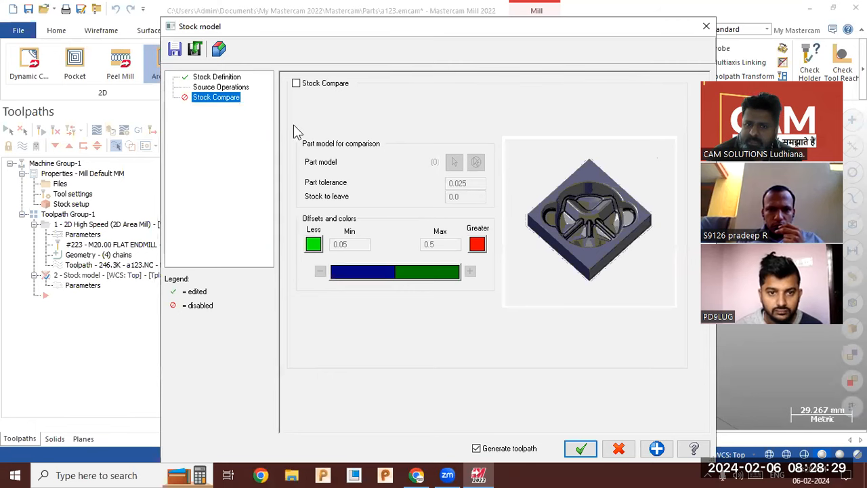
click(296, 83)
click(454, 161)
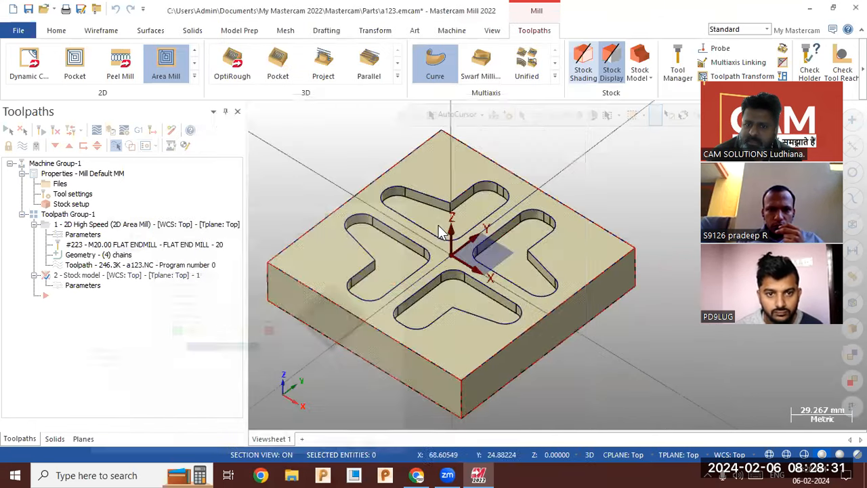
click(424, 268)
click(513, 141)
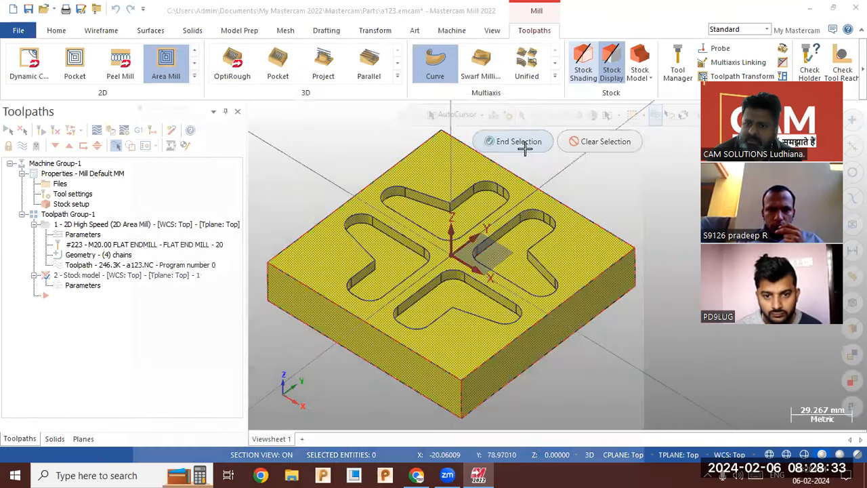
click(441, 243)
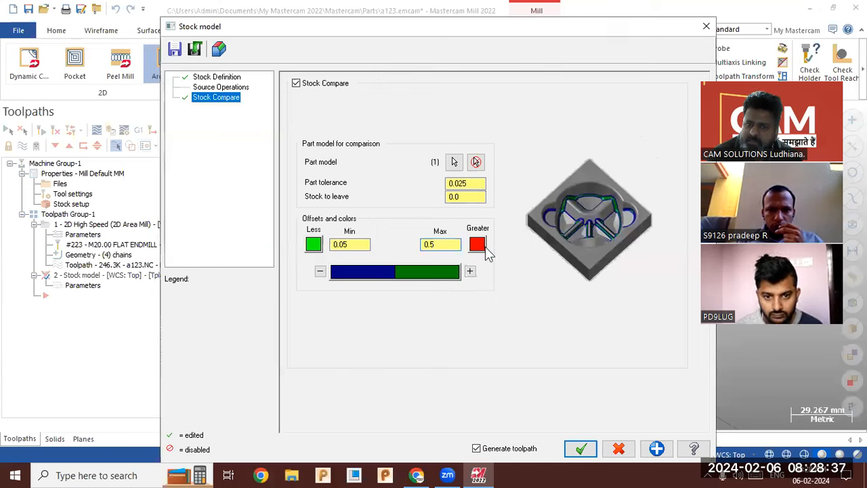
double_click(355, 245)
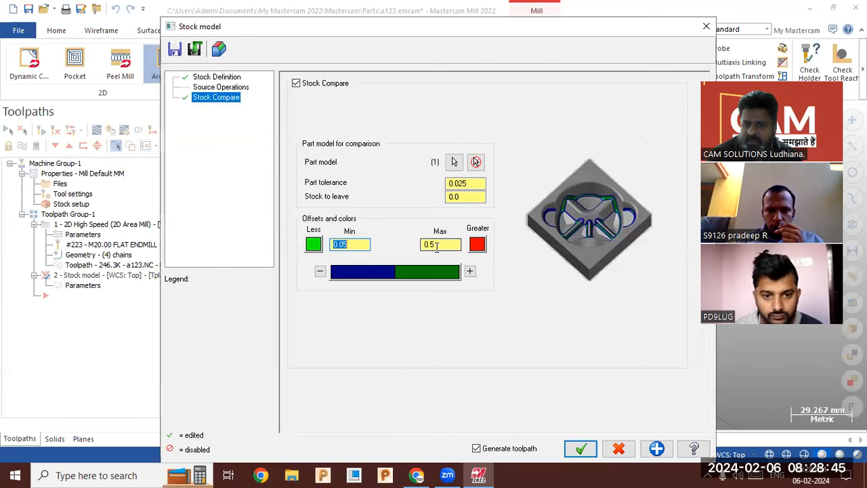
click(581, 448)
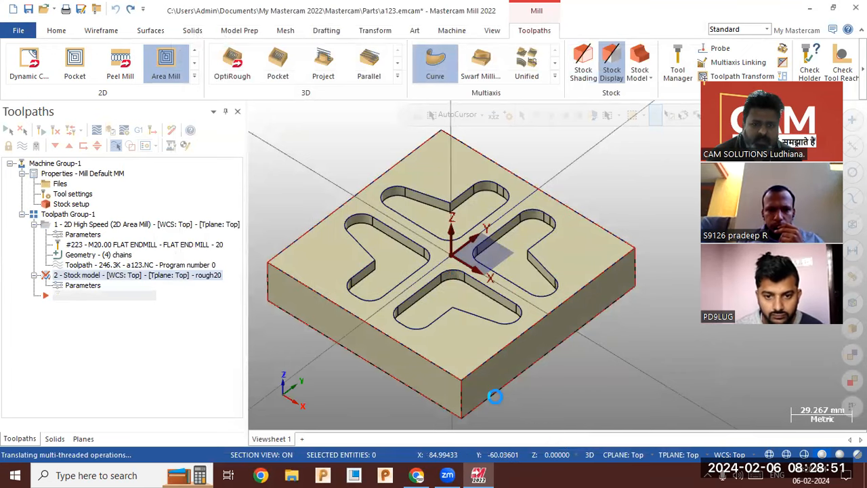
Examine the color-coded stock model and compare it with the Area Mill toolpath
middle_drag(608, 283, 673, 323)
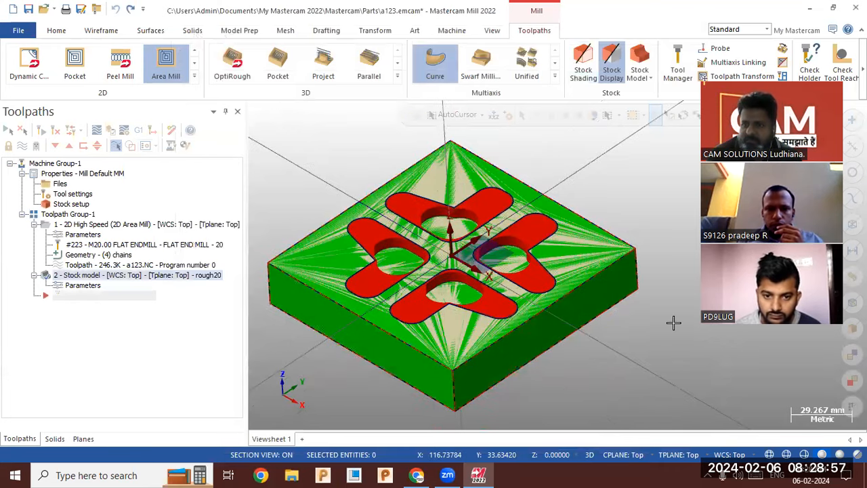
click(80, 226)
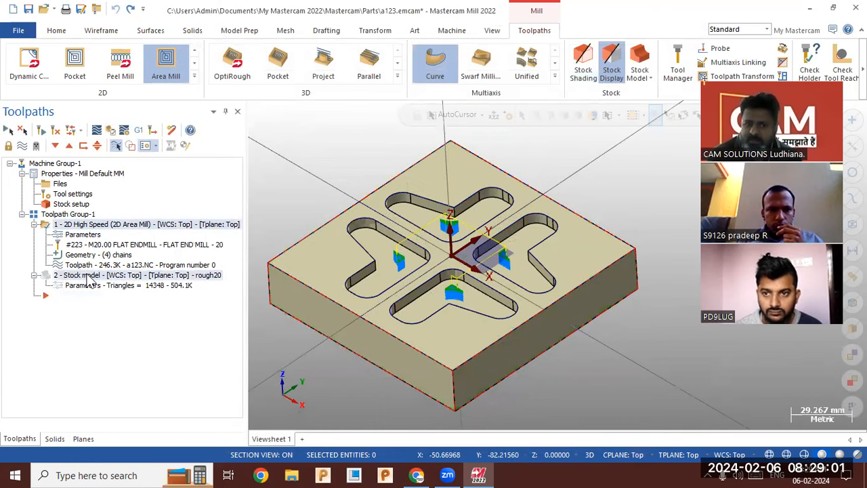
click(87, 276)
click(85, 226)
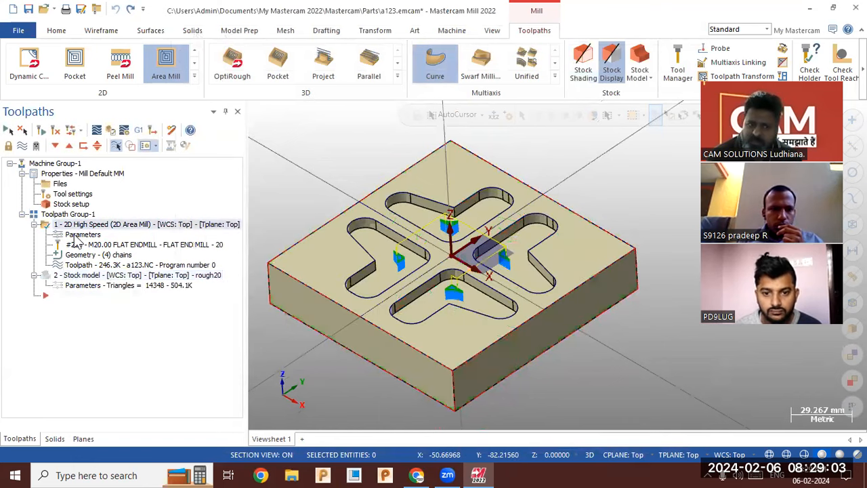
Set the Area Mill operation's stock to leave on walls to 0 and regenerate its toolpath
click(78, 236)
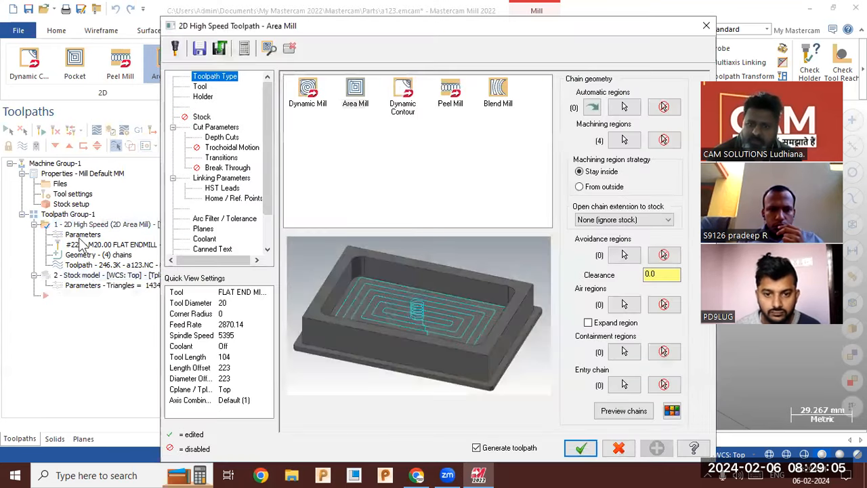
click(211, 128)
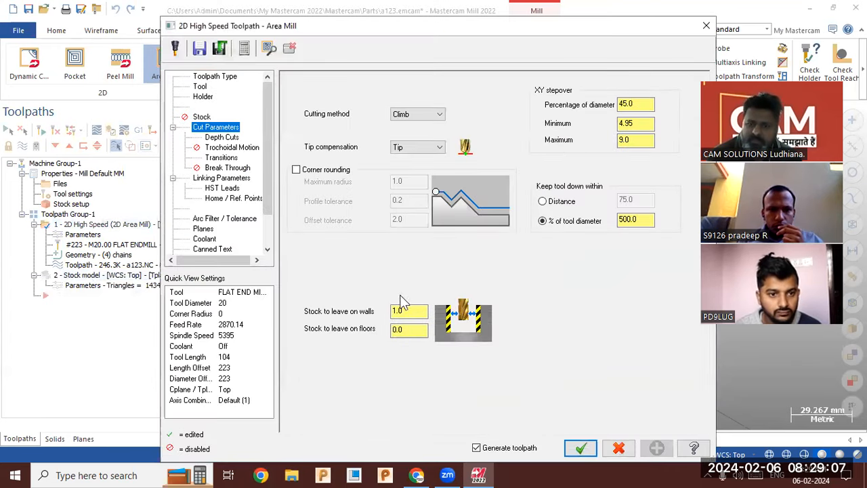
text(0)
click(580, 447)
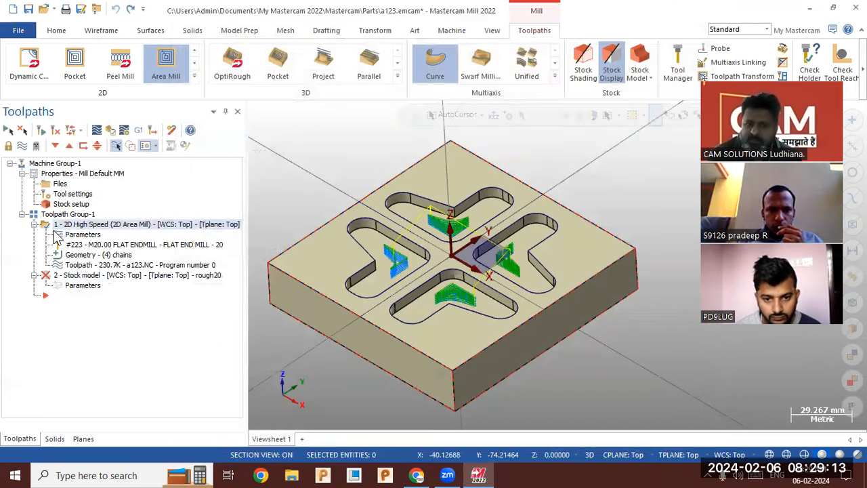
Regenerate the rough20 stock model and examine the material remaining in the four pockets
click(65, 278)
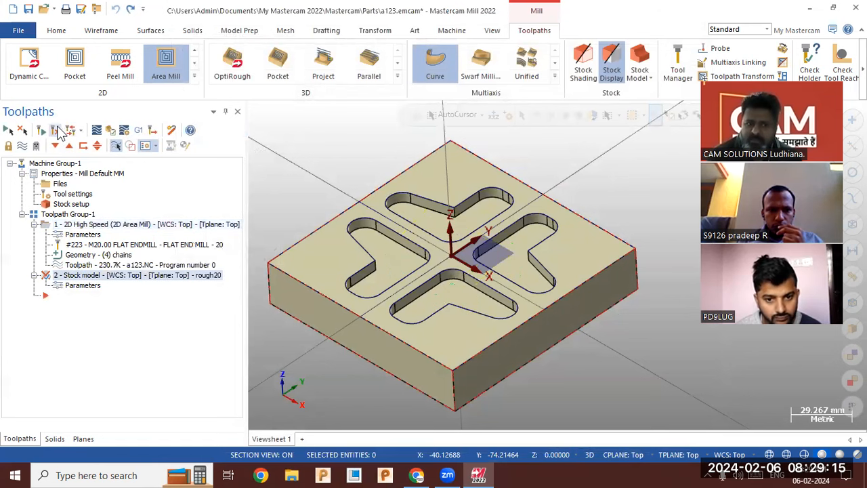
click(56, 130)
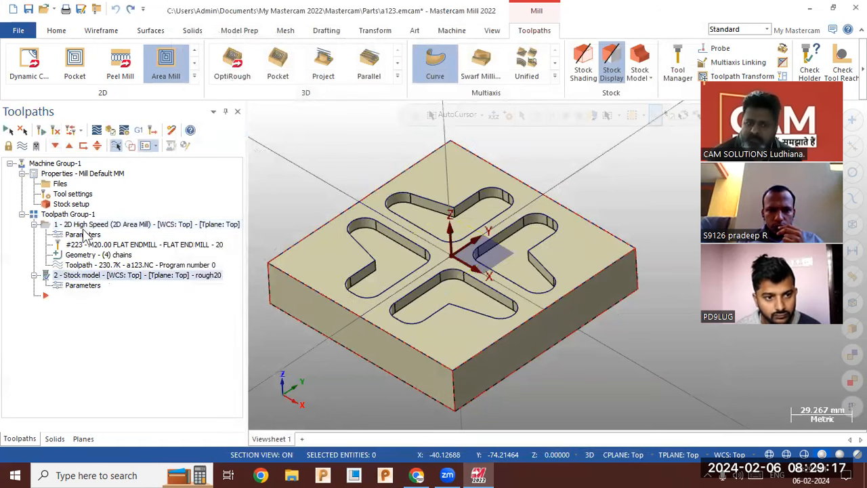
middle_drag(348, 224, 417, 234)
scroll(433, 250, up, 5)
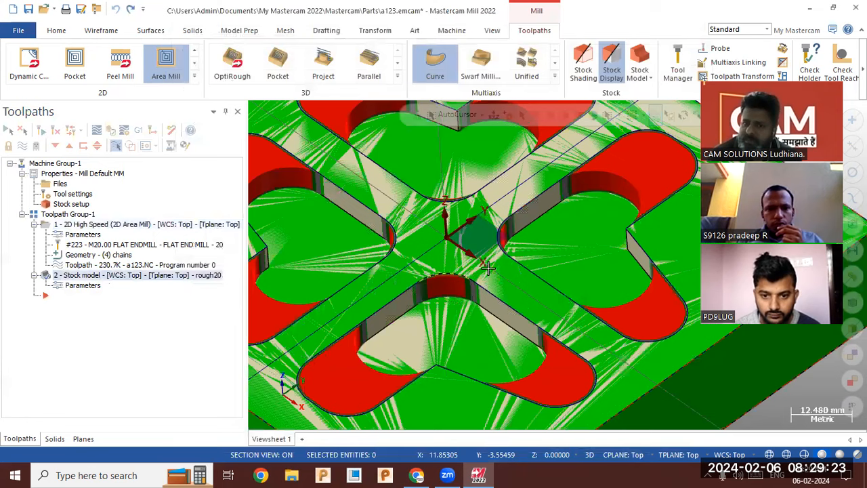
middle_drag(455, 261, 444, 277)
scroll(447, 275, down, 3)
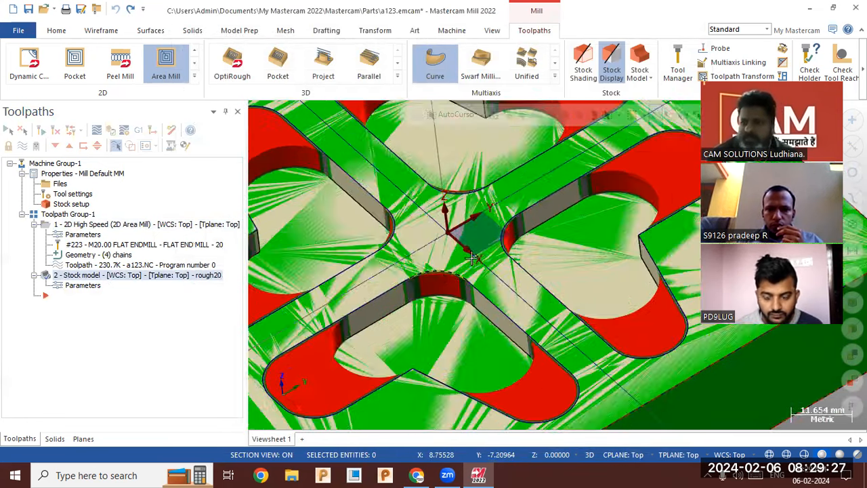
scroll(467, 261, down, 3)
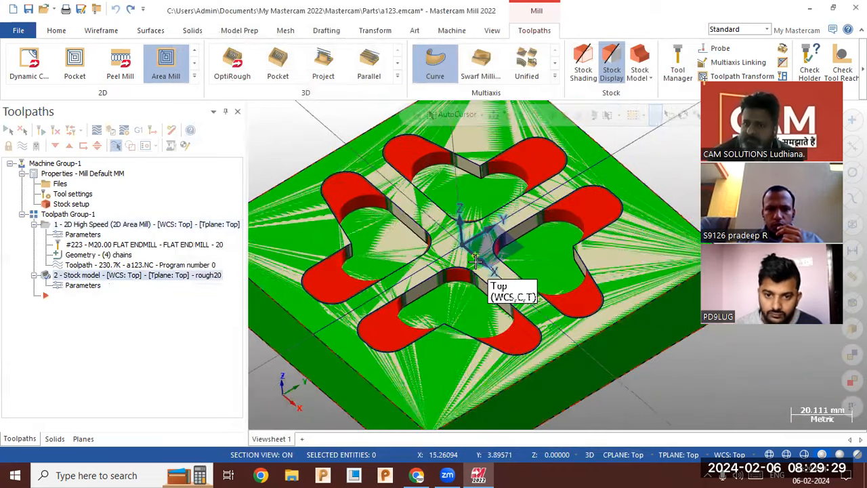
scroll(515, 217, down, 3)
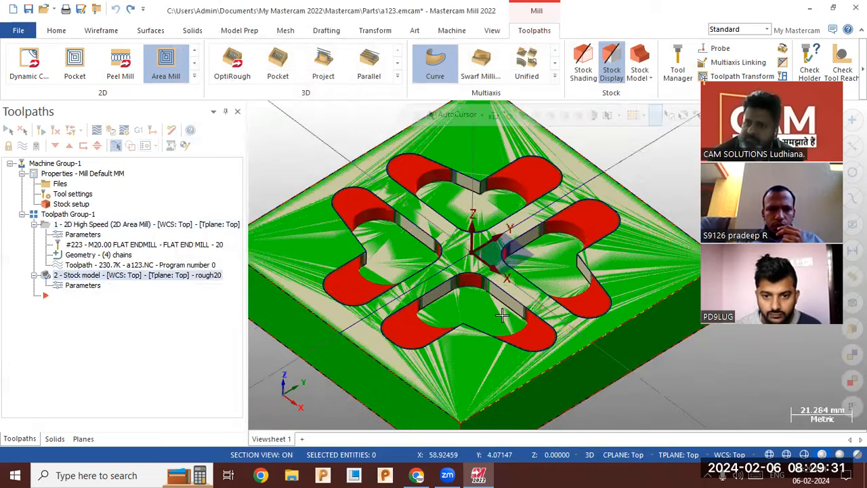
middle_drag(516, 190, 410, 201)
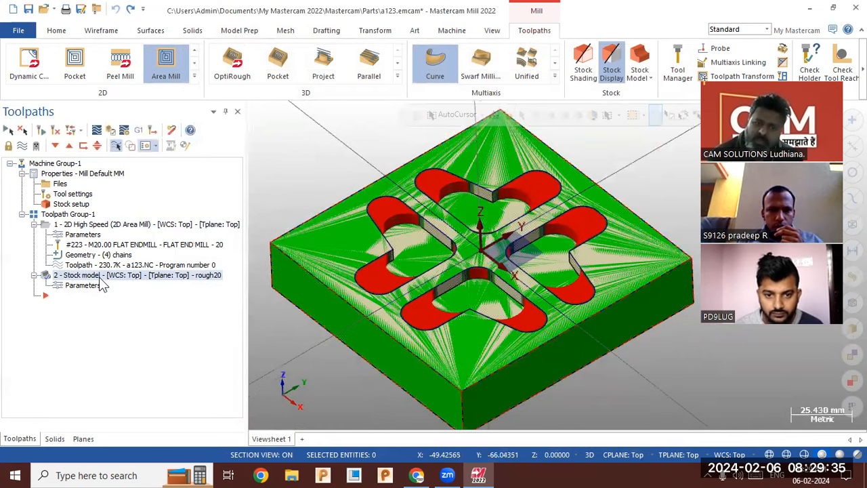
Start a new Area Mill toolpath with the four pocket outlines as machining regions and preview the chains
click(194, 78)
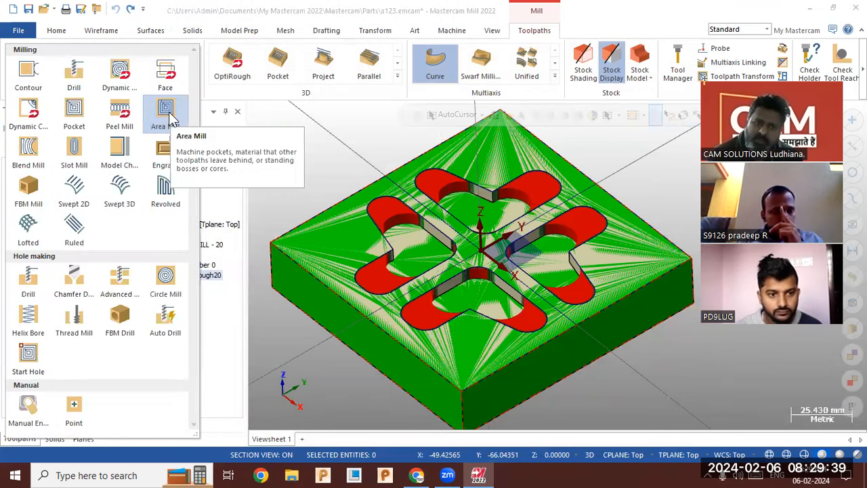
click(165, 115)
click(125, 105)
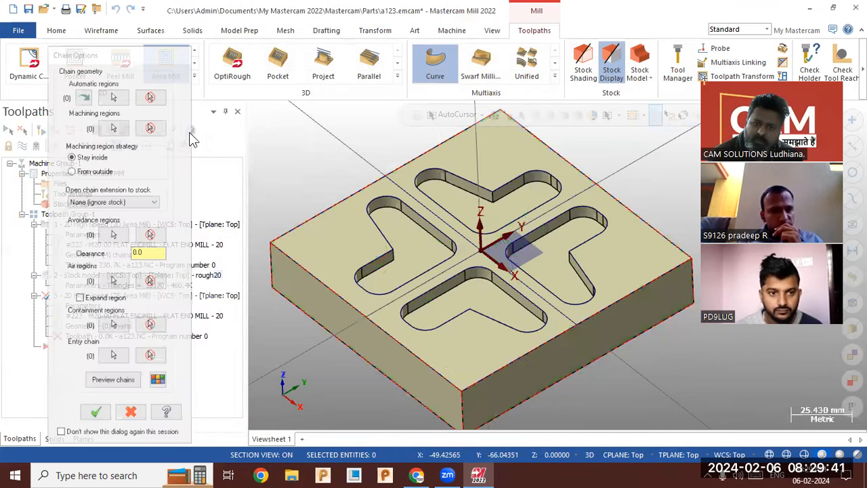
click(472, 238)
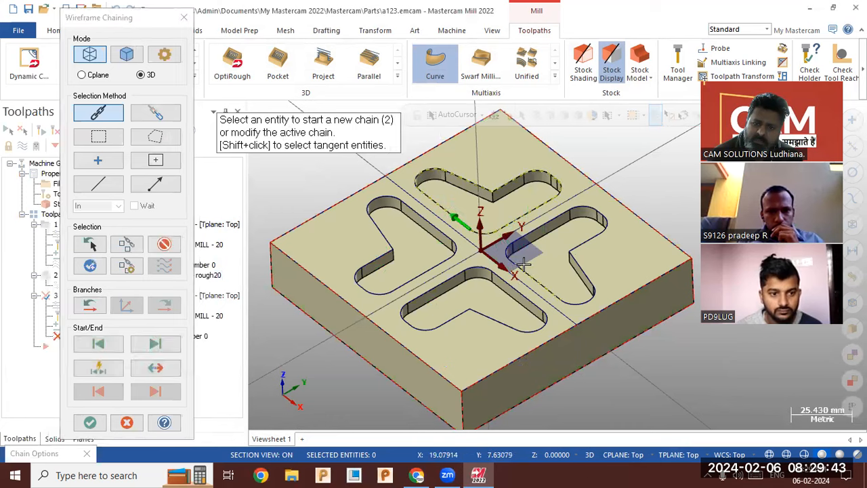
click(513, 279)
click(423, 233)
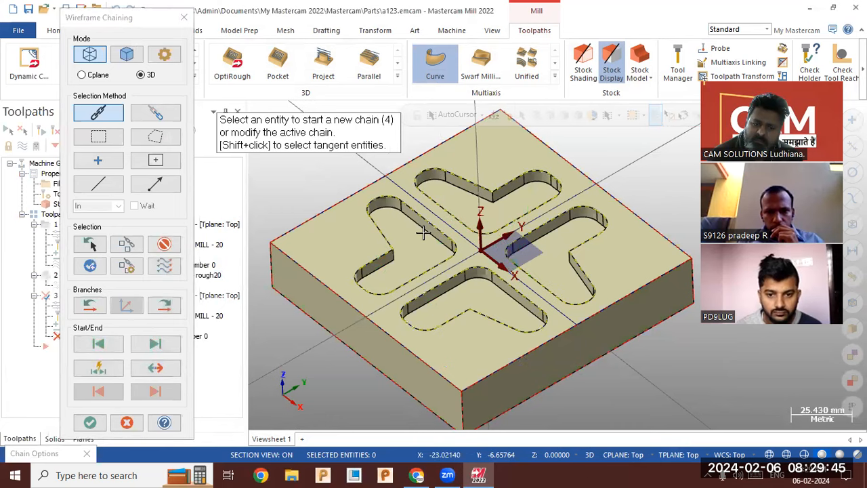
key(Return)
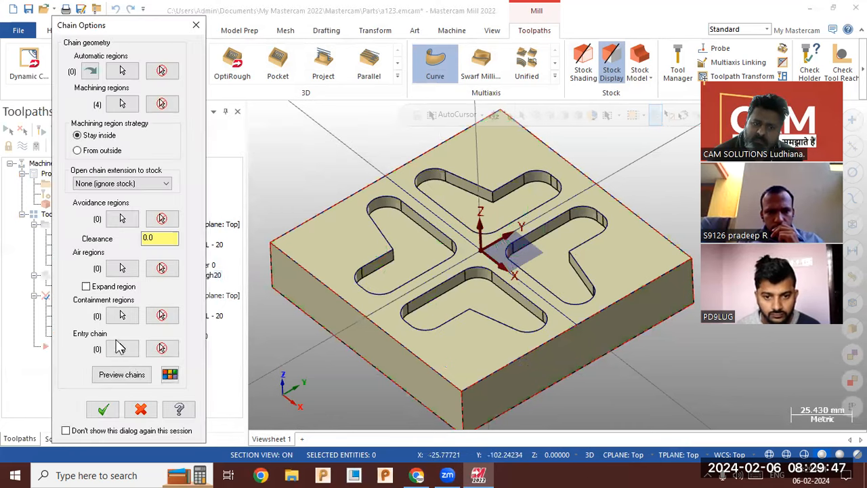
click(129, 378)
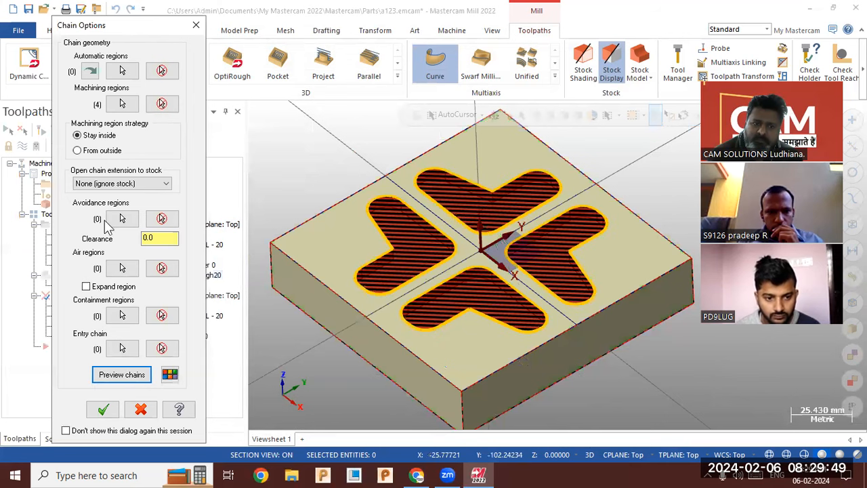
click(105, 409)
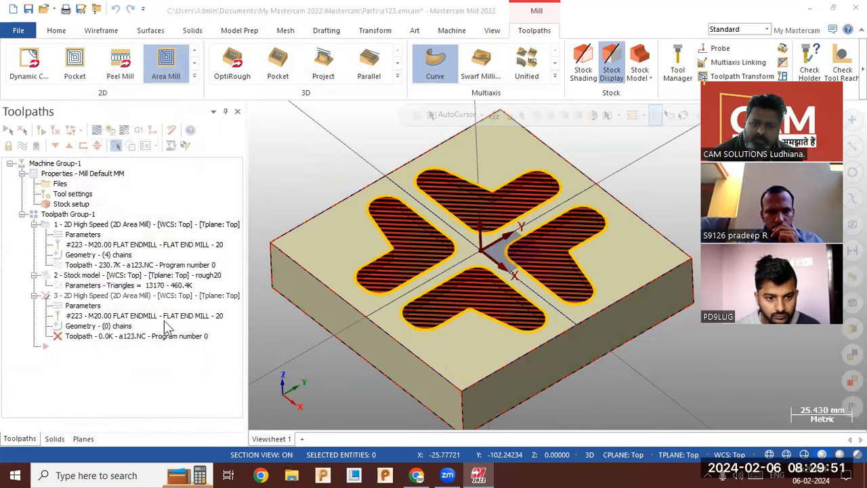
Choose the 10 mm flat end mill and enable Rest material computed from one other operation, the first 2D Area Mill
click(200, 88)
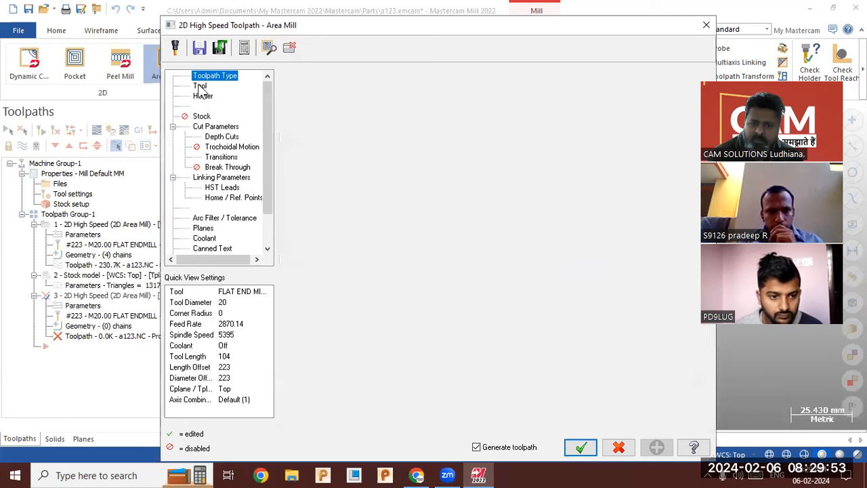
click(400, 111)
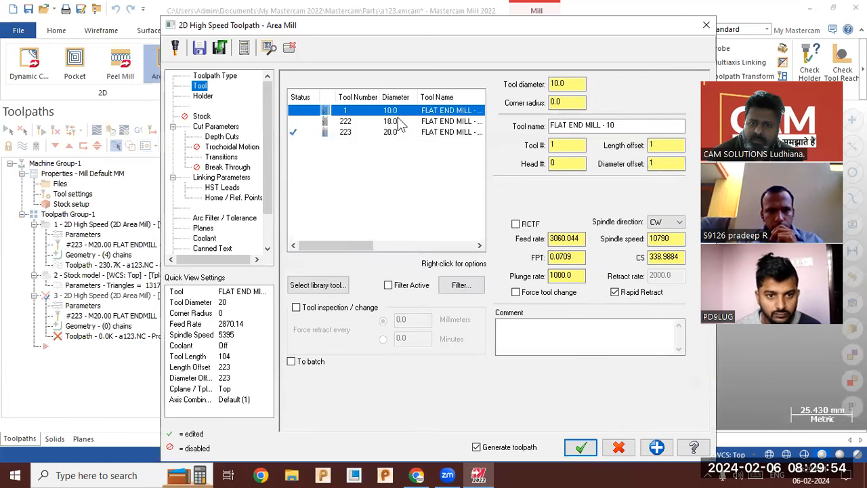
click(201, 118)
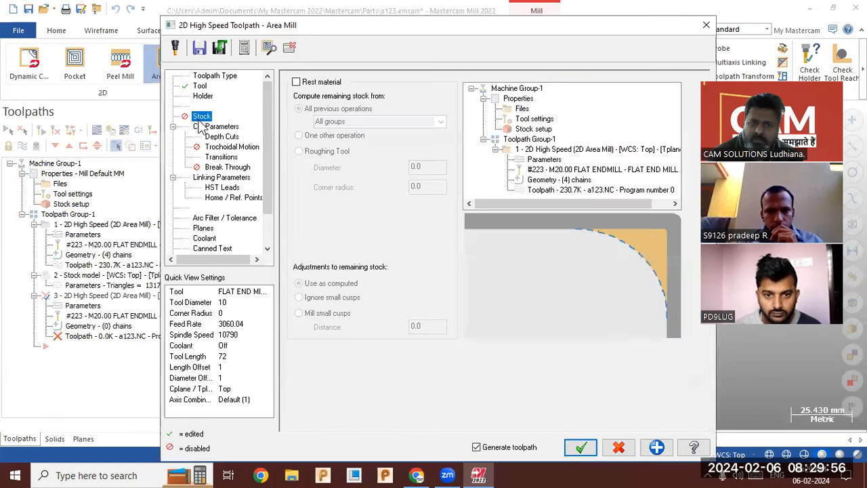
click(304, 85)
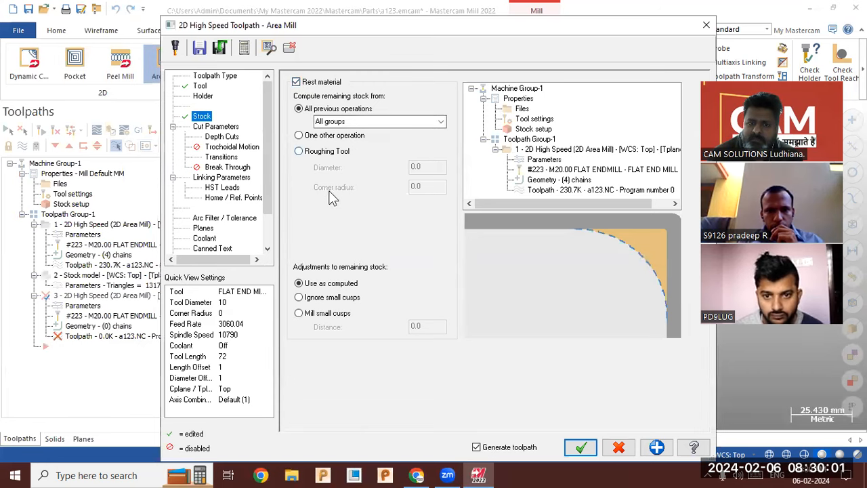
click(359, 121)
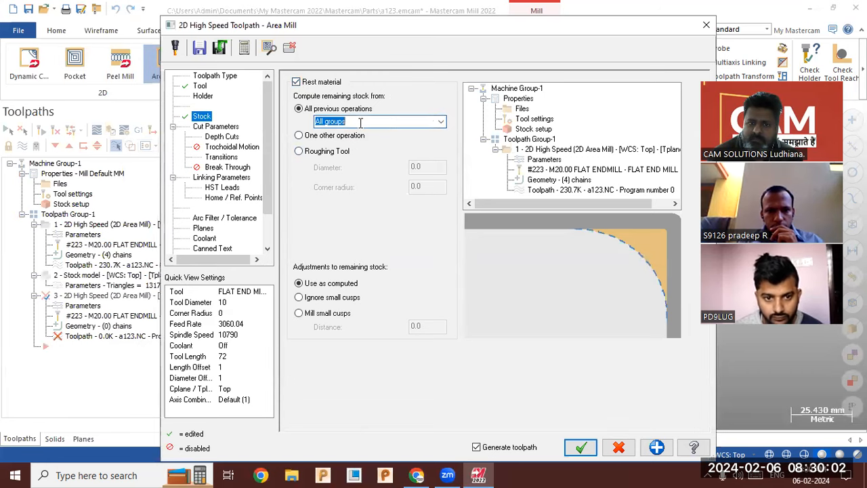
click(440, 123)
click(441, 124)
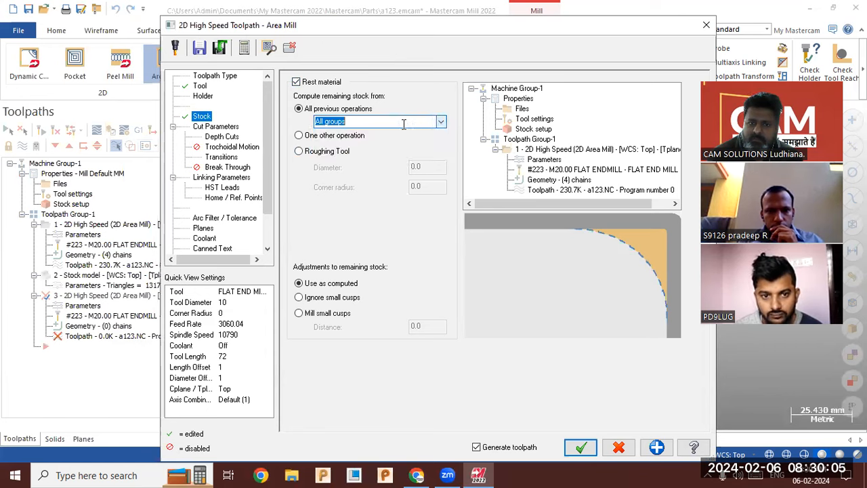
click(343, 137)
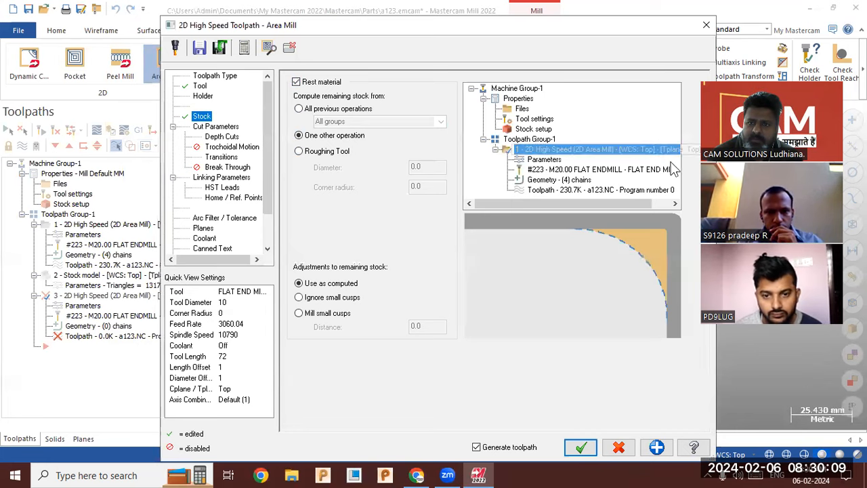
click(532, 130)
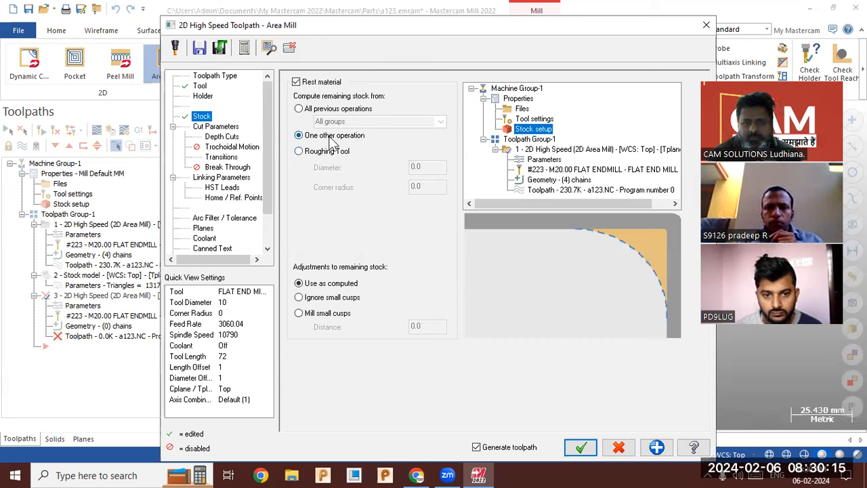
click(542, 150)
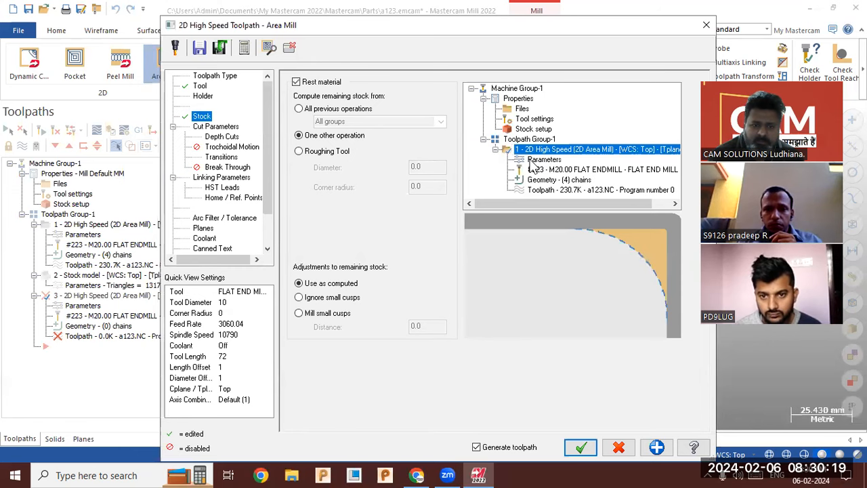
Take the depth of -6.0 from the pocket floor, make the feed plane absolute, and generate the rest mill toolpath
click(223, 128)
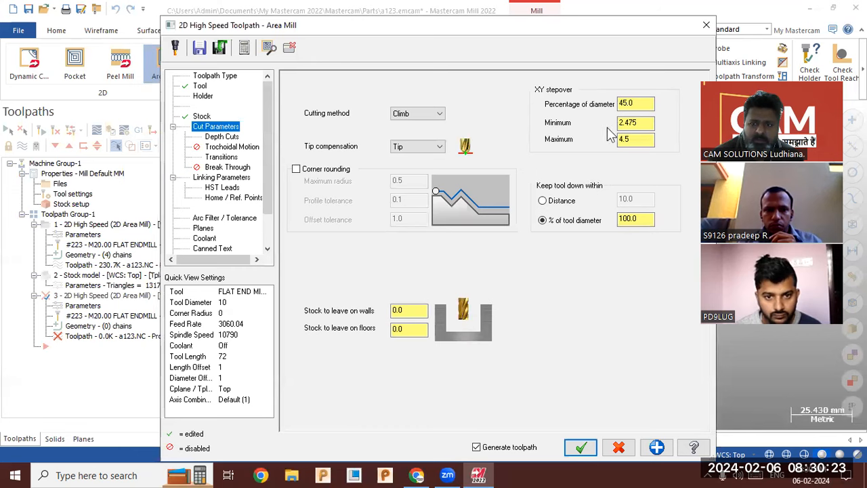
drag(623, 104, 576, 115)
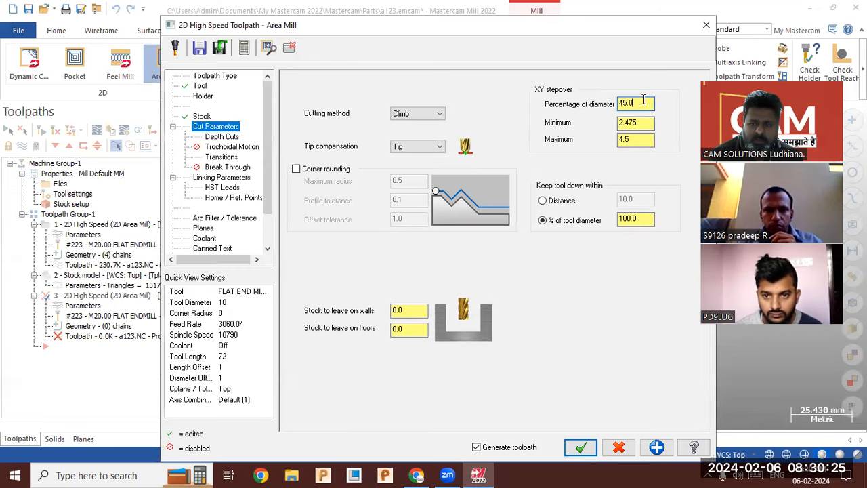
click(220, 178)
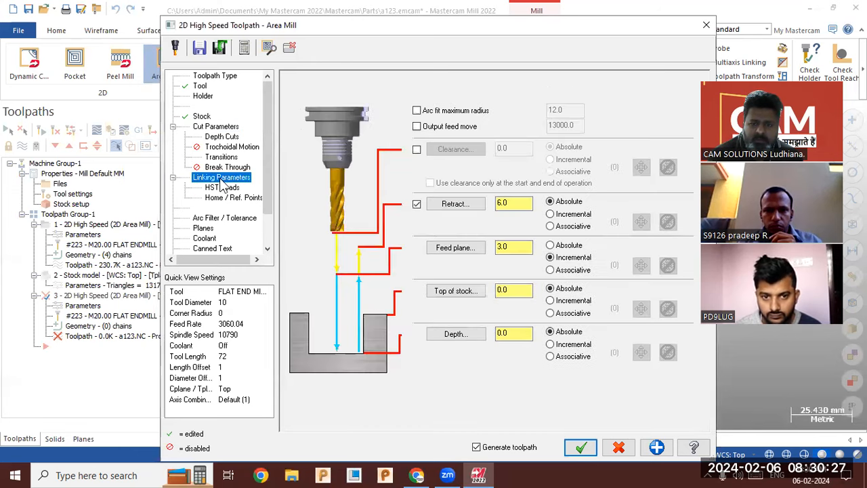
click(482, 334)
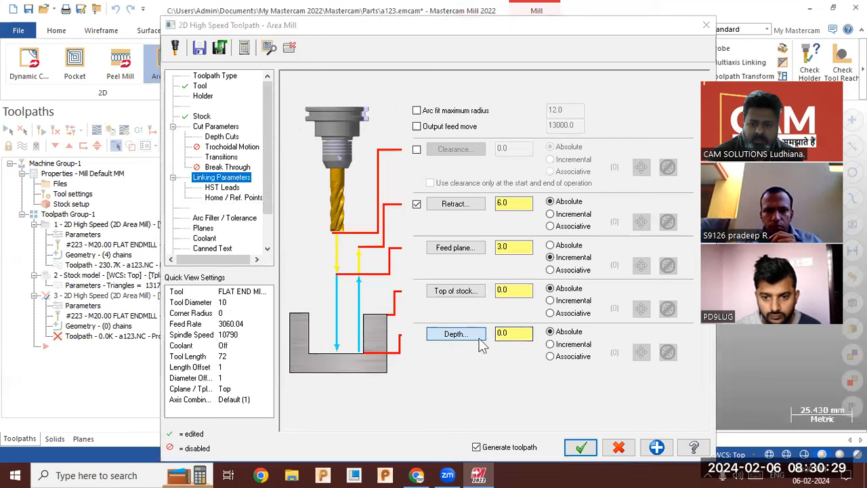
click(484, 296)
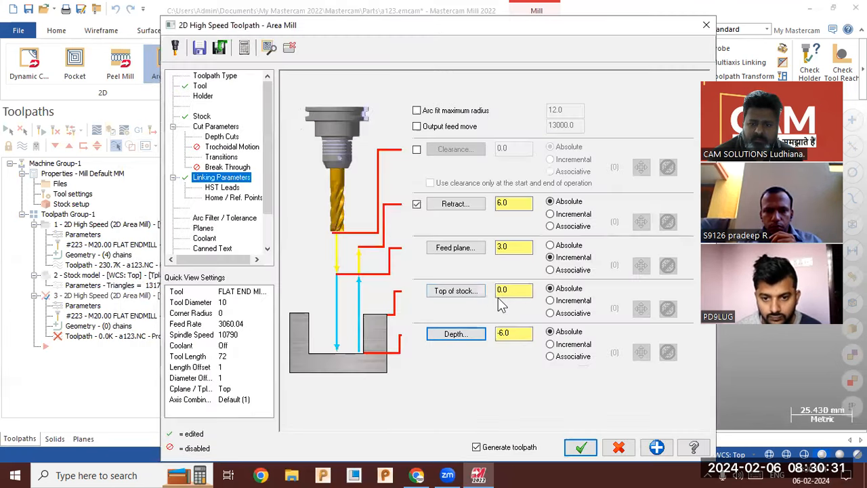
click(552, 246)
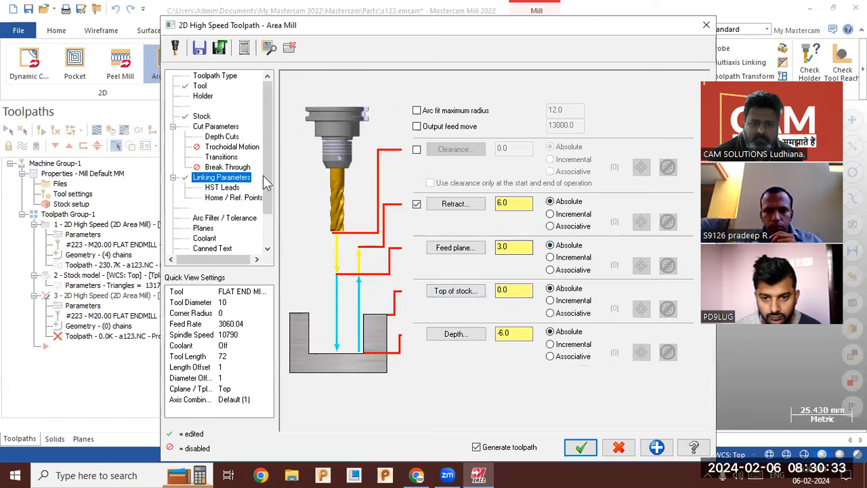
click(580, 447)
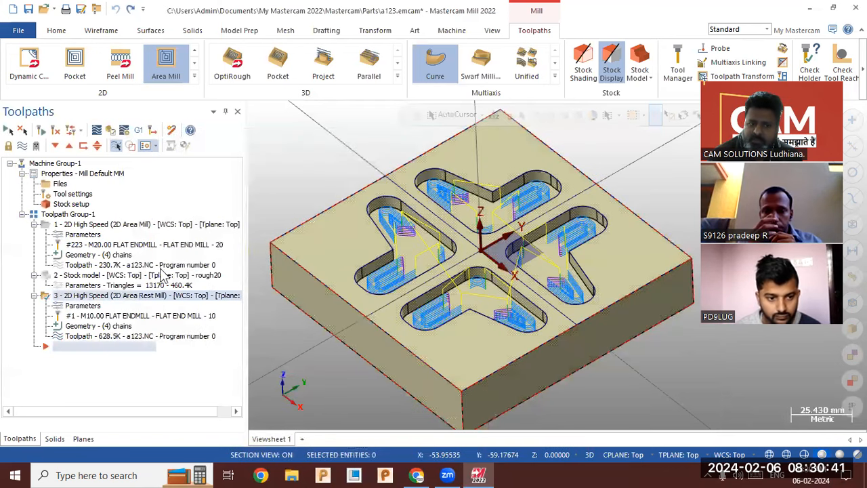
Start a second stock model based on the rough20 stock model, with the 2D Area Rest Mill as its source operation
click(639, 68)
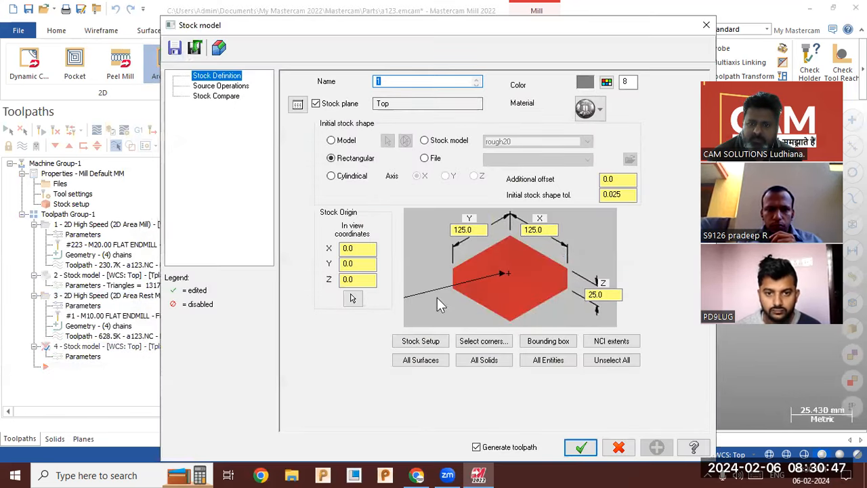
click(441, 142)
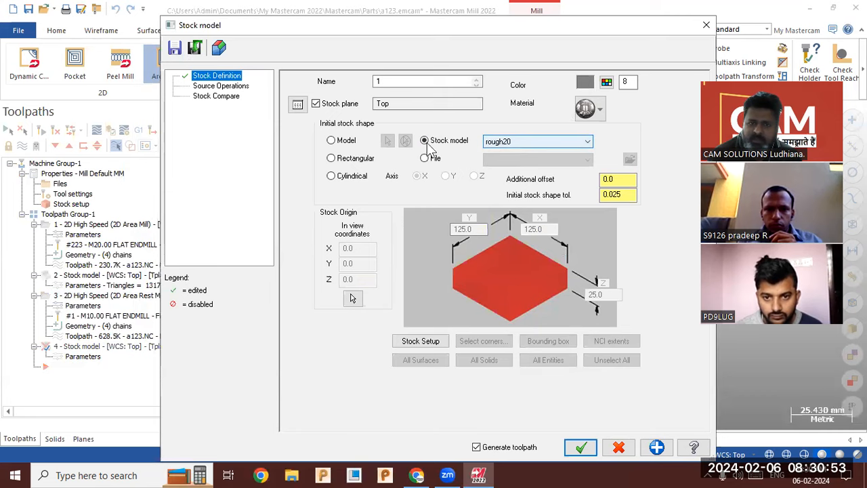
click(220, 86)
click(492, 210)
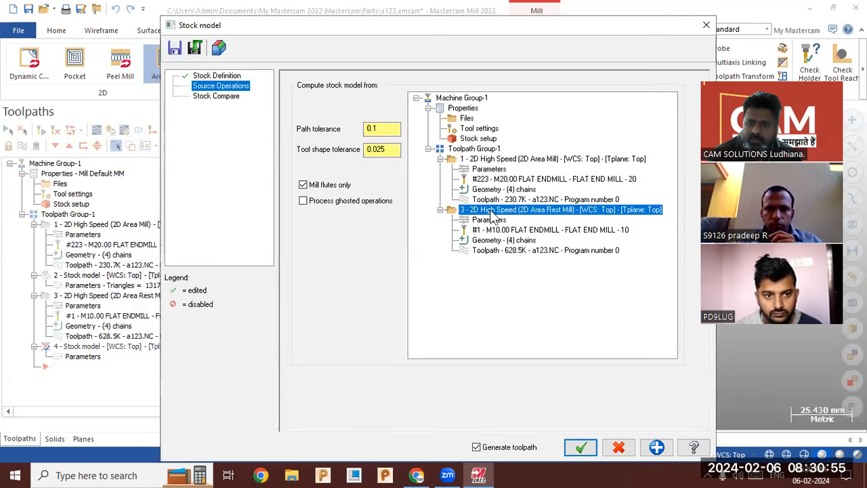
Set the solid block as the part model for Stock Compare and generate the new stock model
click(216, 96)
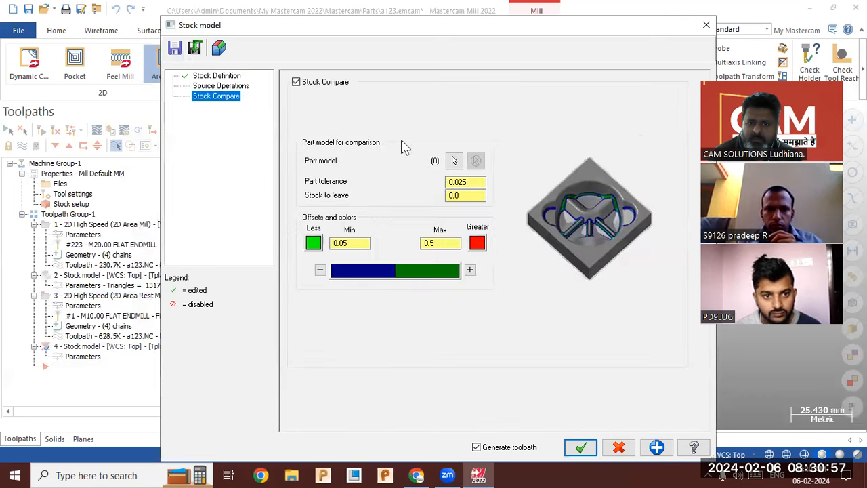
click(455, 161)
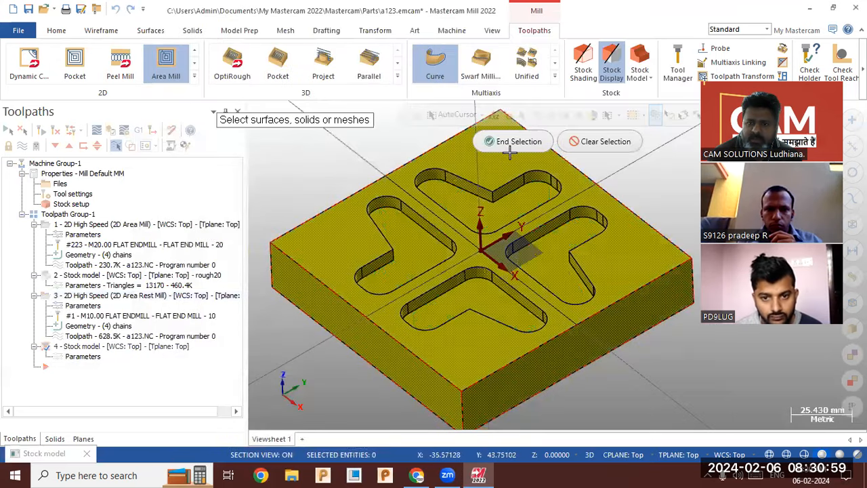
click(515, 142)
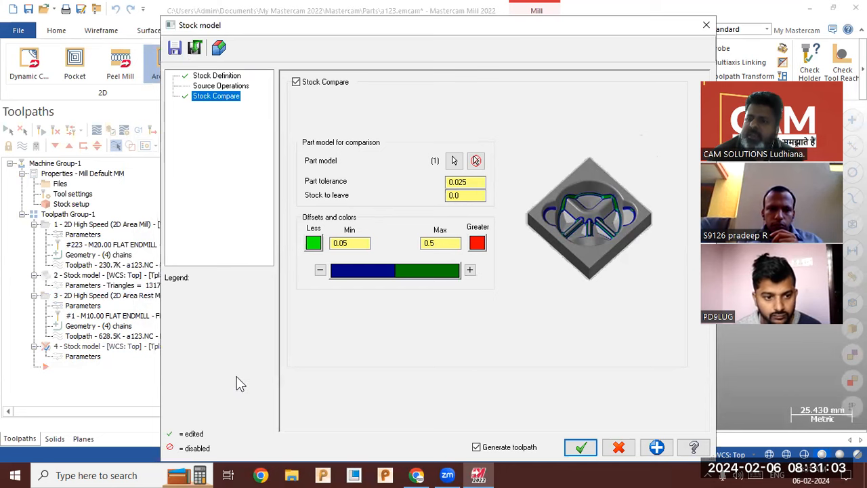
click(581, 447)
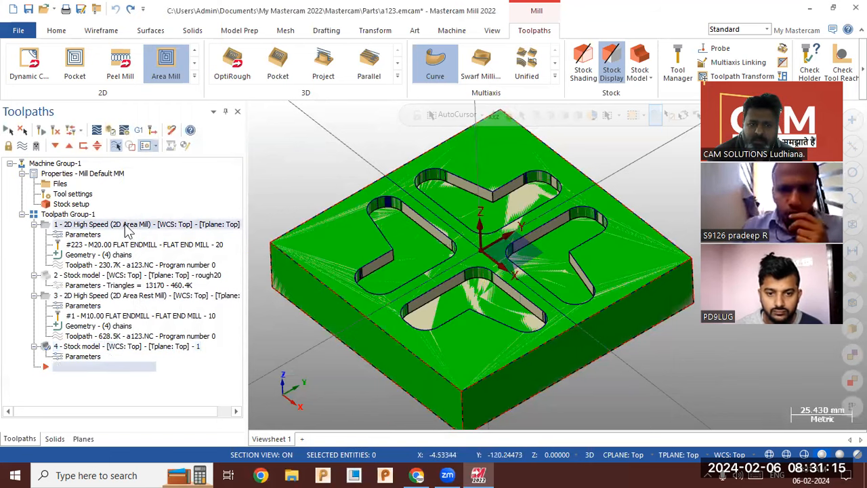
Compare the rough20 stock model, the rest mill toolpath and the new stock model, examining material left in the pocket corners
click(120, 277)
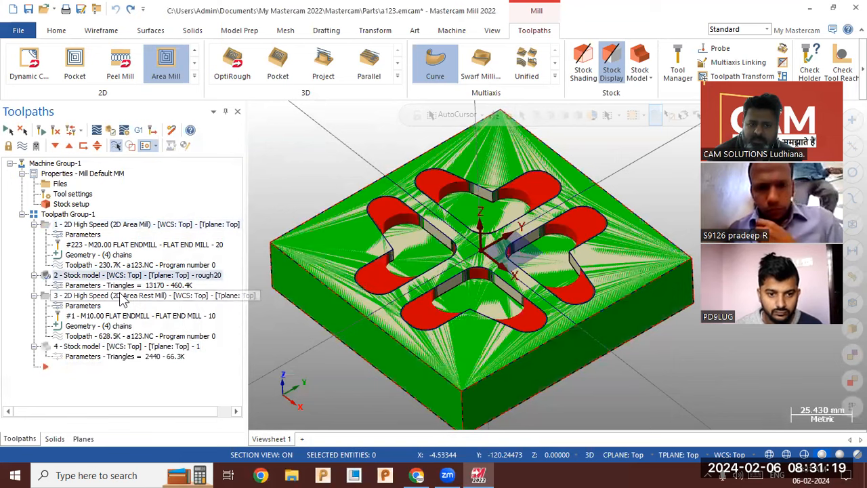
click(125, 296)
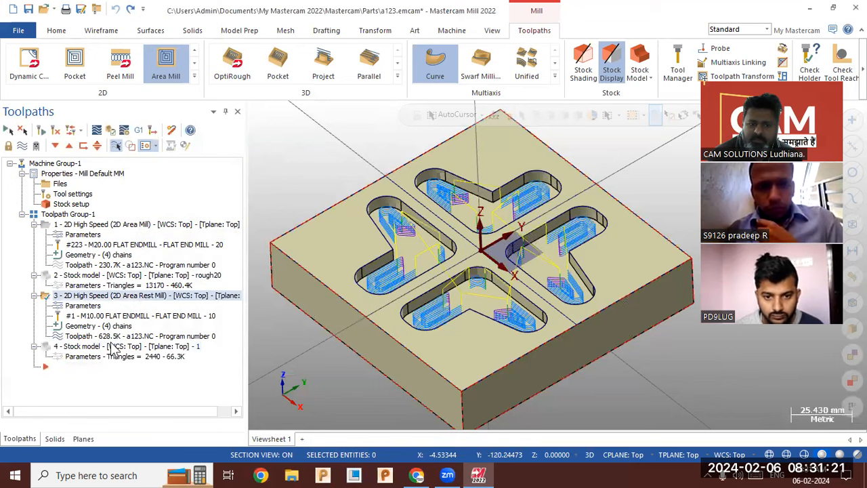
click(115, 346)
mouse_move(404, 225)
middle_down()
mouse_move(421, 296)
mouse_move(361, 300)
mouse_move(356, 243)
mouse_move(456, 214)
middle_up()
scroll(456, 214, up, 5)
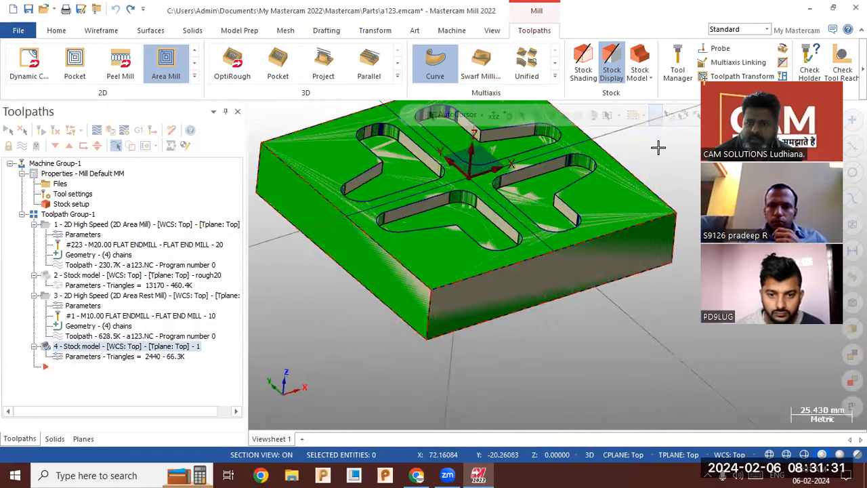
scroll(571, 162, up, 4)
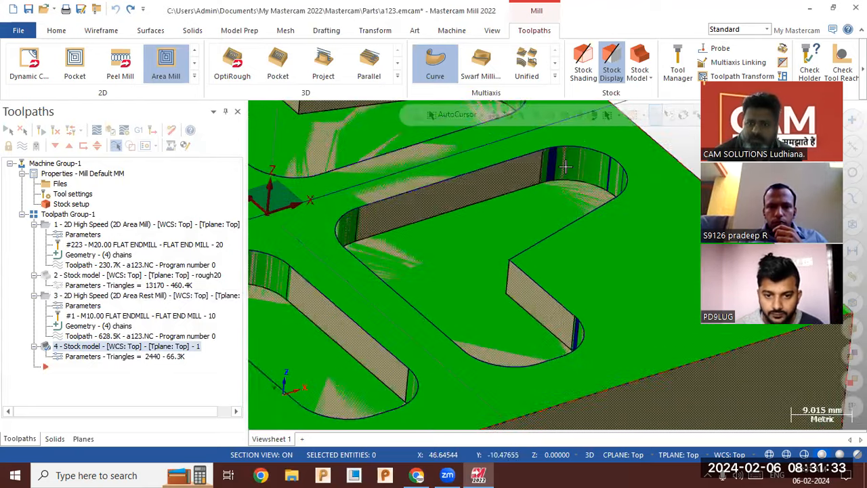
Set the new stock model's maximum compare offset to 0.1, increase the colour gradation to four bands, and accept the changes
click(86, 356)
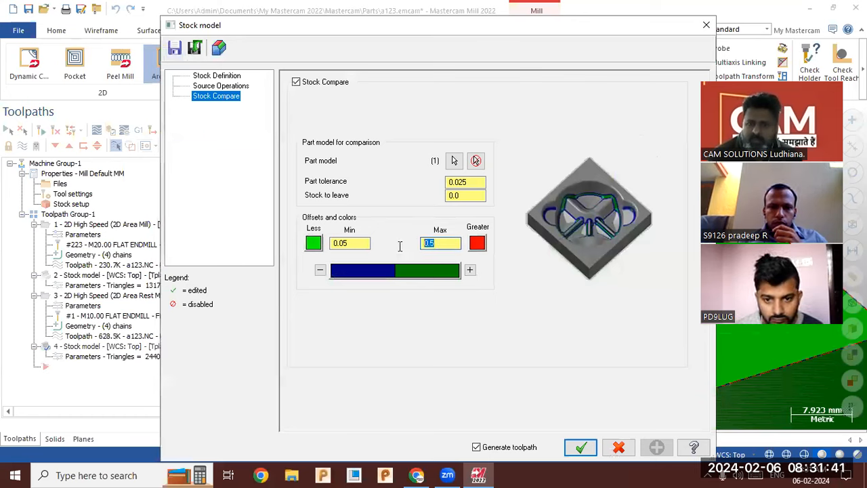
text(.1)
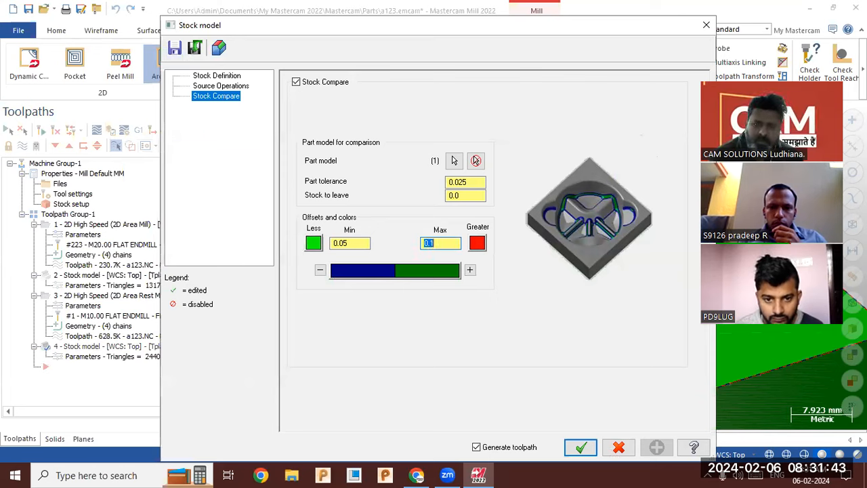
click(357, 245)
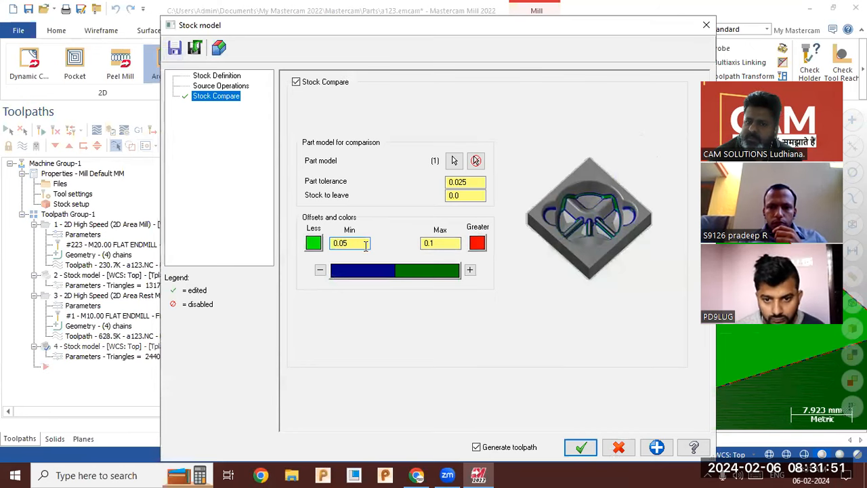
click(470, 270)
click(470, 270)
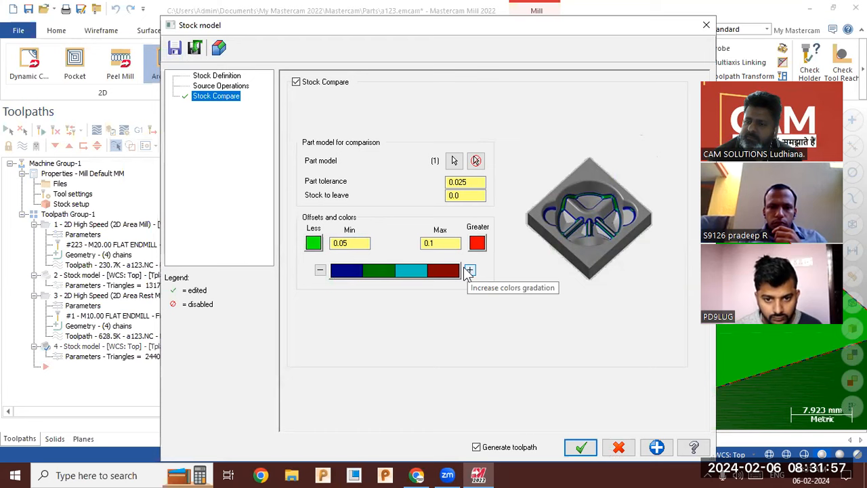
click(576, 448)
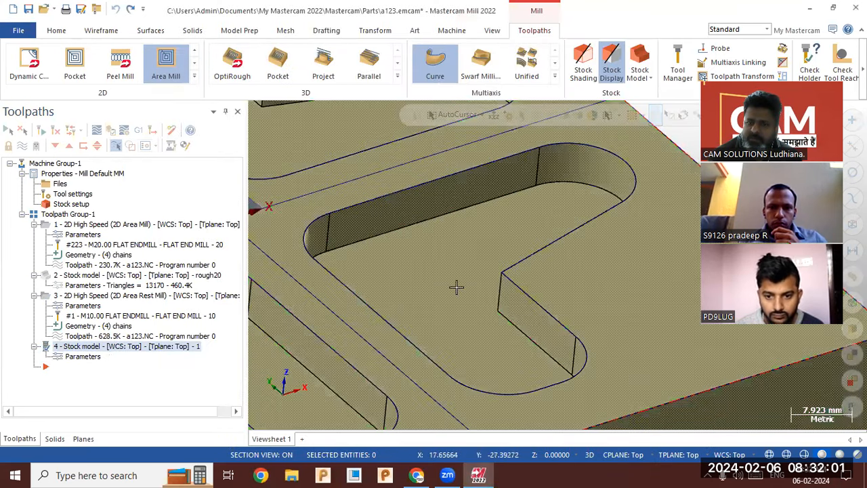
Examine the recomputed stock model up close for leftover material on a pocket's rounded end wall, including from above
scroll(455, 237, down, 1)
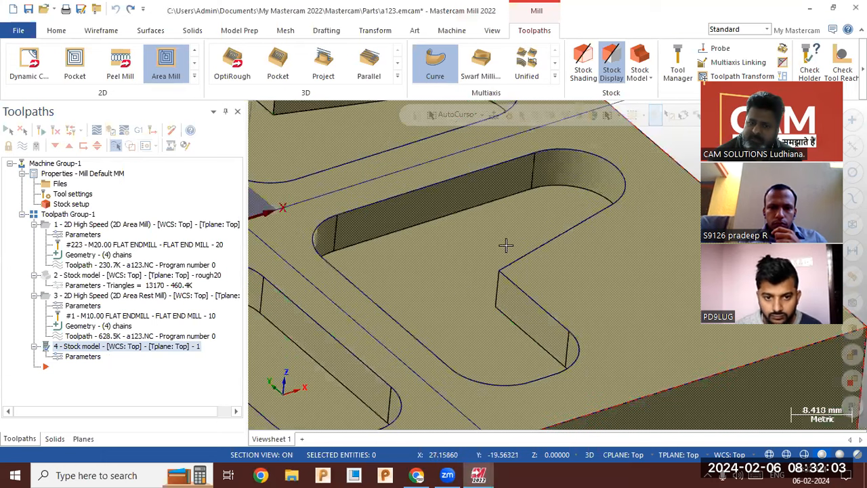
scroll(533, 248, down, 1)
scroll(534, 249, down, 4)
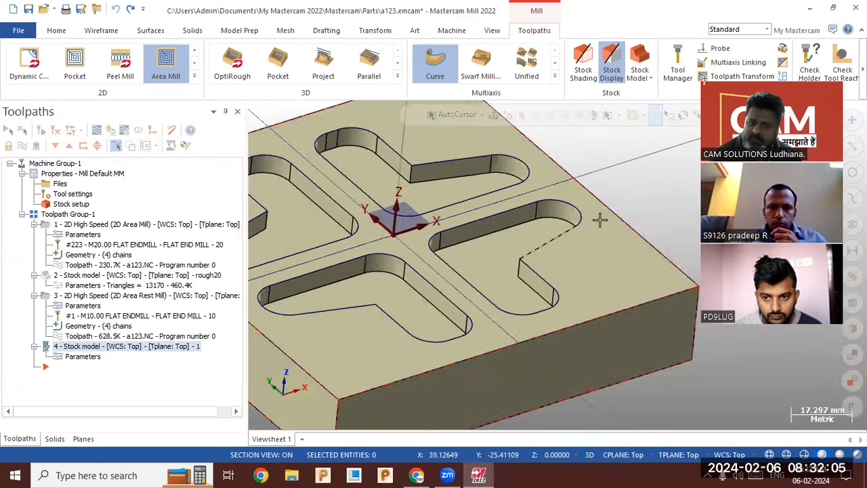
scroll(585, 232, down, 1)
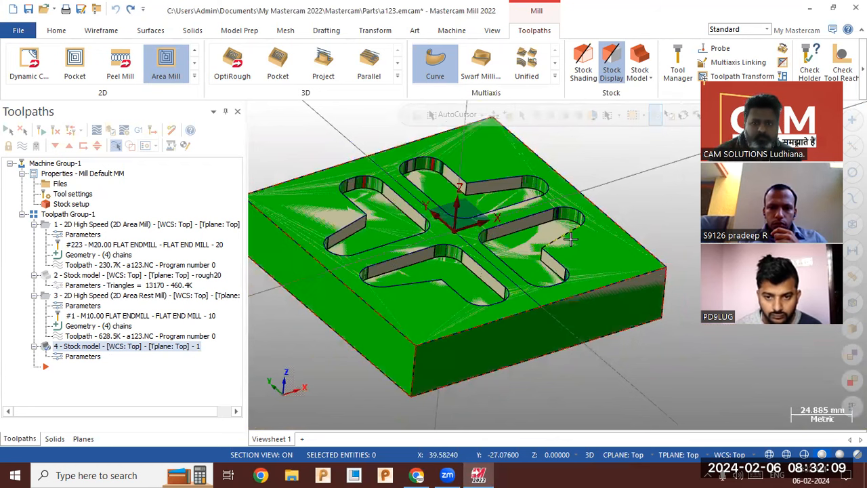
scroll(540, 190, up, 10)
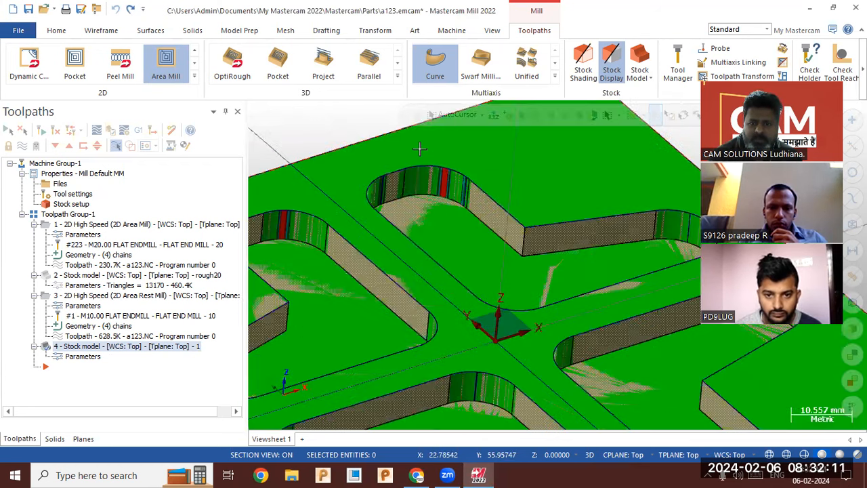
scroll(447, 165, up, 10)
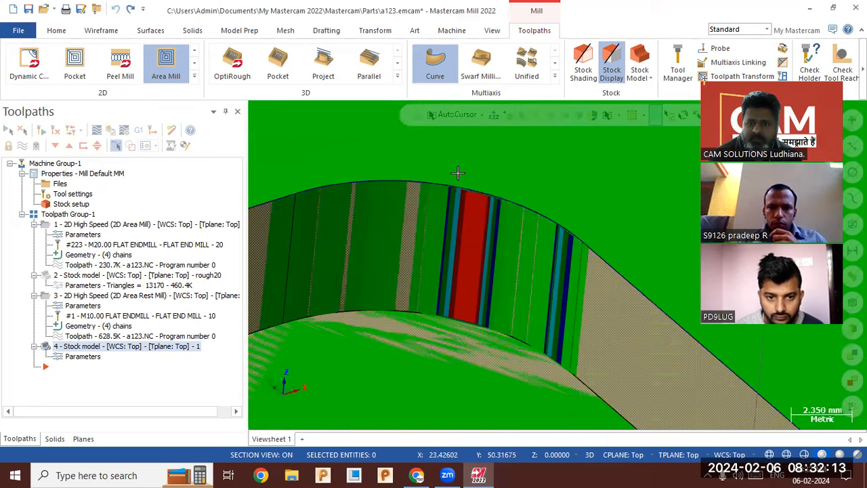
scroll(476, 177, up, 3)
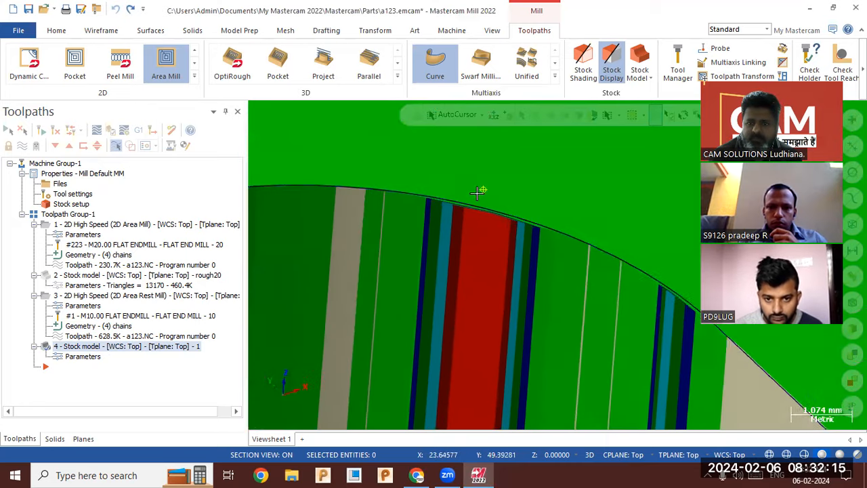
middle_drag(472, 210, 474, 248)
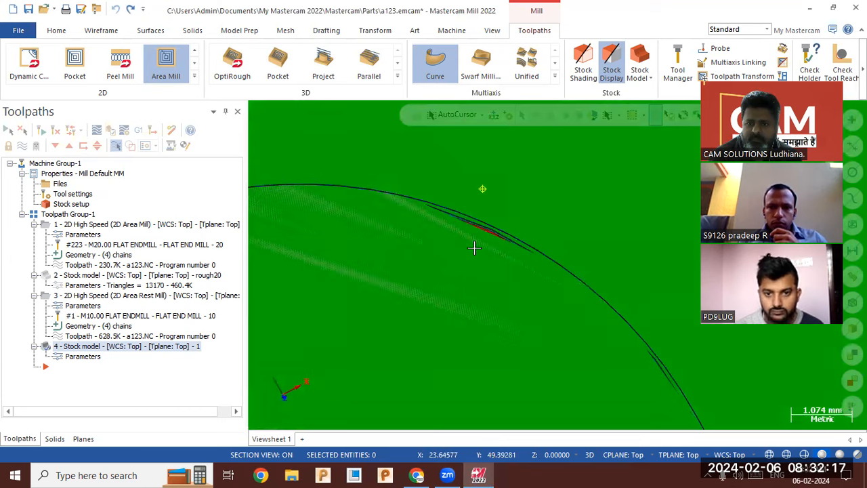
scroll(479, 227, down, 7)
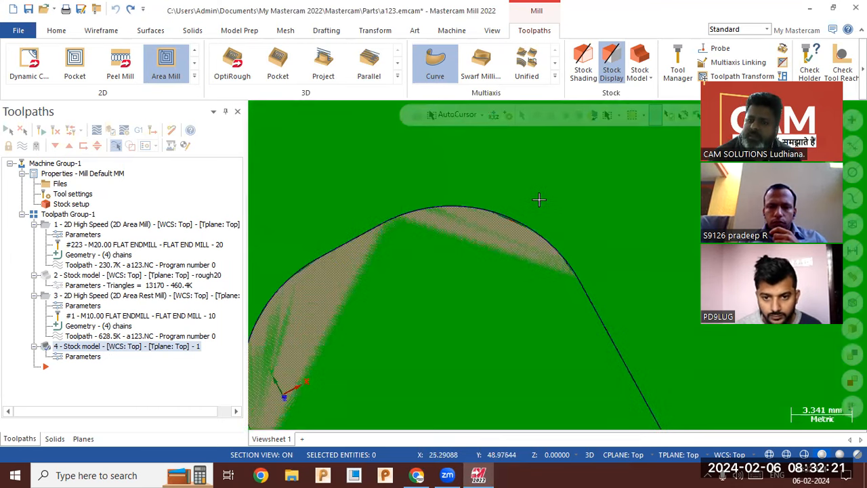
scroll(538, 199, down, 8)
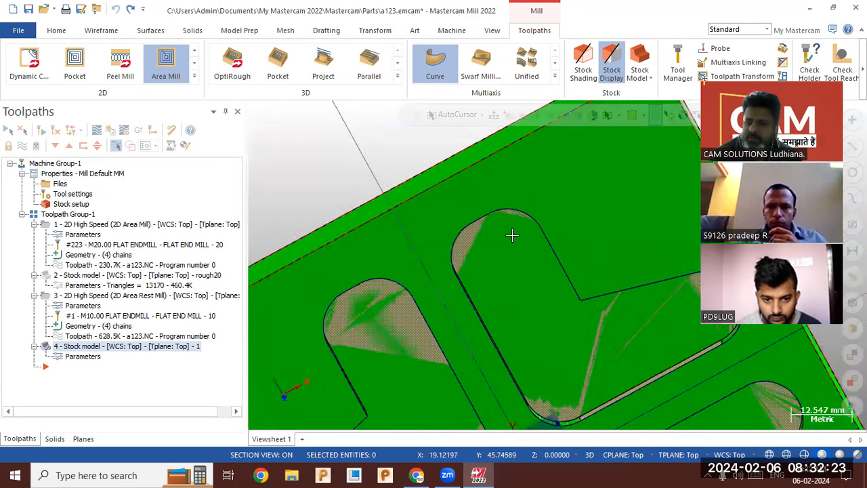
Examine the remaining material at the rounded ends of the other pockets and across the whole block
scroll(501, 242, down, 3)
middle_drag(559, 277, 640, 306)
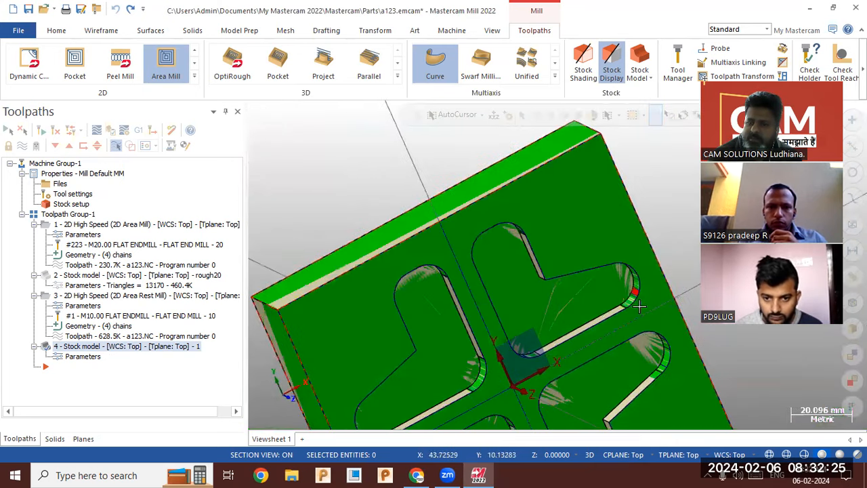
scroll(637, 302, up, 5)
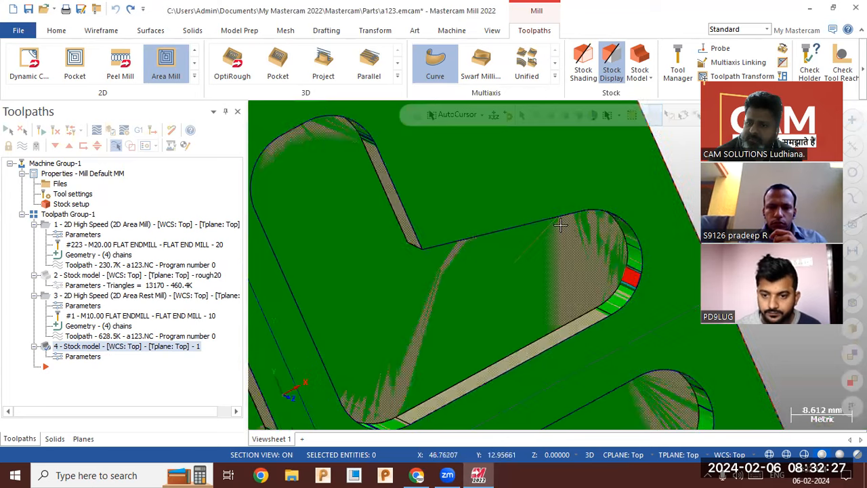
scroll(562, 230, down, 2)
scroll(574, 249, down, 3)
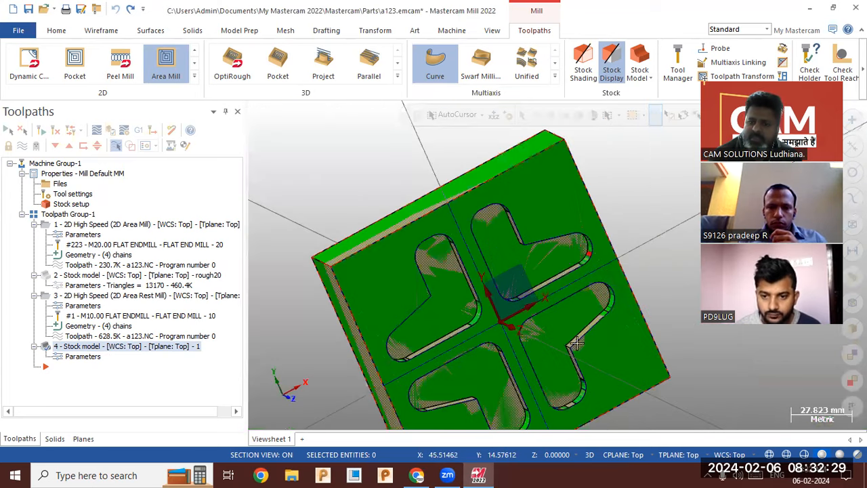
scroll(575, 344, down, 2)
middle_drag(542, 273, 551, 308)
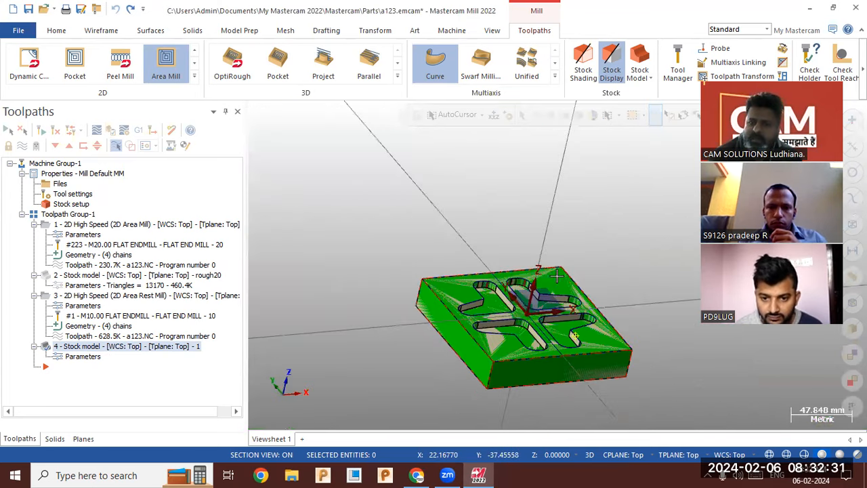
middle_drag(555, 274, 592, 405)
scroll(550, 328, up, 3)
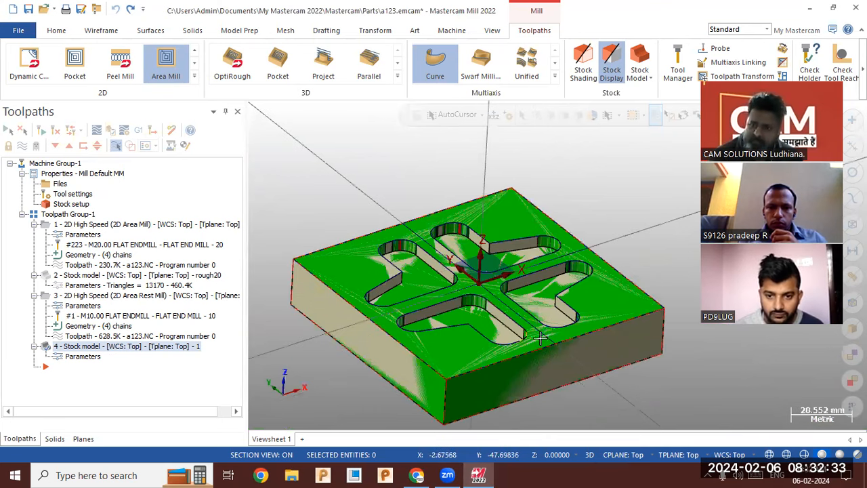
middle_drag(540, 339, 548, 329)
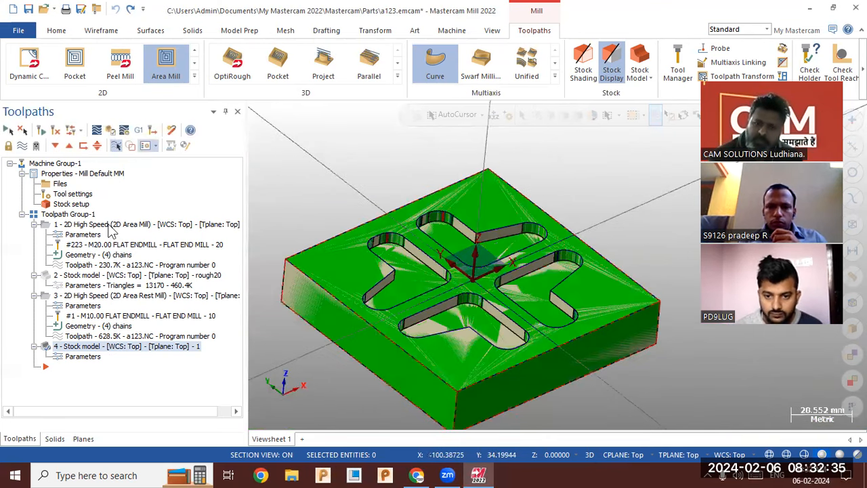
Review the 20 mm Area Mill, the rough20 stock model, the 10 mm rest mill and the final stock model in order
click(108, 226)
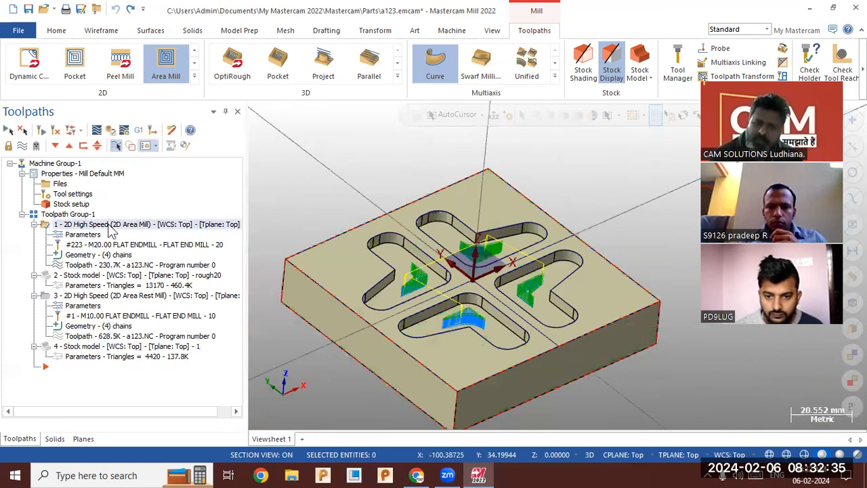
click(102, 276)
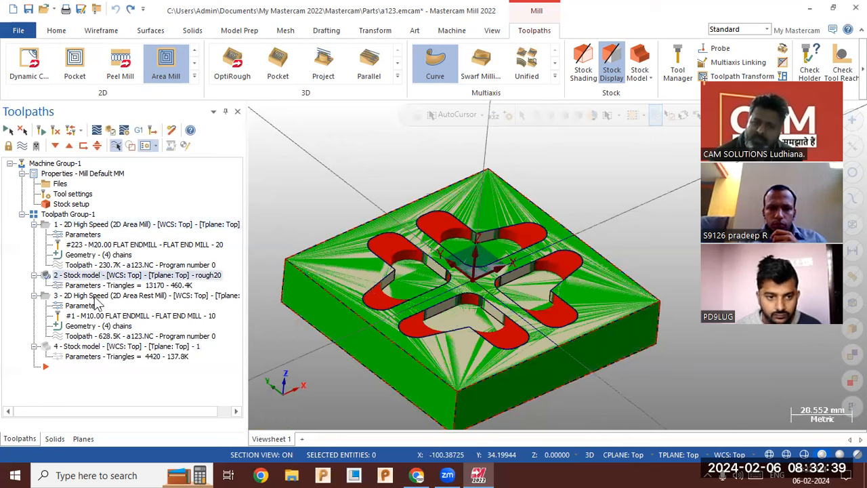
click(99, 296)
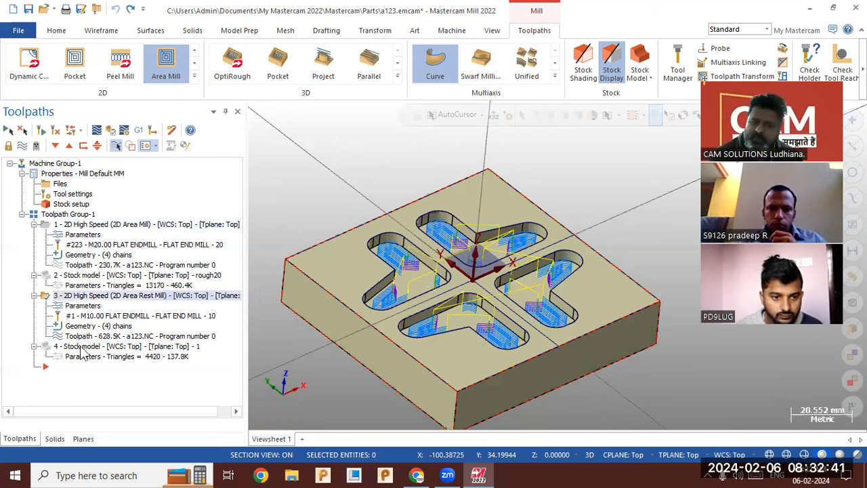
click(80, 347)
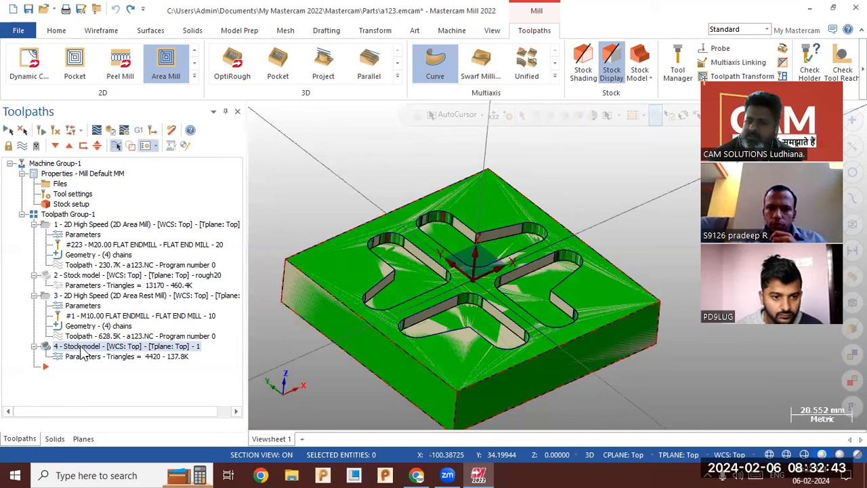
Start a 2D Contour toolpath and chain the outlines of all four pockets
middle_drag(329, 196, 308, 211)
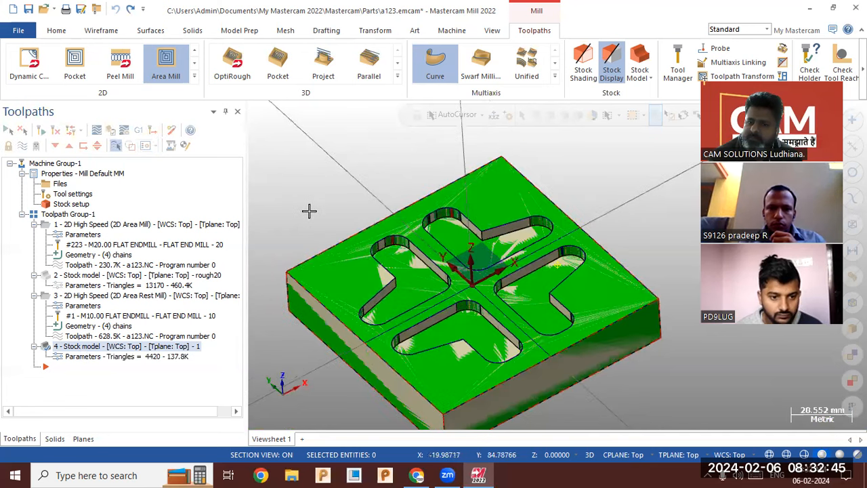
click(194, 77)
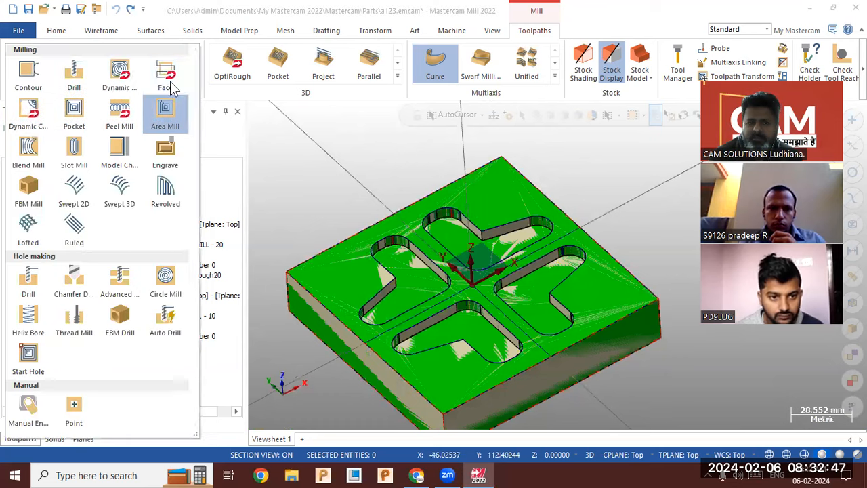
click(26, 74)
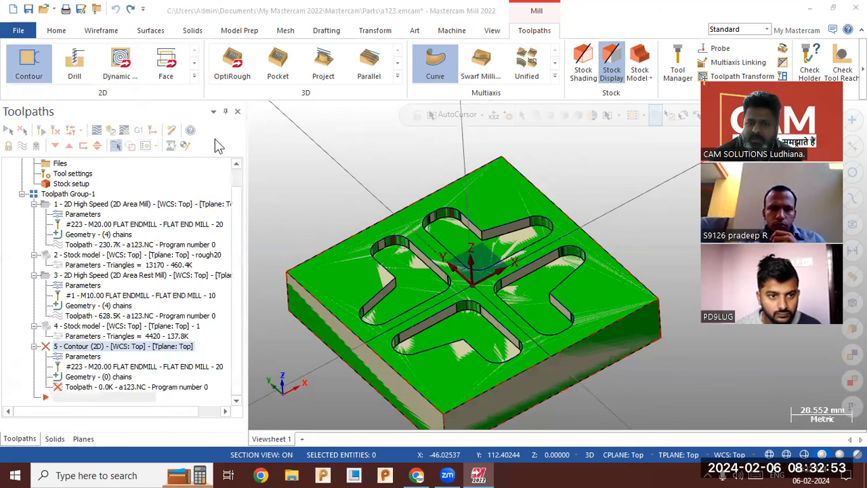
click(414, 250)
click(438, 242)
click(512, 309)
click(499, 315)
click(90, 423)
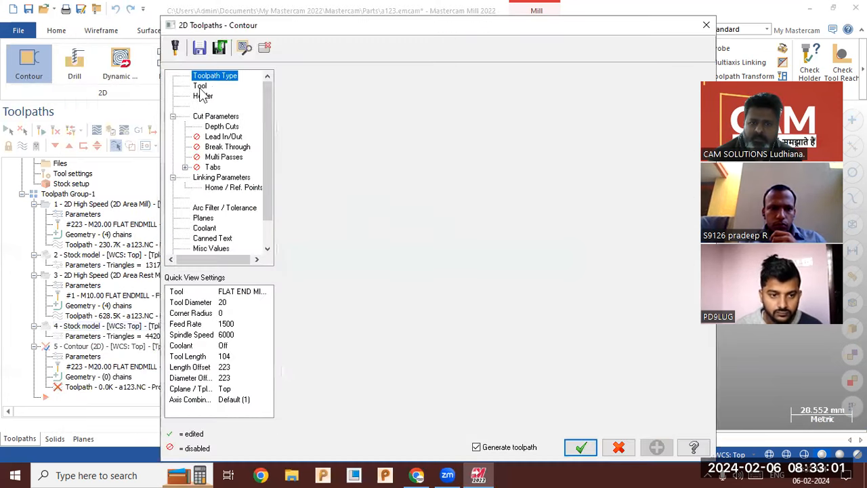
Choose the 6 mm flat end mill from the tool library for the contour toolpath
click(199, 86)
click(323, 285)
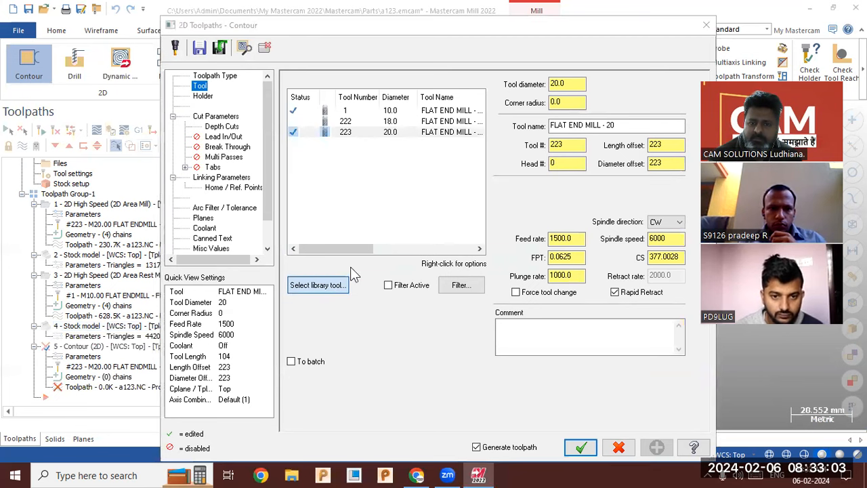
click(358, 204)
click(541, 377)
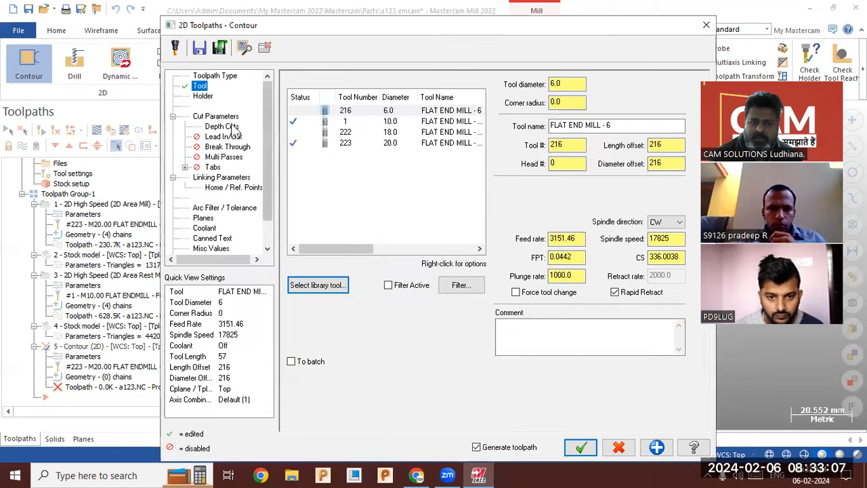
Set the contour's stock to leave on walls to 0 and its maximum rough depth step to 0.1
click(219, 116)
double_click(411, 317)
text(0)
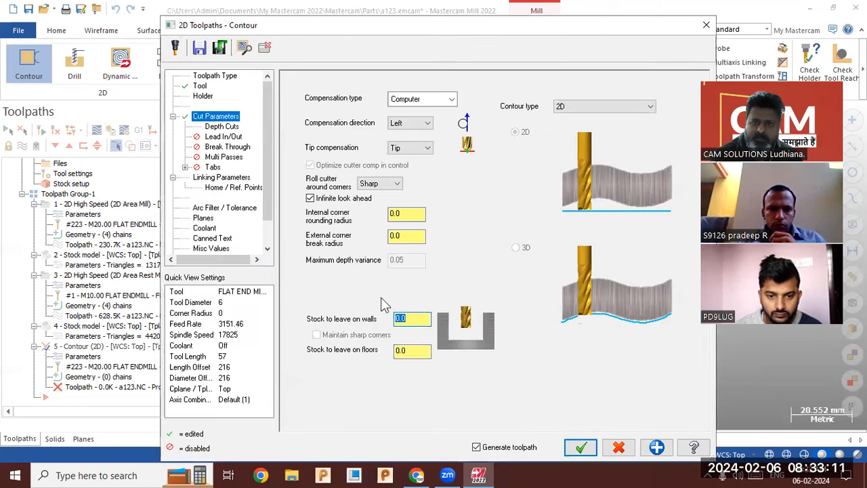
click(229, 126)
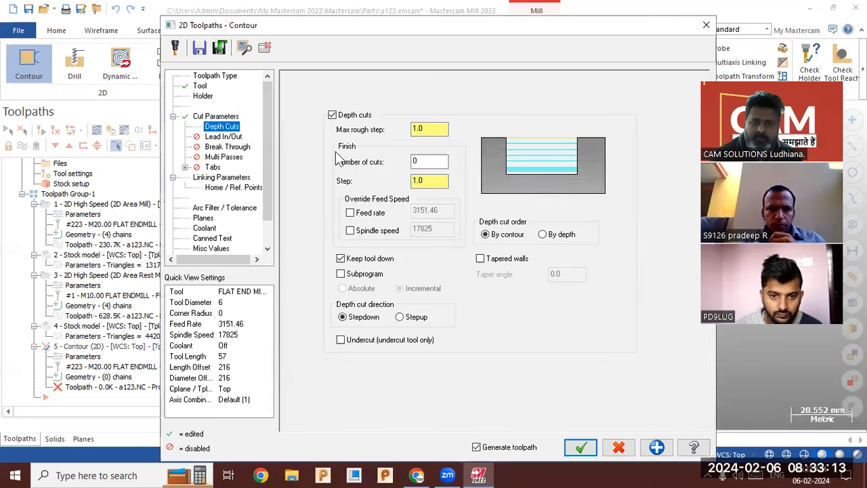
double_click(439, 127)
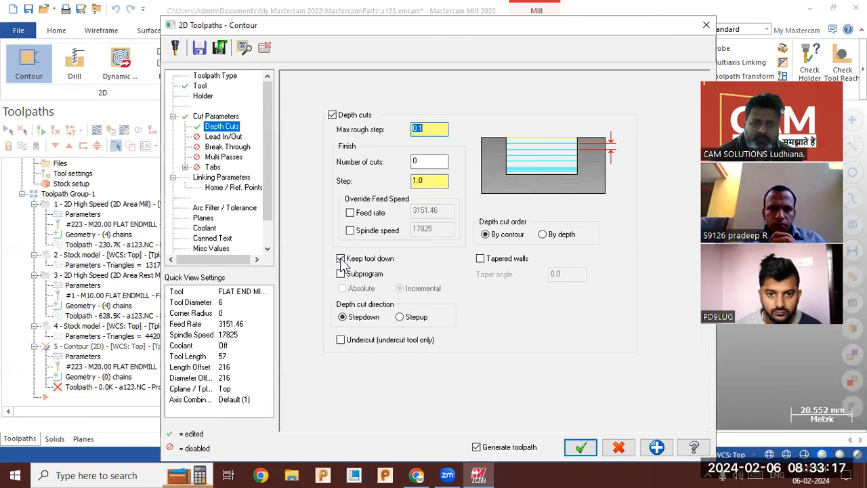
Set the contour's absolute depth to -6.0 by picking a pocket point, keep top of stock at 0.0, and generate the toolpath
click(216, 177)
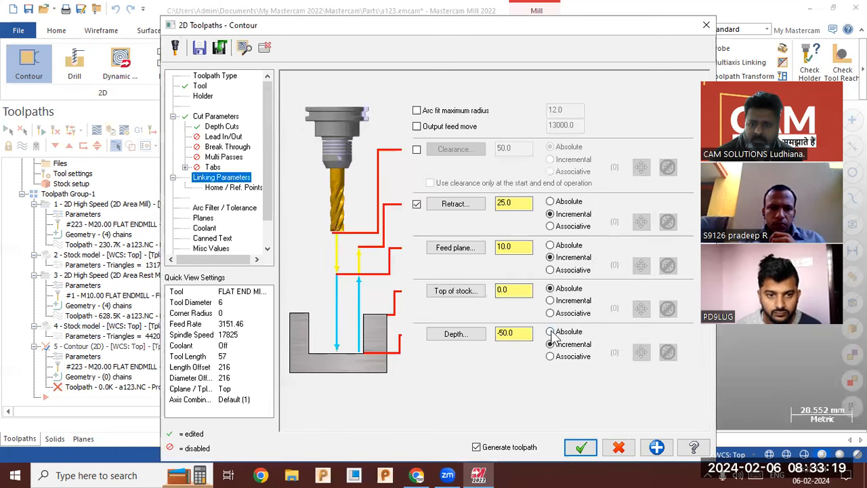
click(474, 339)
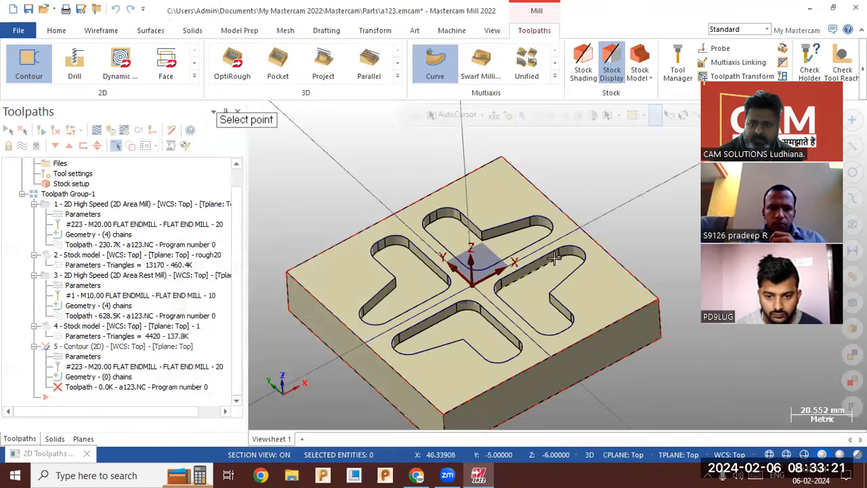
click(494, 281)
double_click(516, 289)
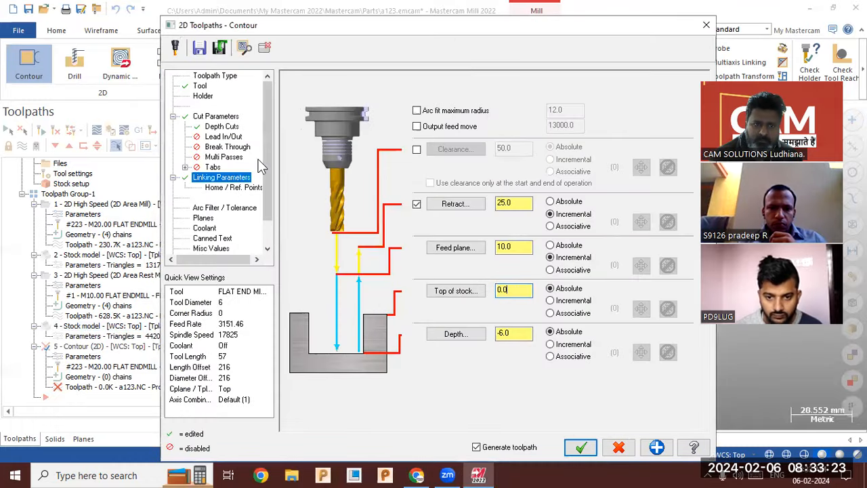
click(221, 126)
click(215, 116)
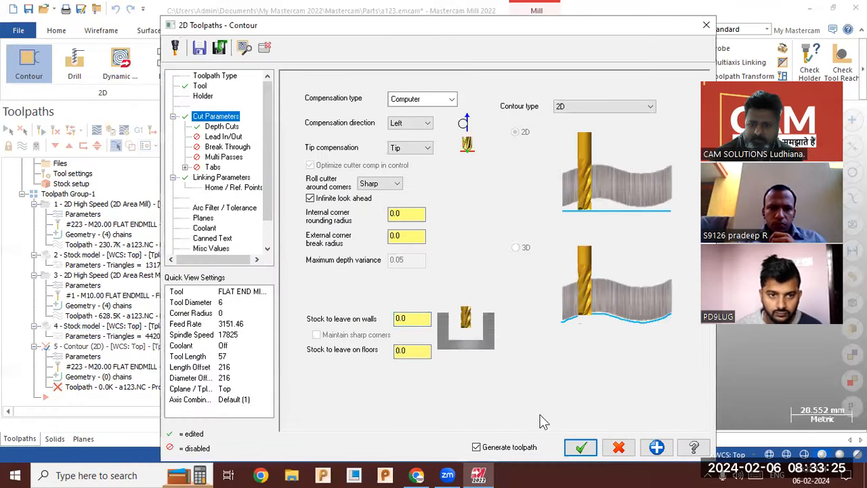
click(580, 447)
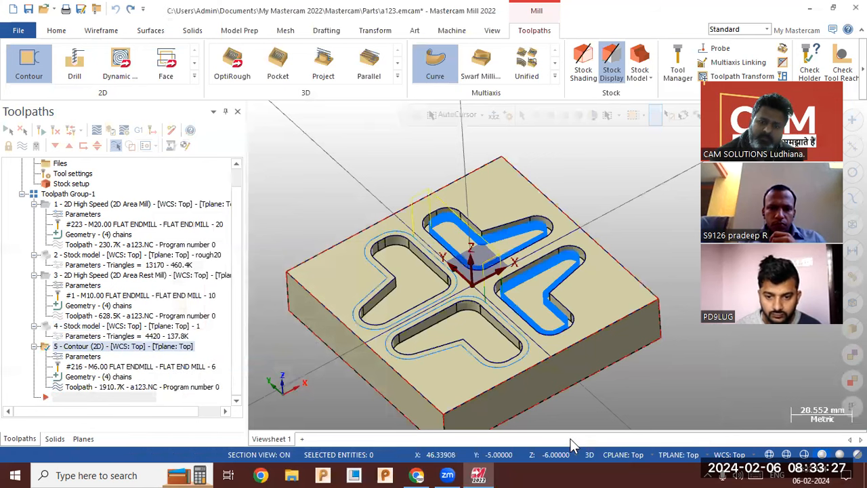
Reverse the direction of Chain 1 in the contour toolpath's geometry
click(100, 377)
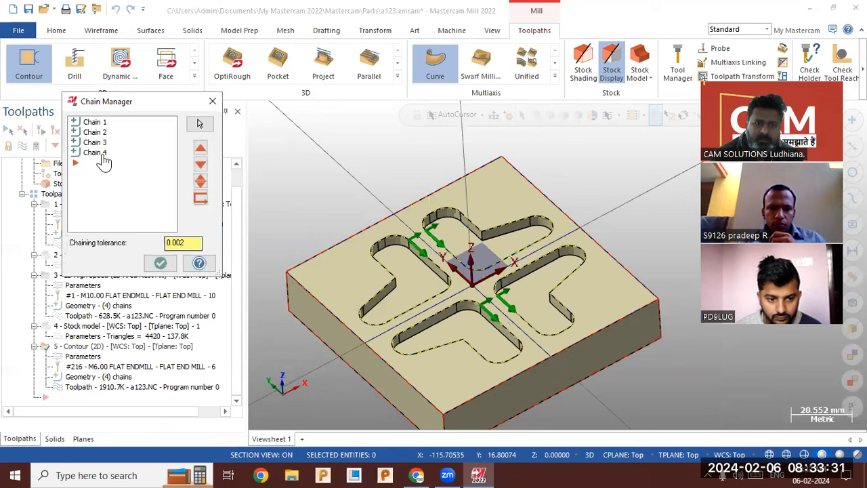
click(94, 144)
click(101, 122)
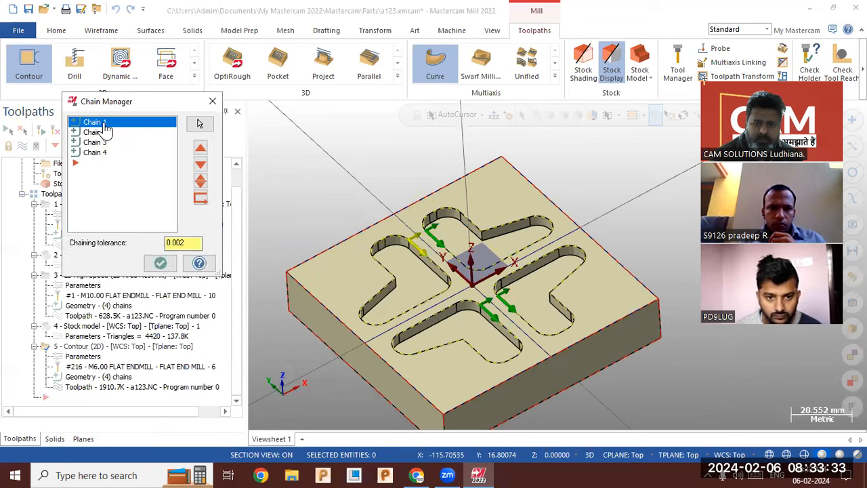
right_click(109, 124)
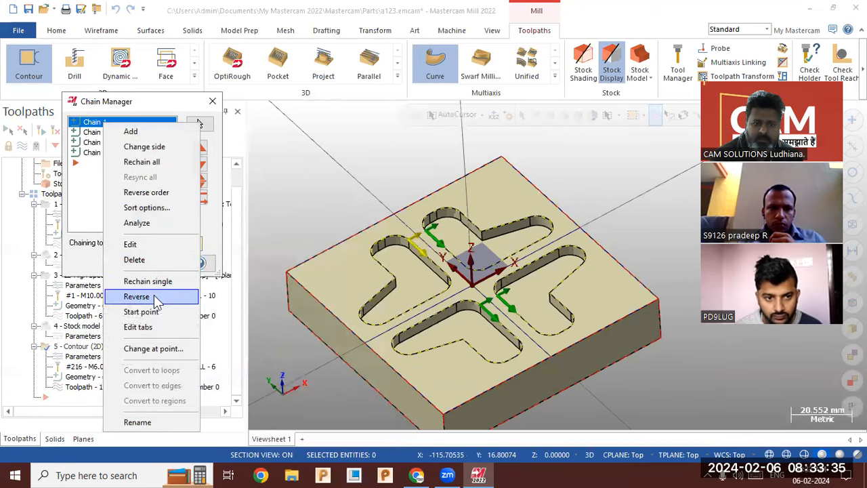
click(157, 297)
Reverse Chain 4 as well, accept the chain changes, and regenerate the contour toolpath
click(96, 133)
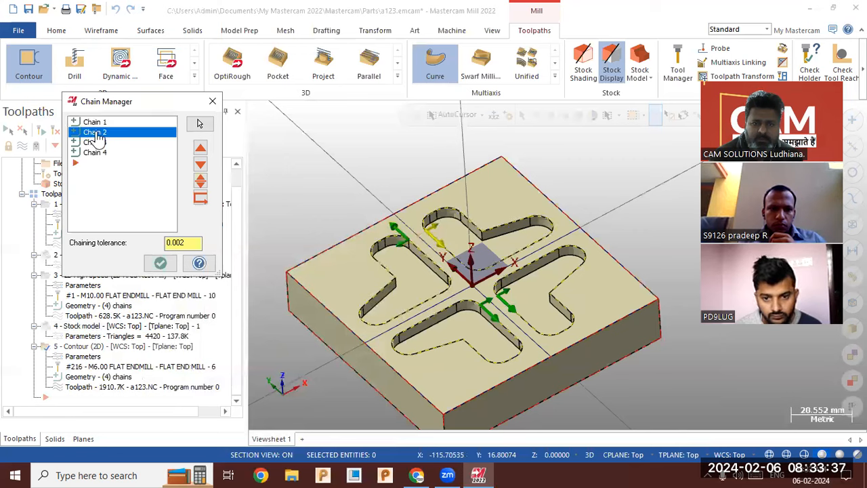
click(95, 143)
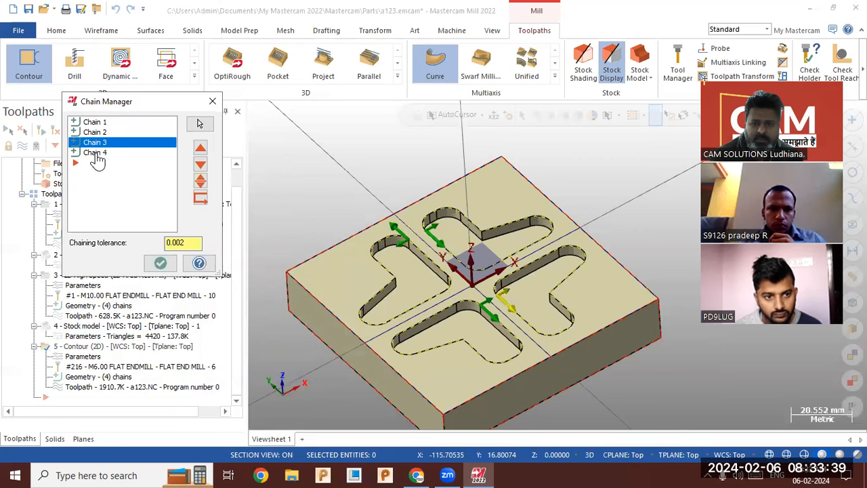
click(96, 153)
right_click(96, 154)
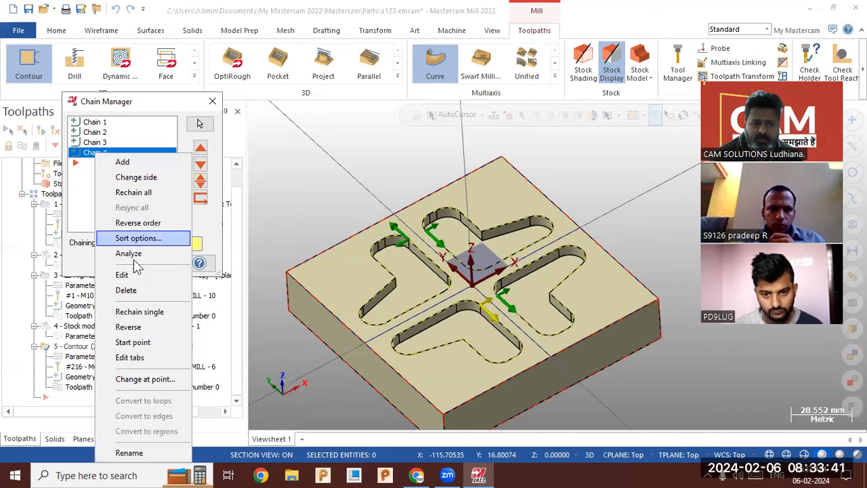
click(142, 327)
click(160, 262)
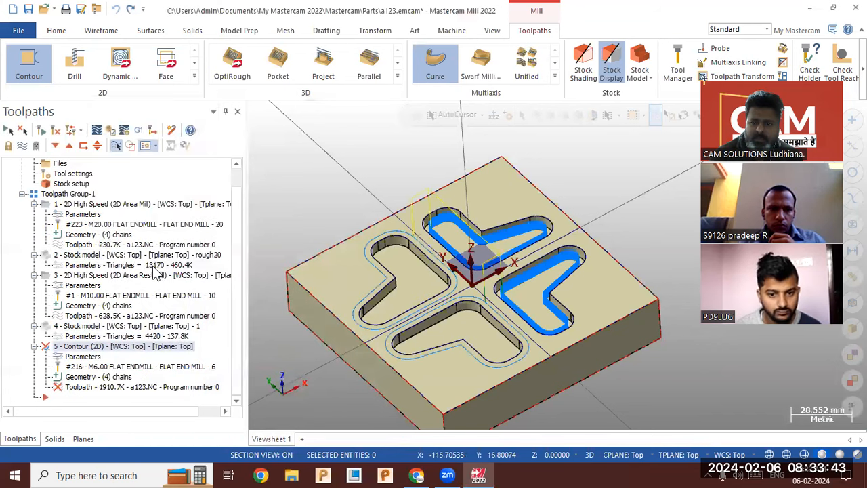
click(55, 129)
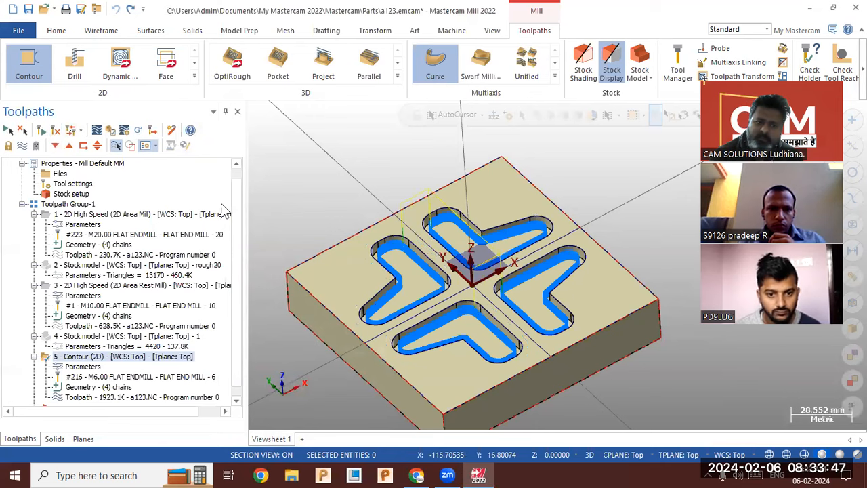
Create stock model 2 from initial stock model 1, using the 6 mm 2D contour as its source operation
scroll(220, 210, down, 1)
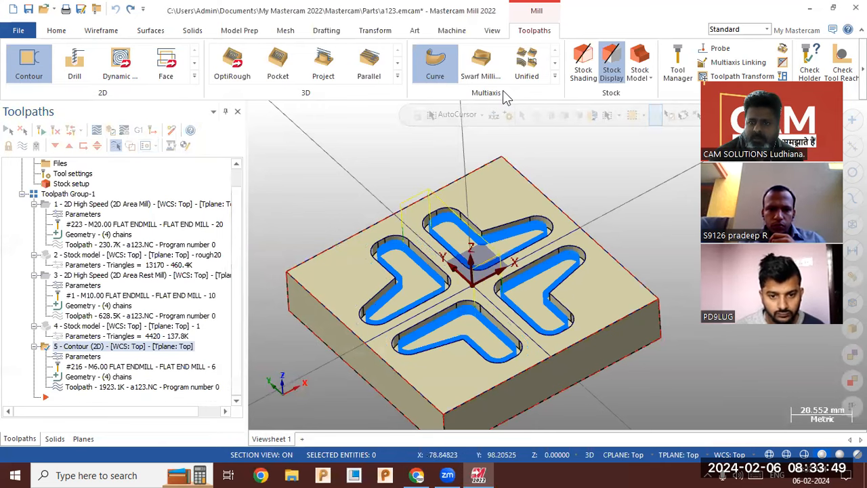
click(635, 66)
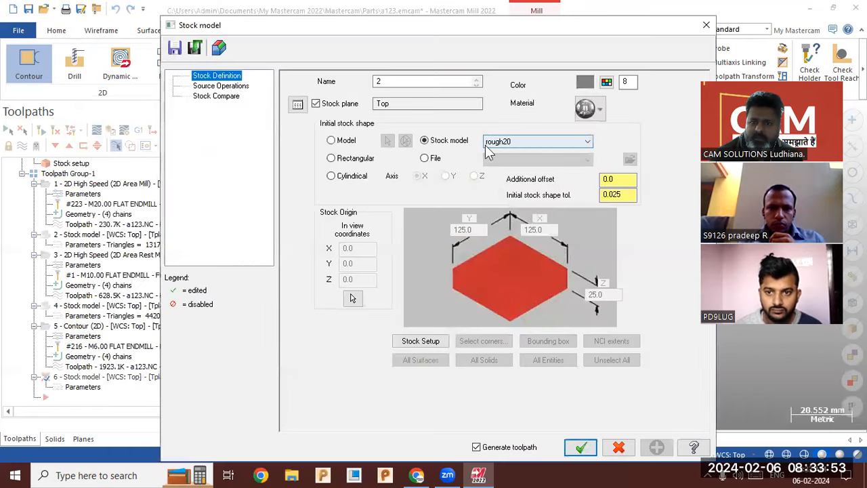
click(504, 141)
click(508, 166)
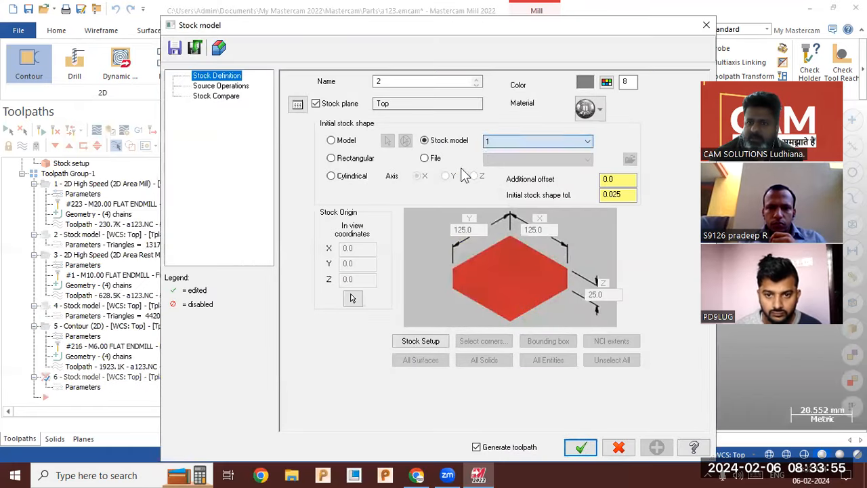
click(223, 86)
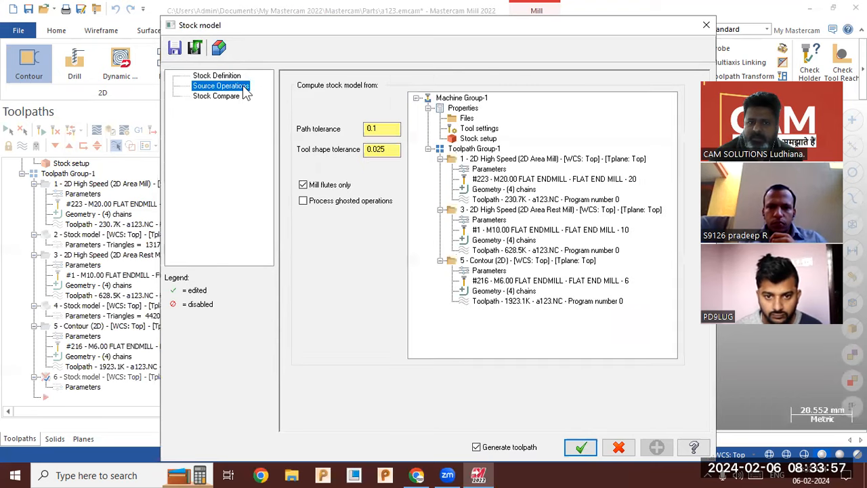
click(488, 261)
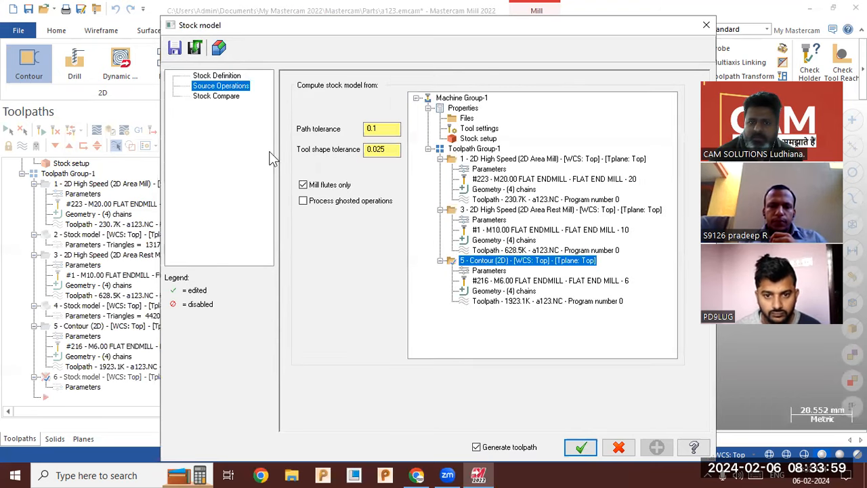
Select the solid part as the stock model's comparison part and accept the settings
click(229, 98)
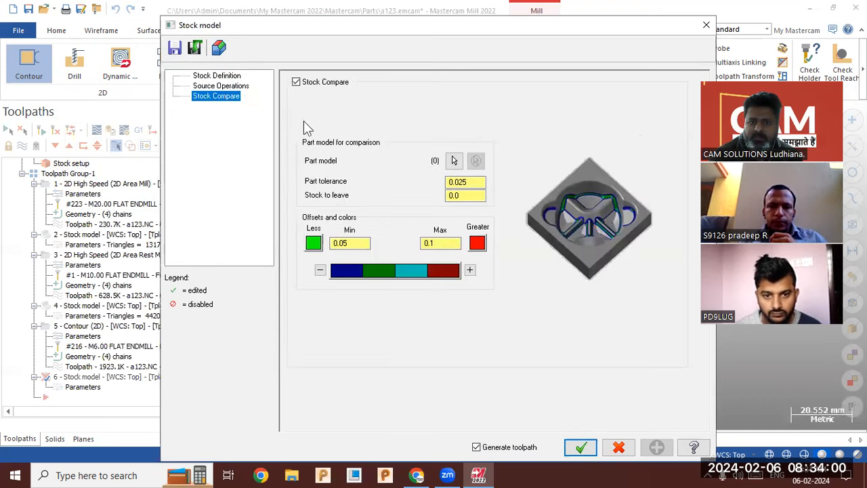
click(453, 161)
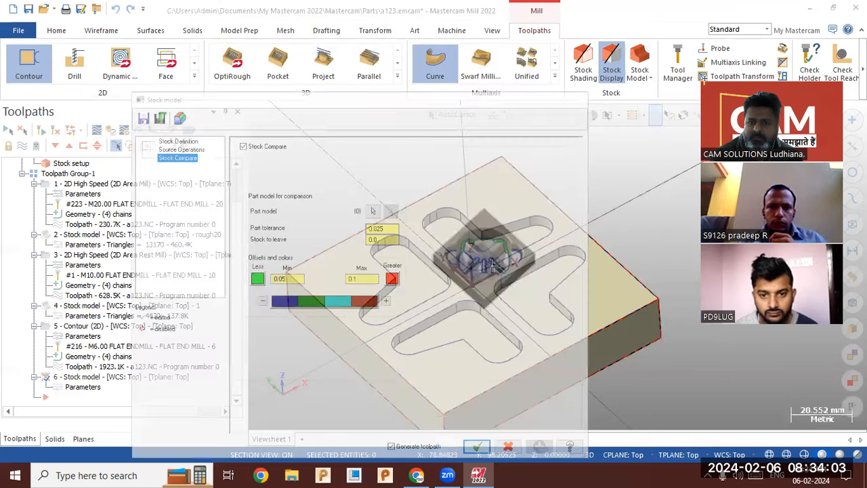
click(518, 142)
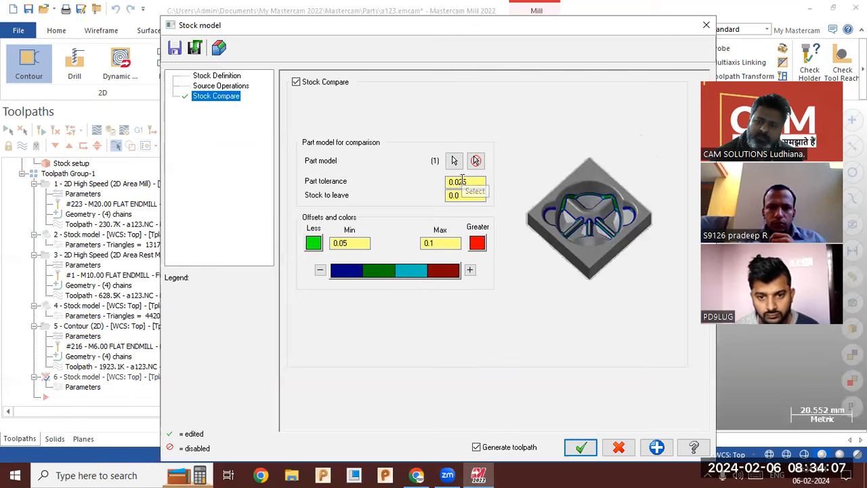
click(568, 450)
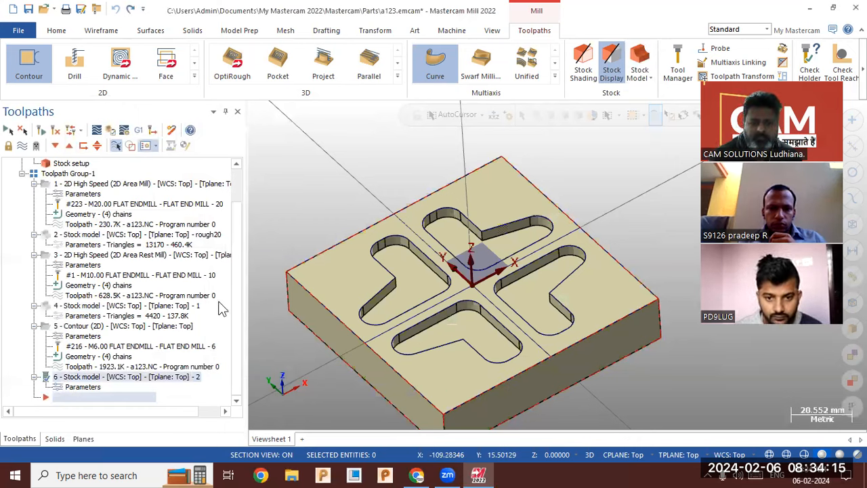
Examine stock model 2 for material remaining in the four pockets
scroll(399, 240, up, 5)
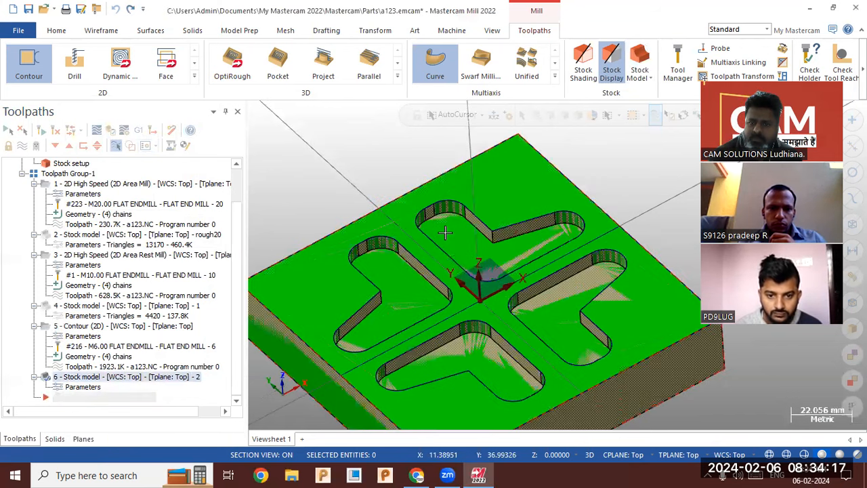
mouse_move(399, 240)
middle_down()
mouse_move(472, 296)
mouse_move(452, 312)
mouse_move(419, 290)
mouse_move(417, 175)
middle_up()
scroll(417, 175, down, 5)
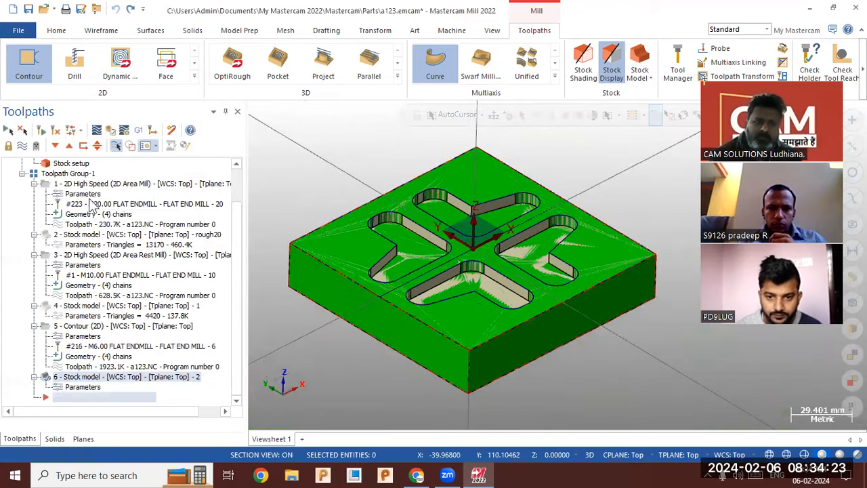
Compare the remaining material by displaying the rough20 stock model, the 10 mm rest mill toolpath, stock model 1 and stock model 2 in sequence
click(92, 236)
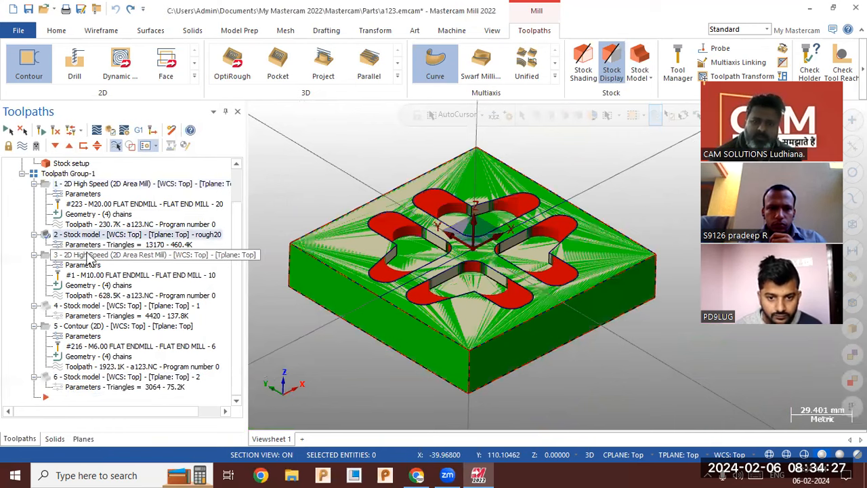
click(88, 255)
click(83, 306)
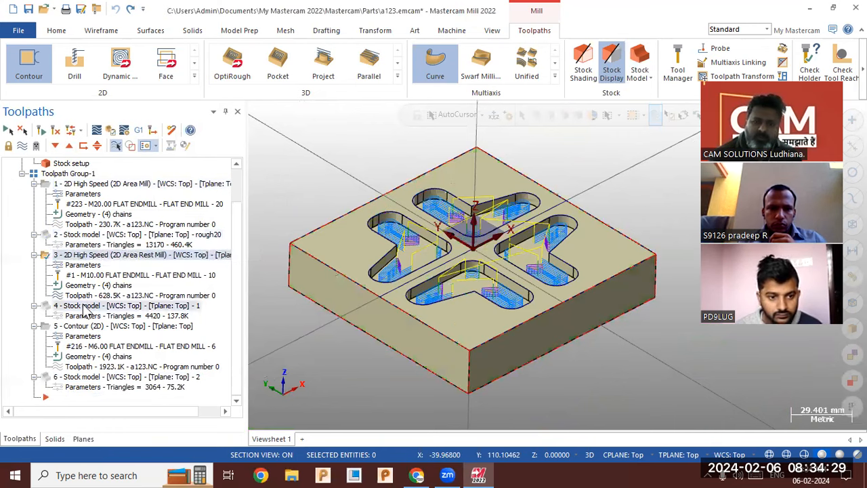
click(84, 327)
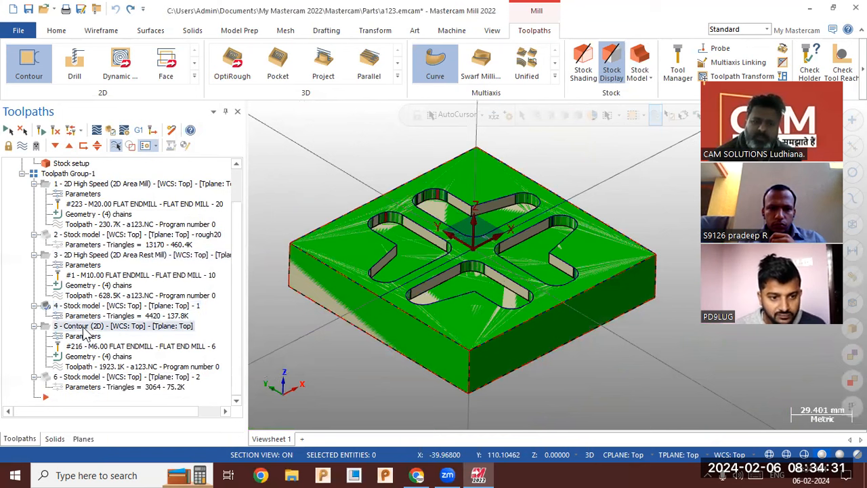
click(88, 376)
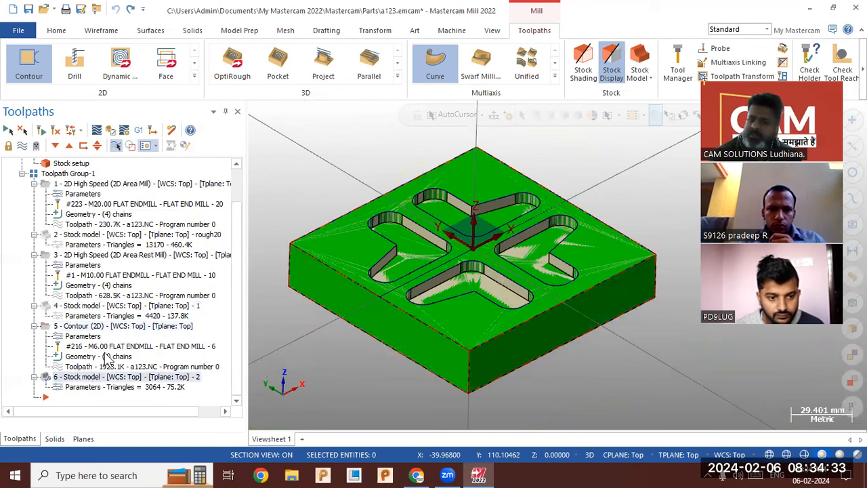
mouse_move(416, 155)
middle_down()
mouse_move(389, 189)
mouse_move(408, 171)
middle_up()
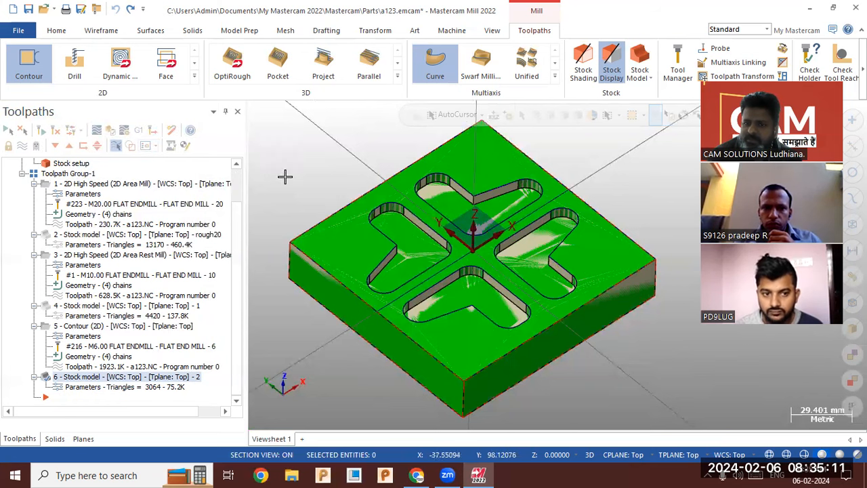
Redisplay the rough20 stock model, examine the four pockets for leftover material, and switch stock shading on and off again
click(101, 236)
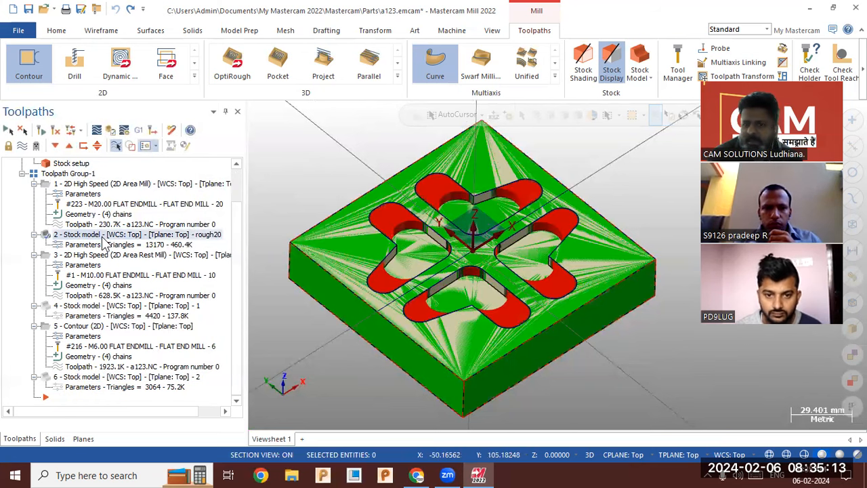
mouse_move(466, 240)
middle_down()
mouse_move(453, 250)
mouse_move(461, 236)
middle_up()
scroll(608, 258, up, 2)
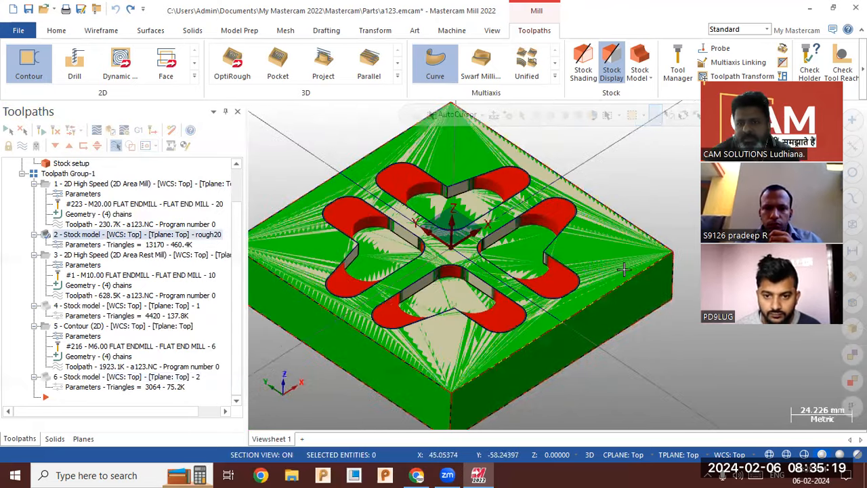
scroll(579, 257, down, 1)
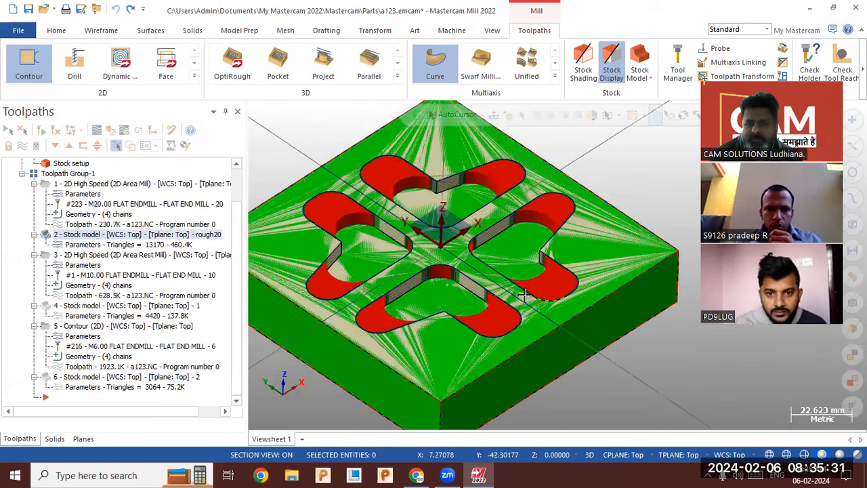
scroll(474, 321, up, 1)
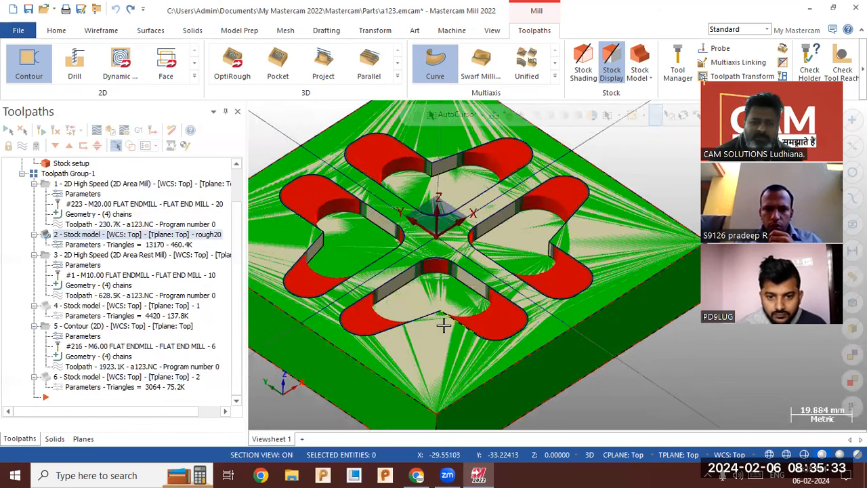
drag(246, 247, 181, 220)
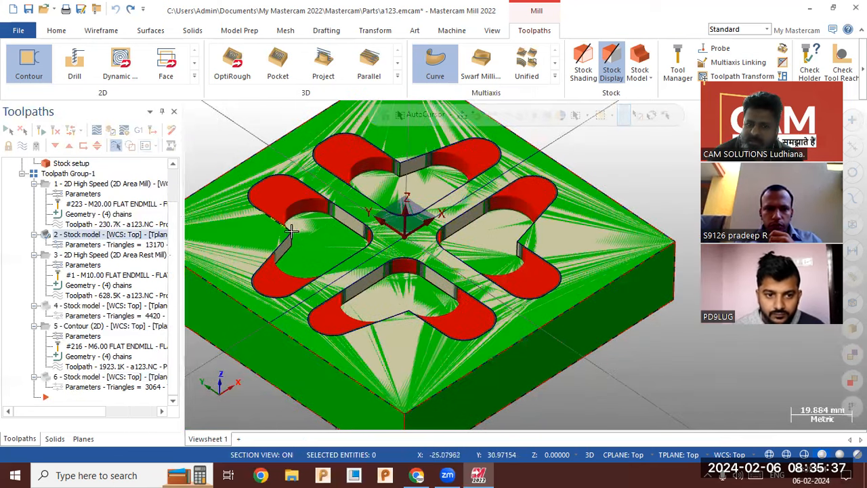
scroll(318, 342, down, 2)
scroll(370, 259, up, 3)
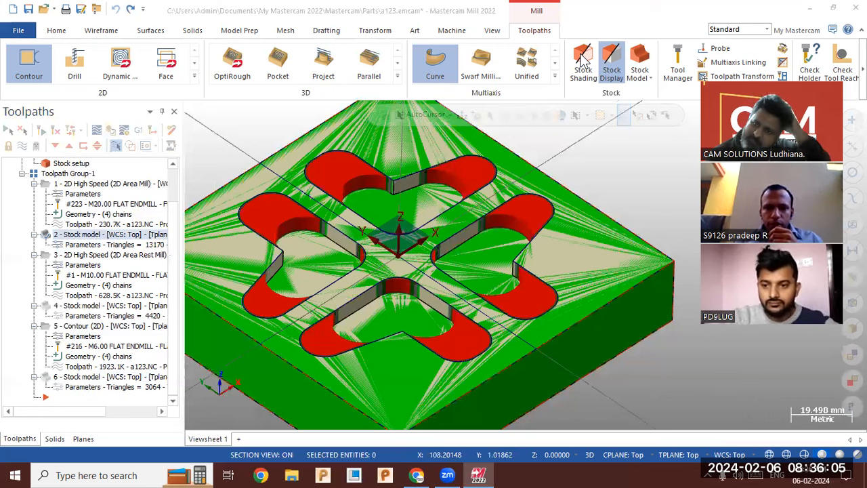
click(581, 61)
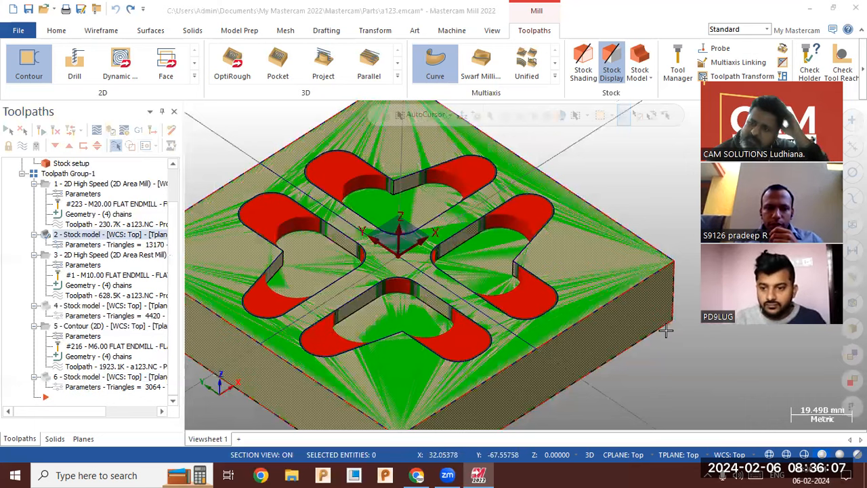
click(583, 67)
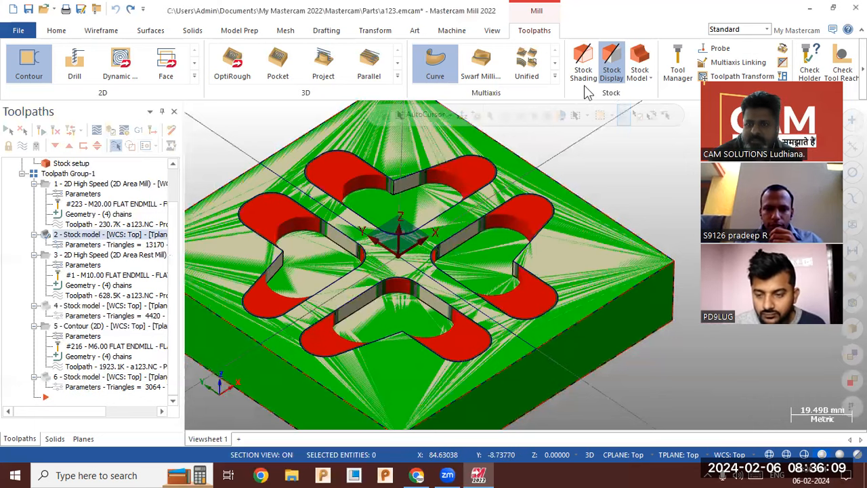